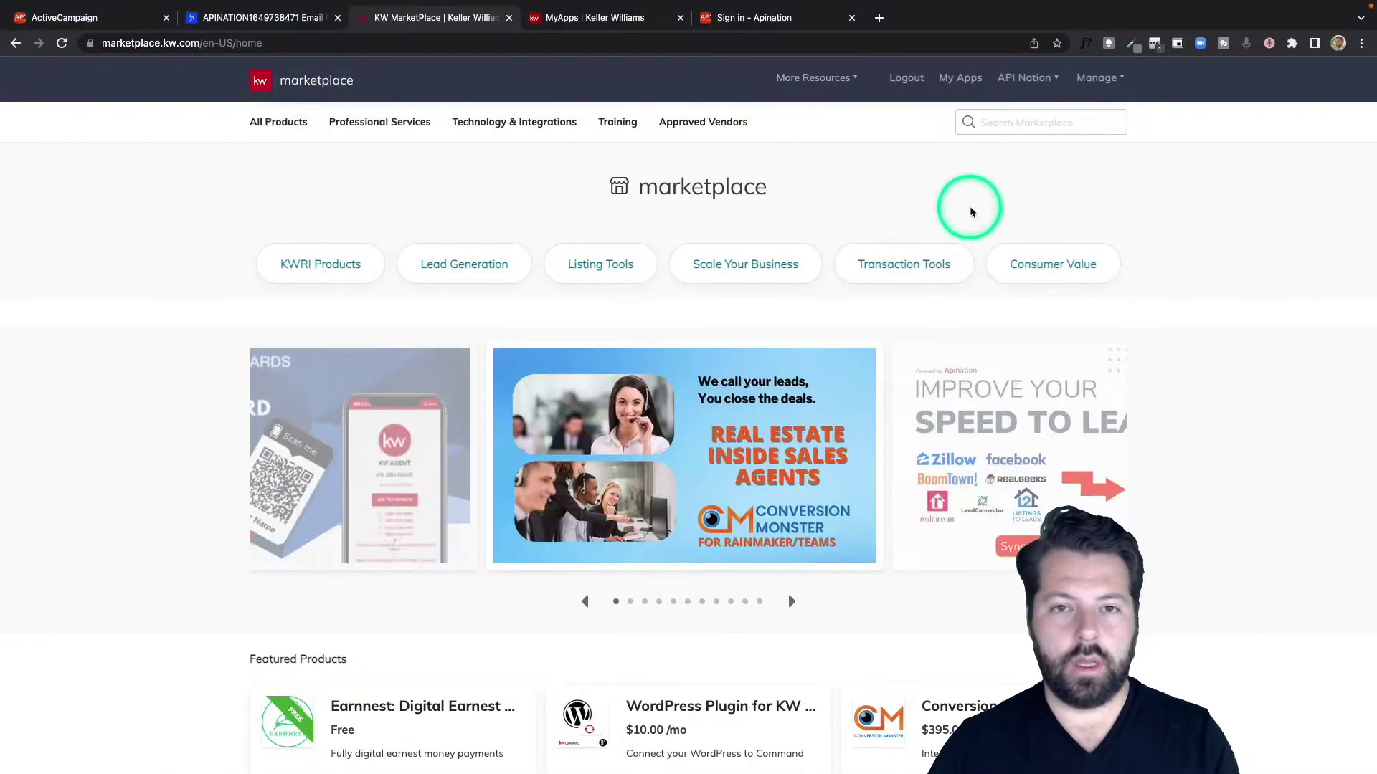
- Search the marketplace for "google contacts" and filter the results to Command Integrated products
{"action": "left_click", "coordinate": [1017, 122]}
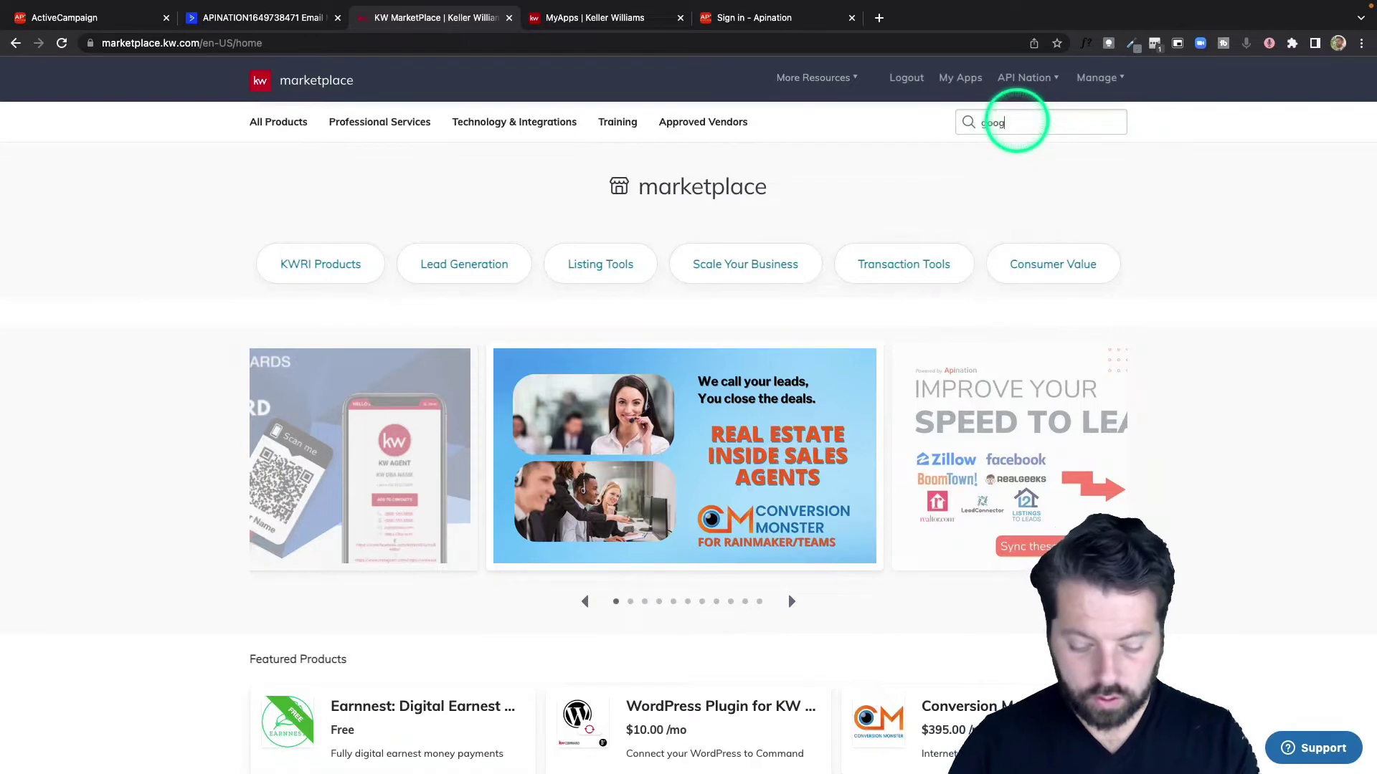
{"action": "type", "text": "google contacts"}
{"action": "key", "text": "Return"}
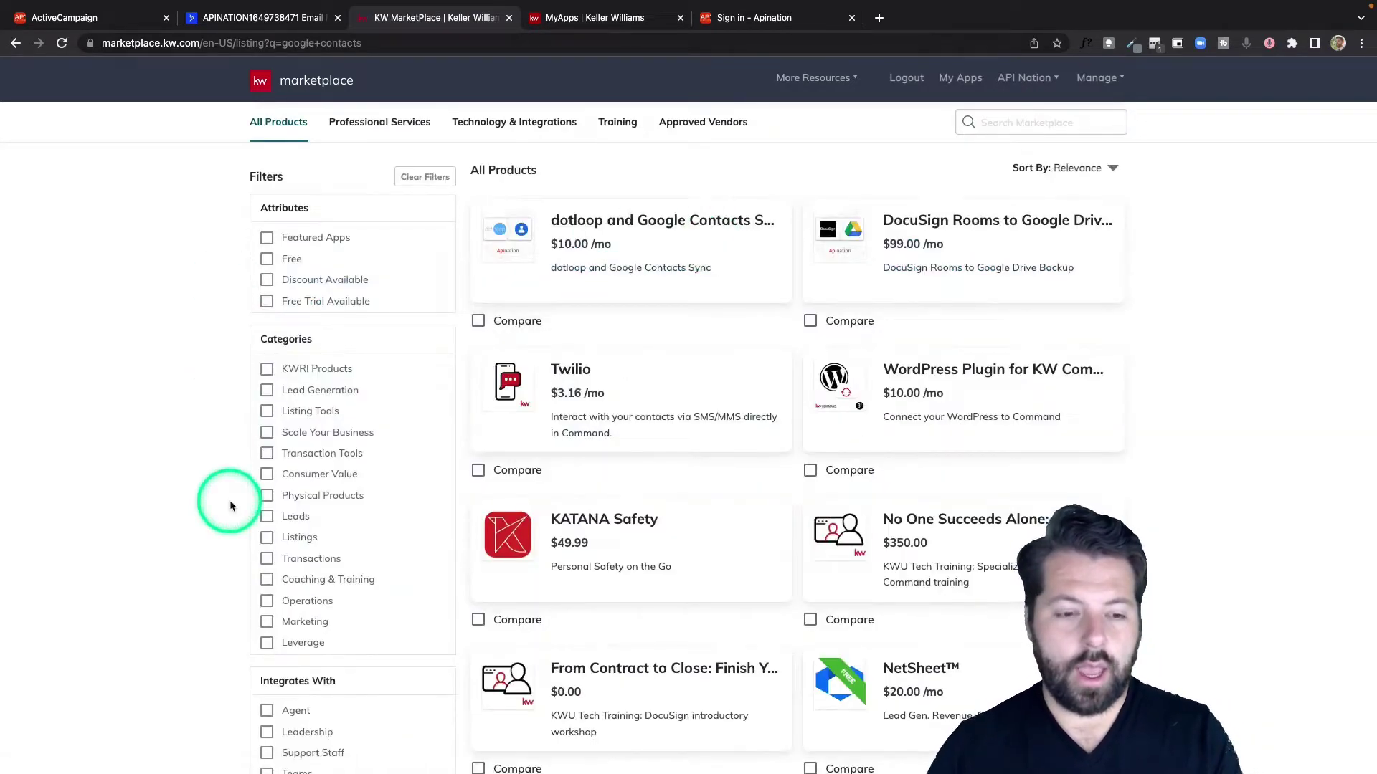
{"action": "scroll", "coordinate": [230, 502], "scroll_direction": "down", "scroll_amount": 3}
{"action": "scroll", "coordinate": [230, 506], "scroll_direction": "down", "scroll_amount": 1}
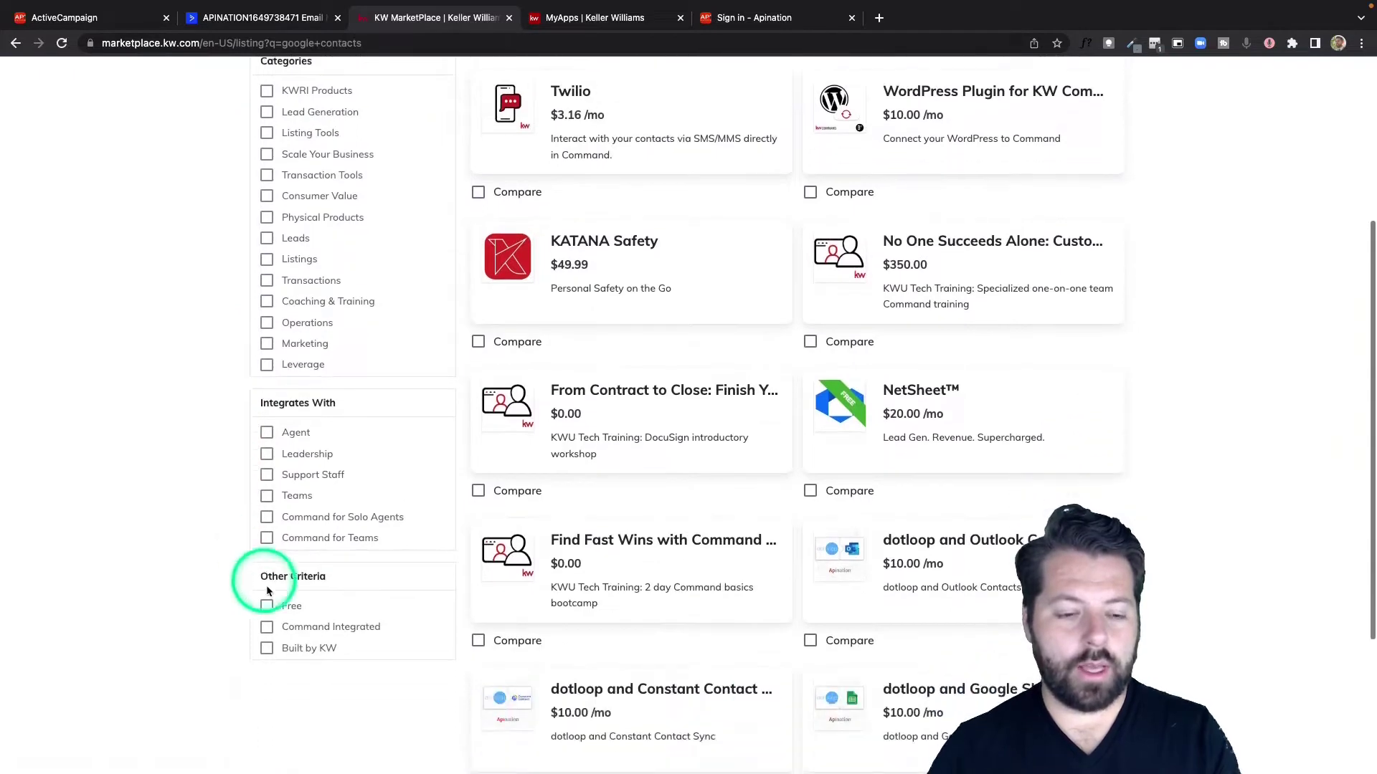
{"action": "left_click", "coordinate": [266, 628]}
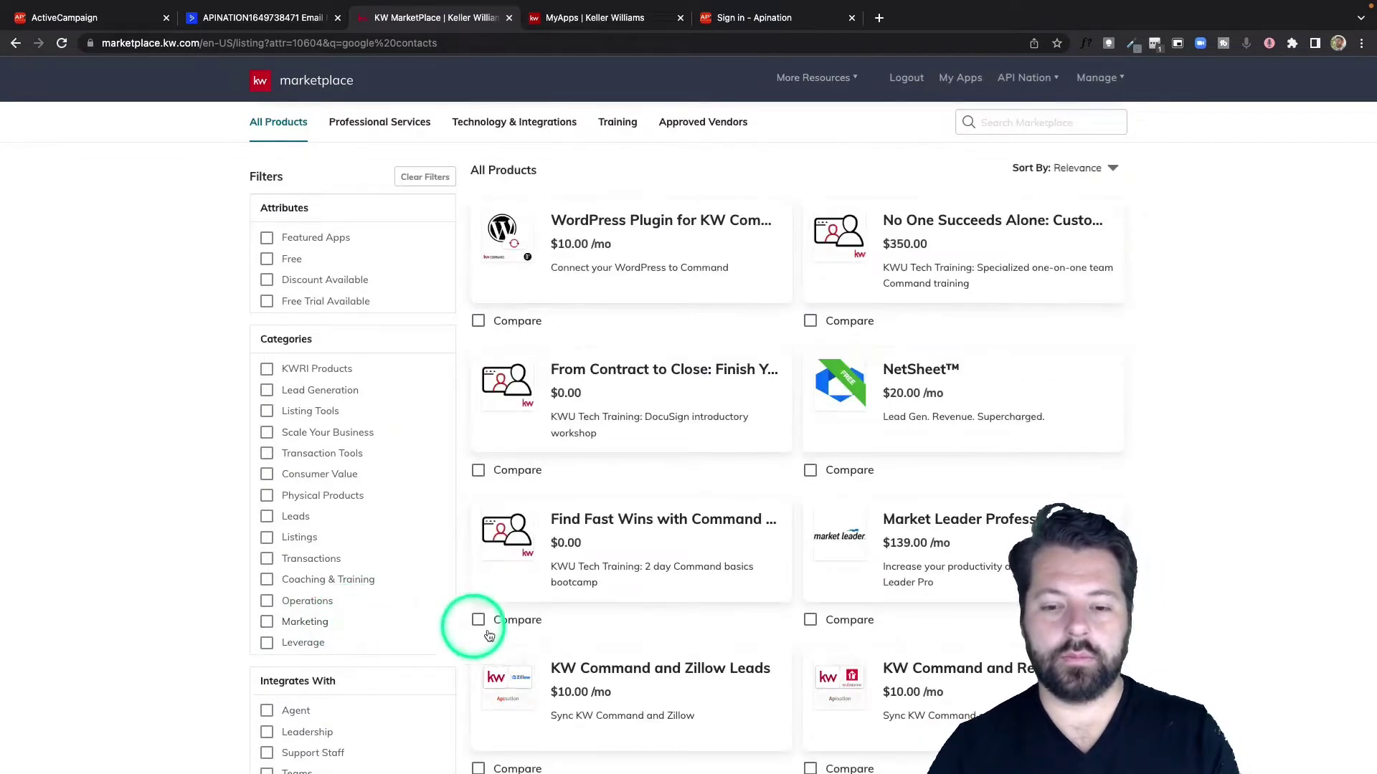
- Open the product page of the KW Command and Google Contacts integration from the filtered results
{"action": "scroll", "coordinate": [639, 591], "scroll_direction": "down", "scroll_amount": 3}
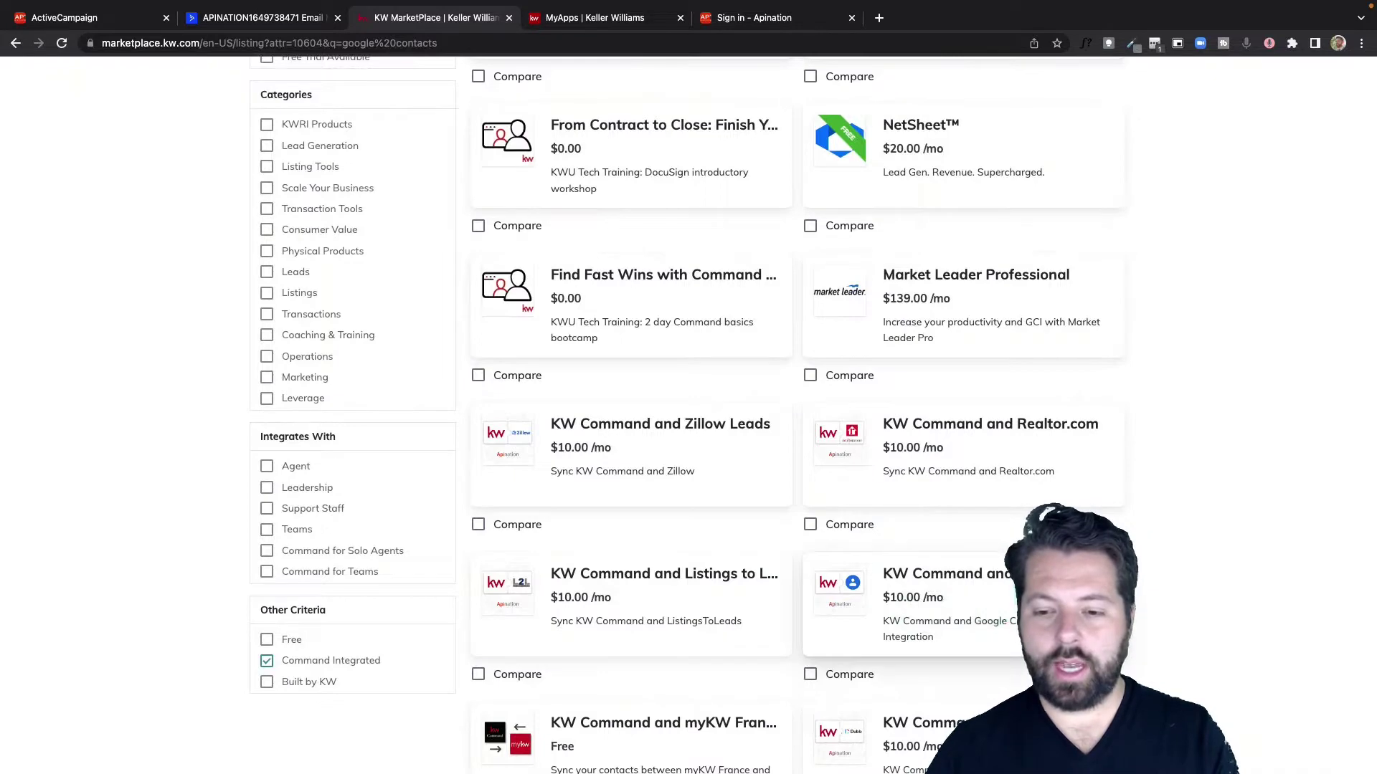
{"action": "mouse_move", "coordinate": [932, 606]}
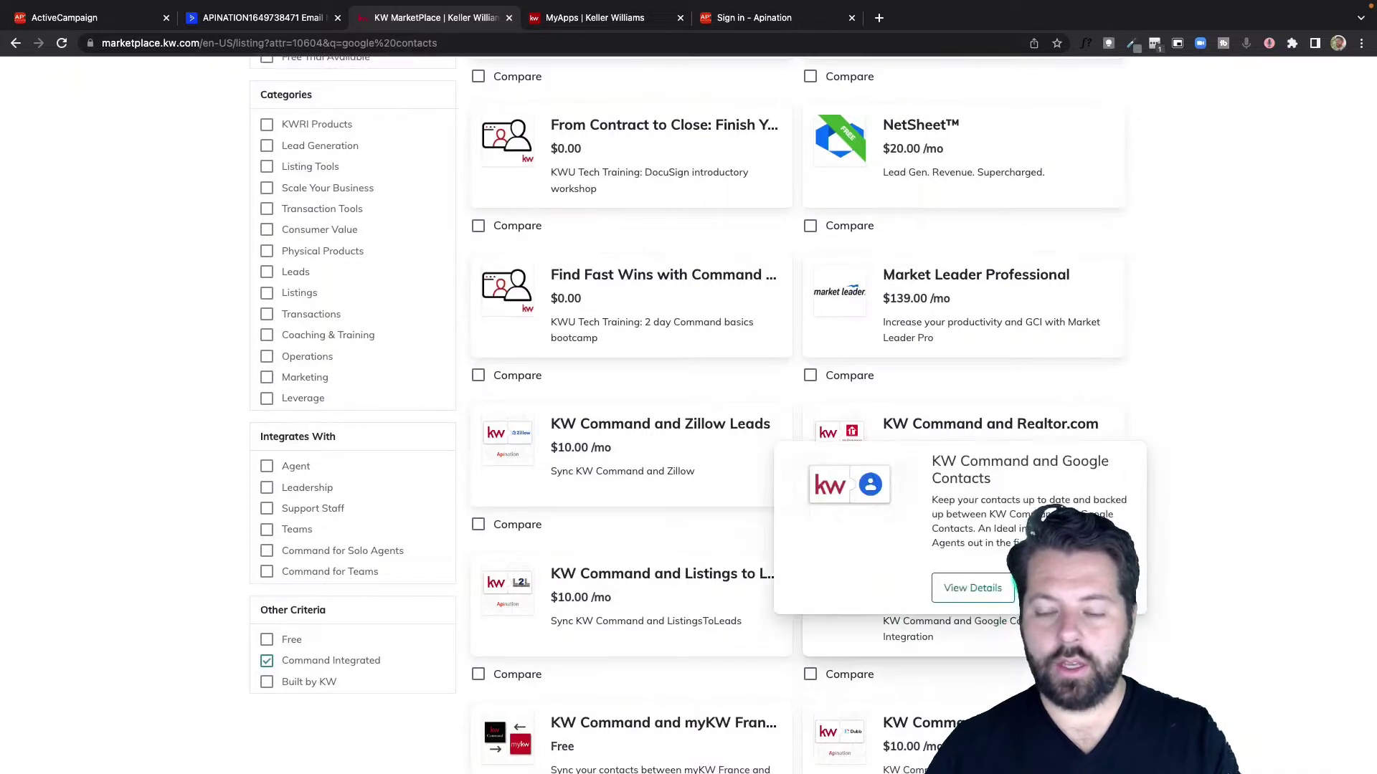
{"action": "left_click", "coordinate": [951, 631]}
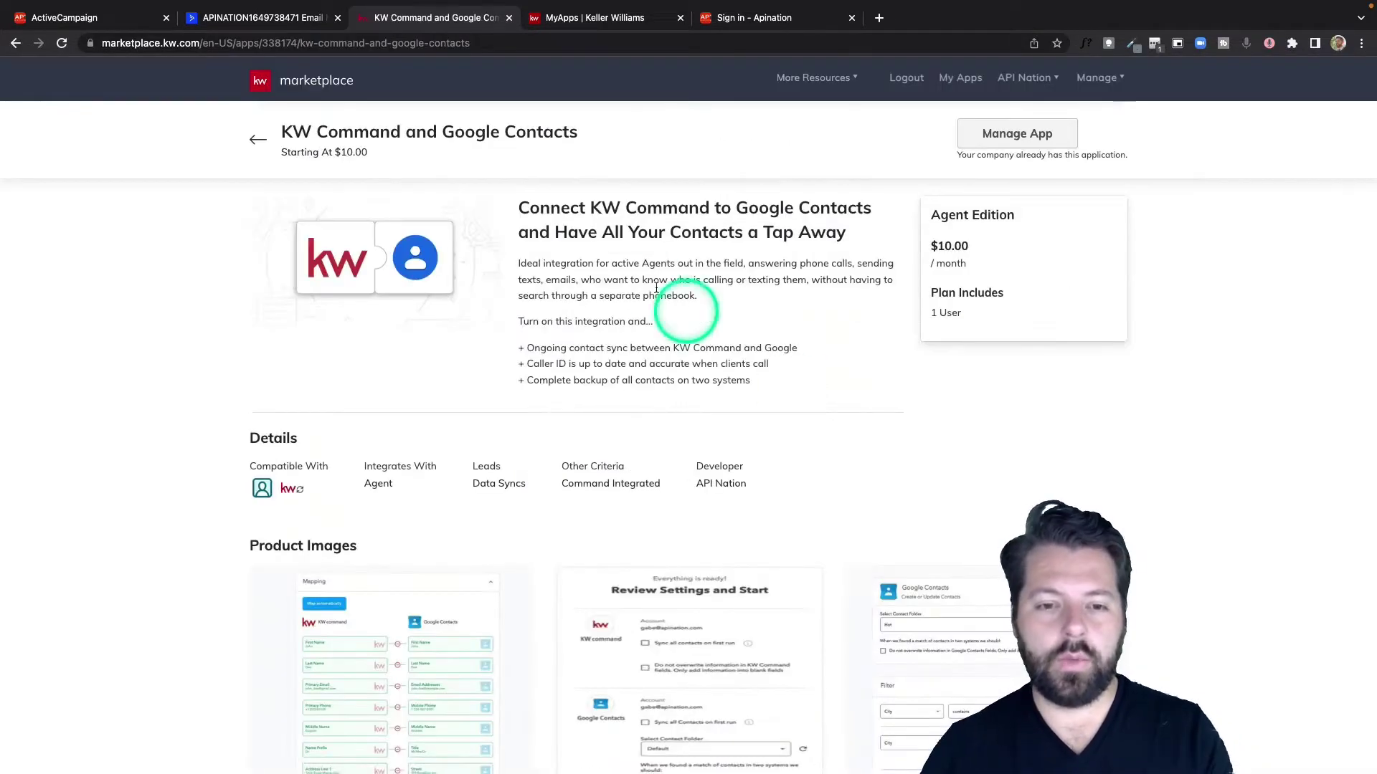
- Go to the account's own applications and launch KW Command and Google Contacts
{"action": "scroll", "coordinate": [596, 456], "scroll_direction": "down", "scroll_amount": 3}
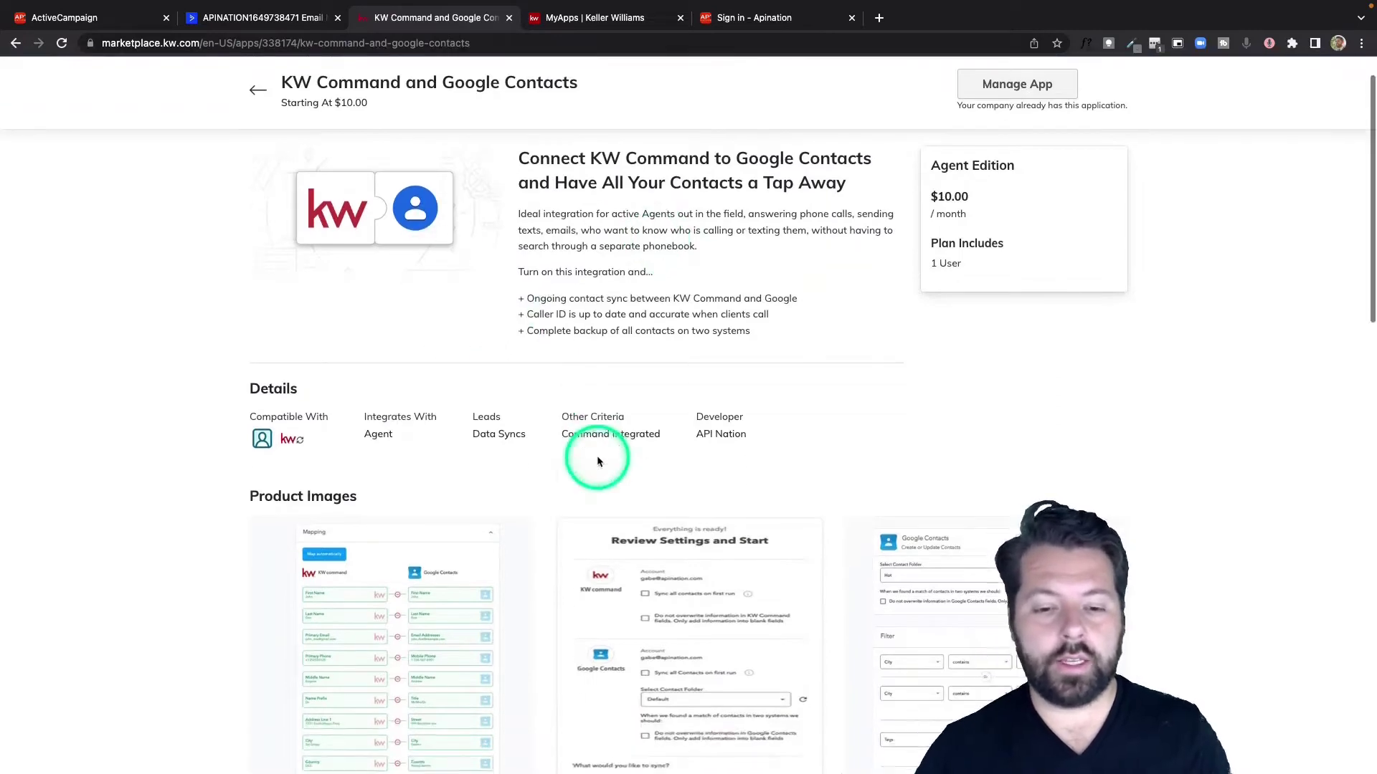
{"action": "scroll", "coordinate": [597, 457], "scroll_direction": "up", "scroll_amount": 3}
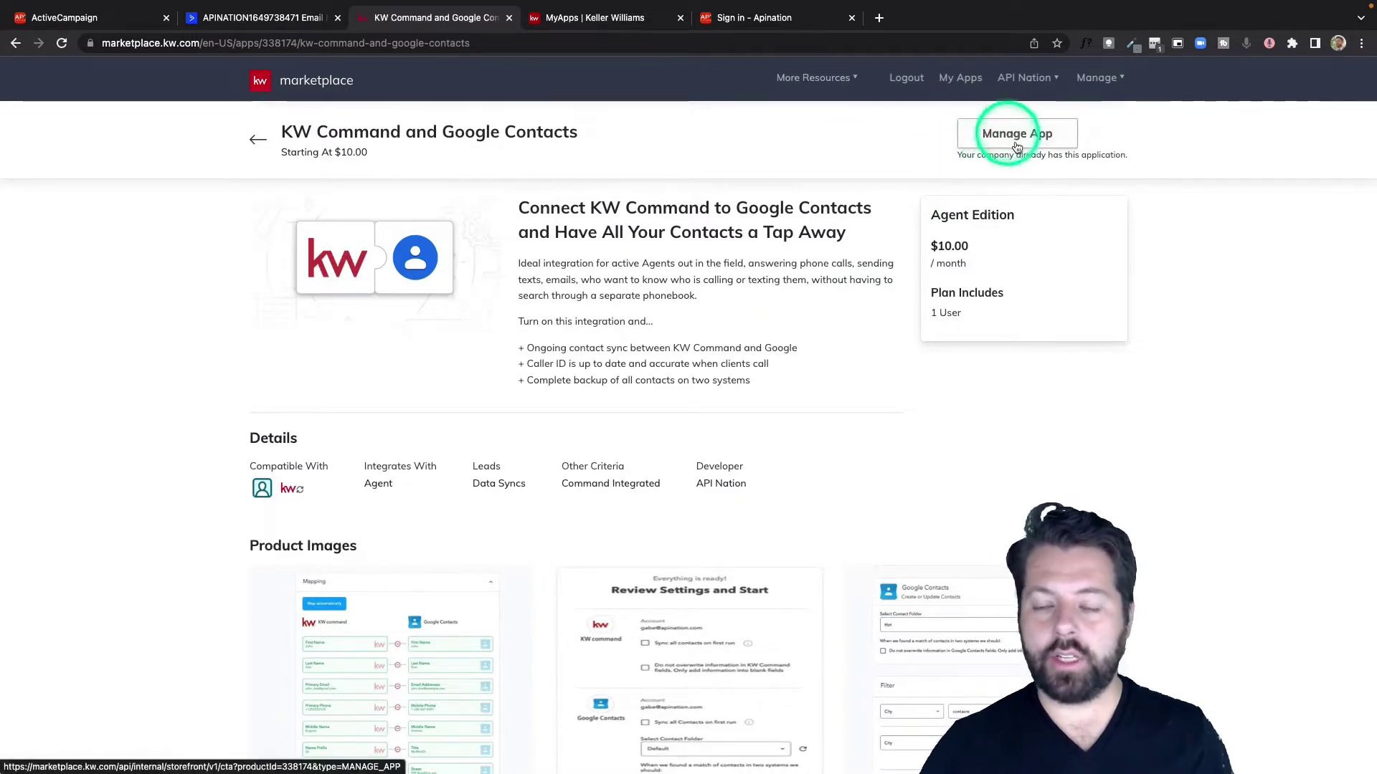
{"action": "left_click", "coordinate": [963, 83]}
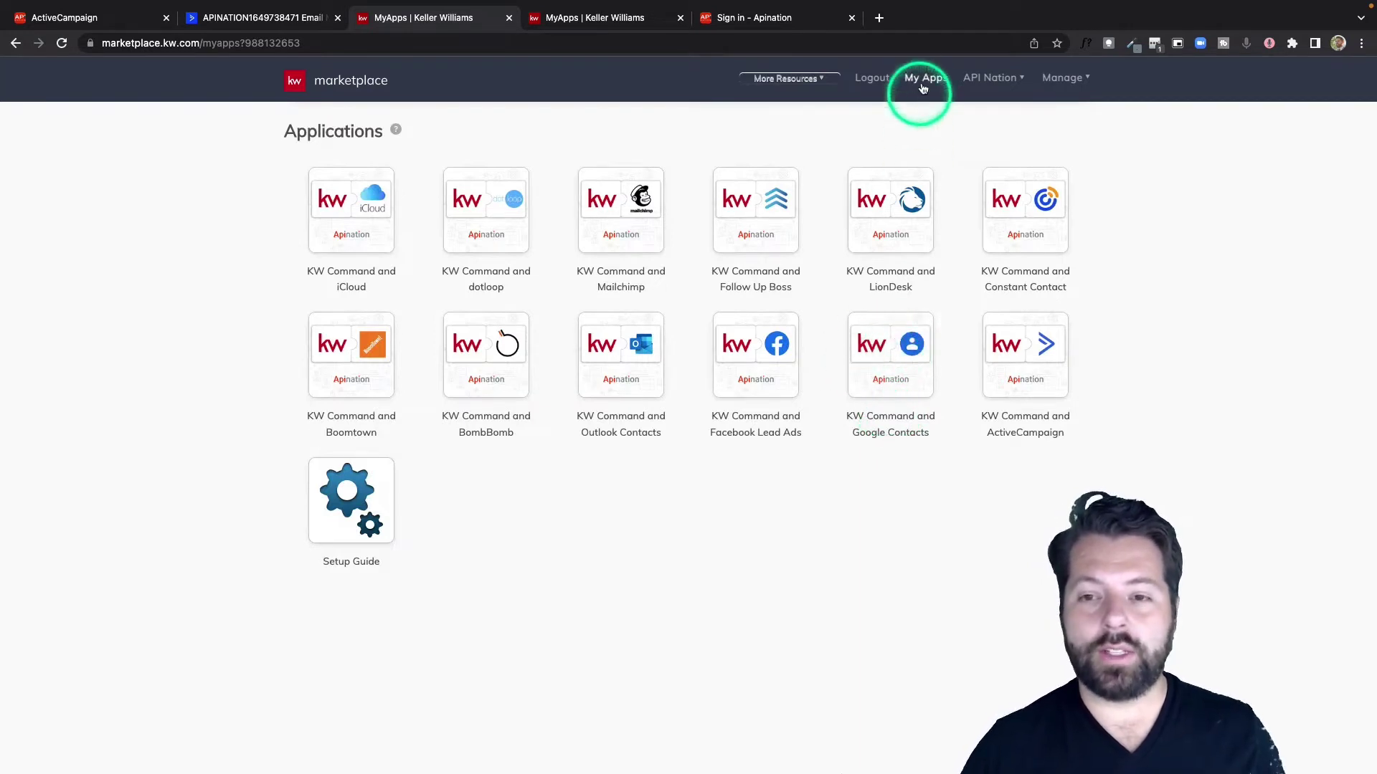
{"action": "left_click", "coordinate": [883, 352]}
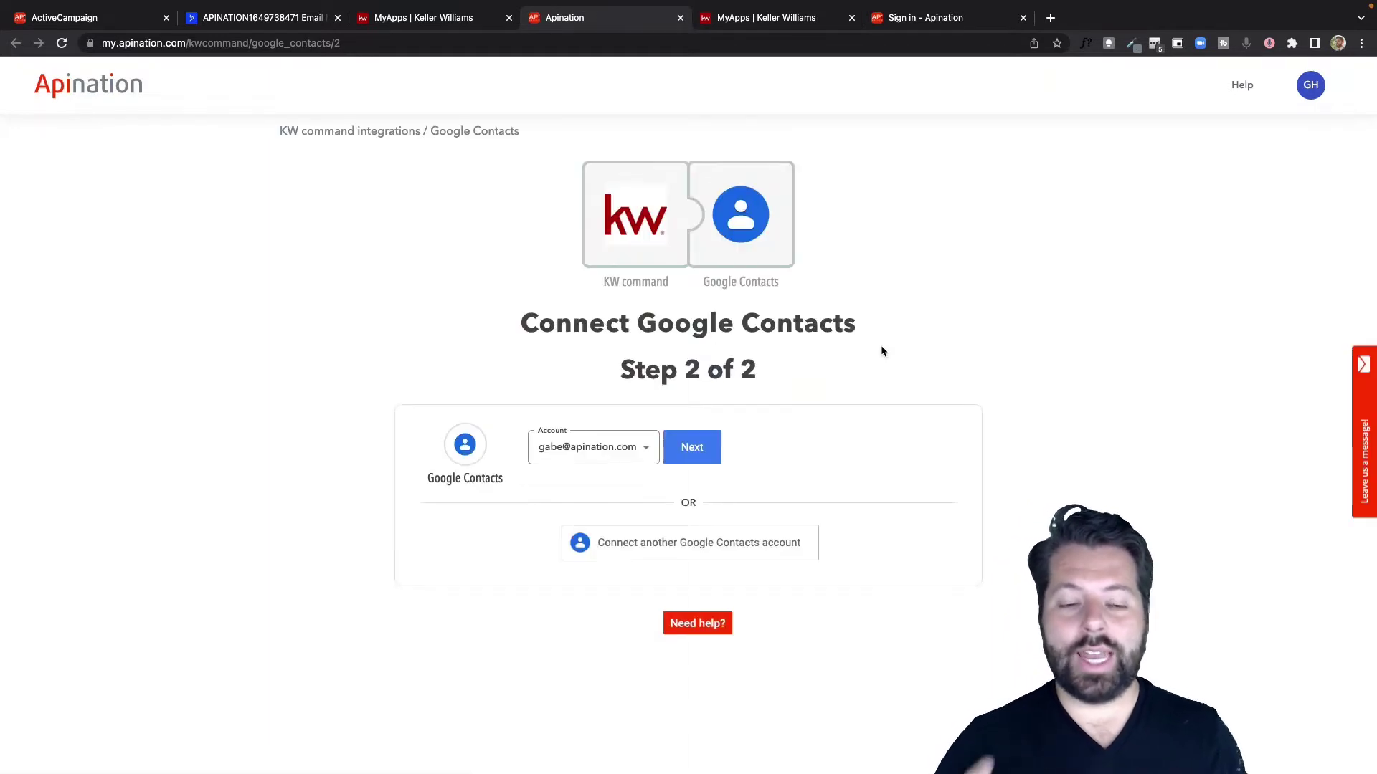
- Connect another Google Contacts account by choosing the Google account and allowing Apination to access its contacts
{"action": "left_click", "coordinate": [644, 537]}
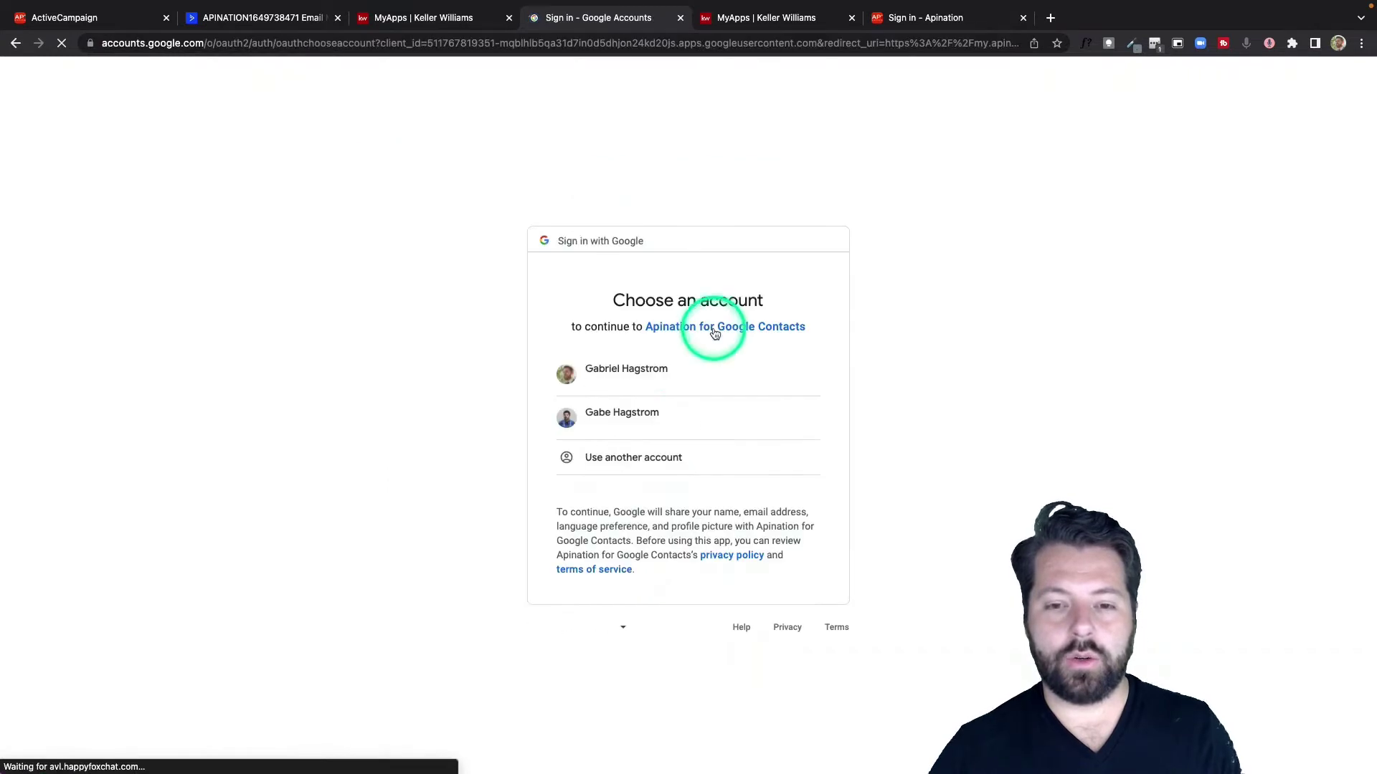
{"action": "left_click", "coordinate": [660, 375]}
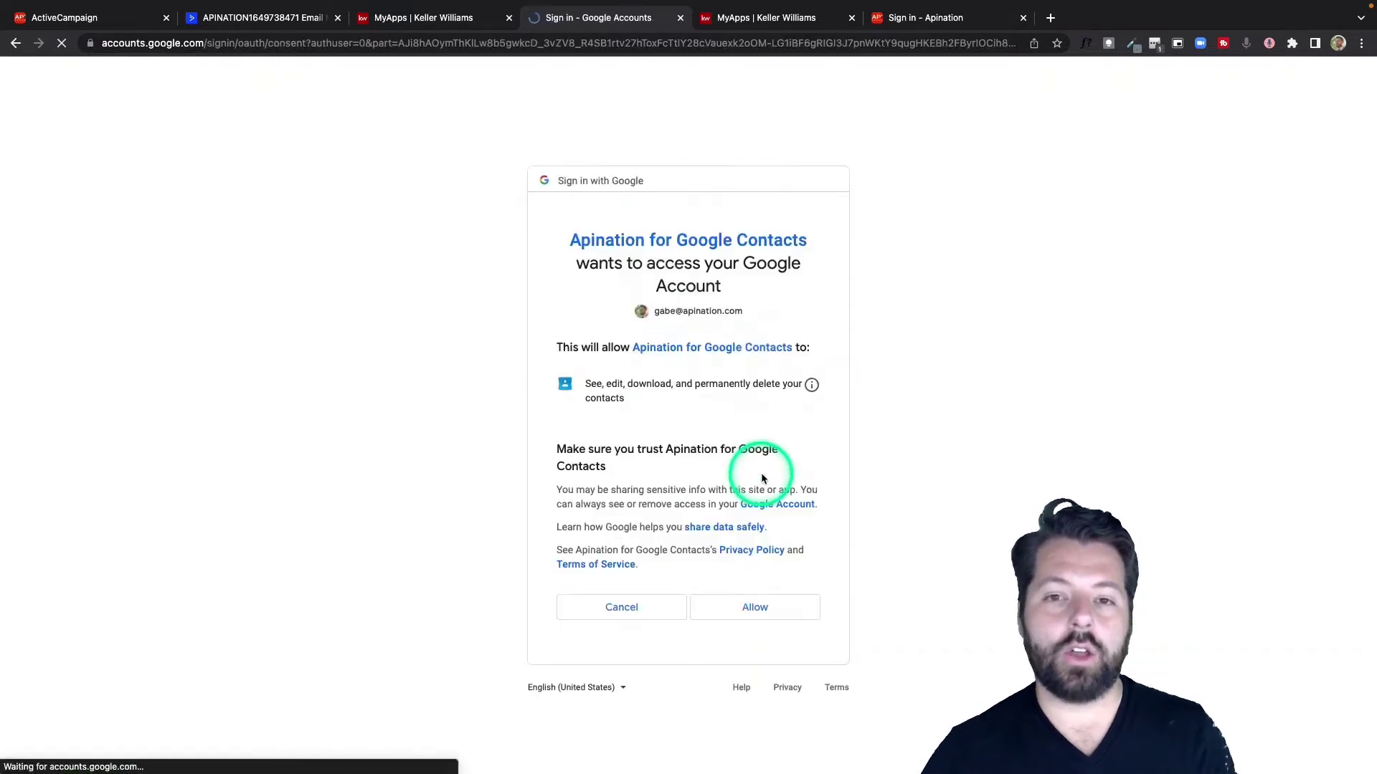
{"action": "left_click", "coordinate": [742, 612]}
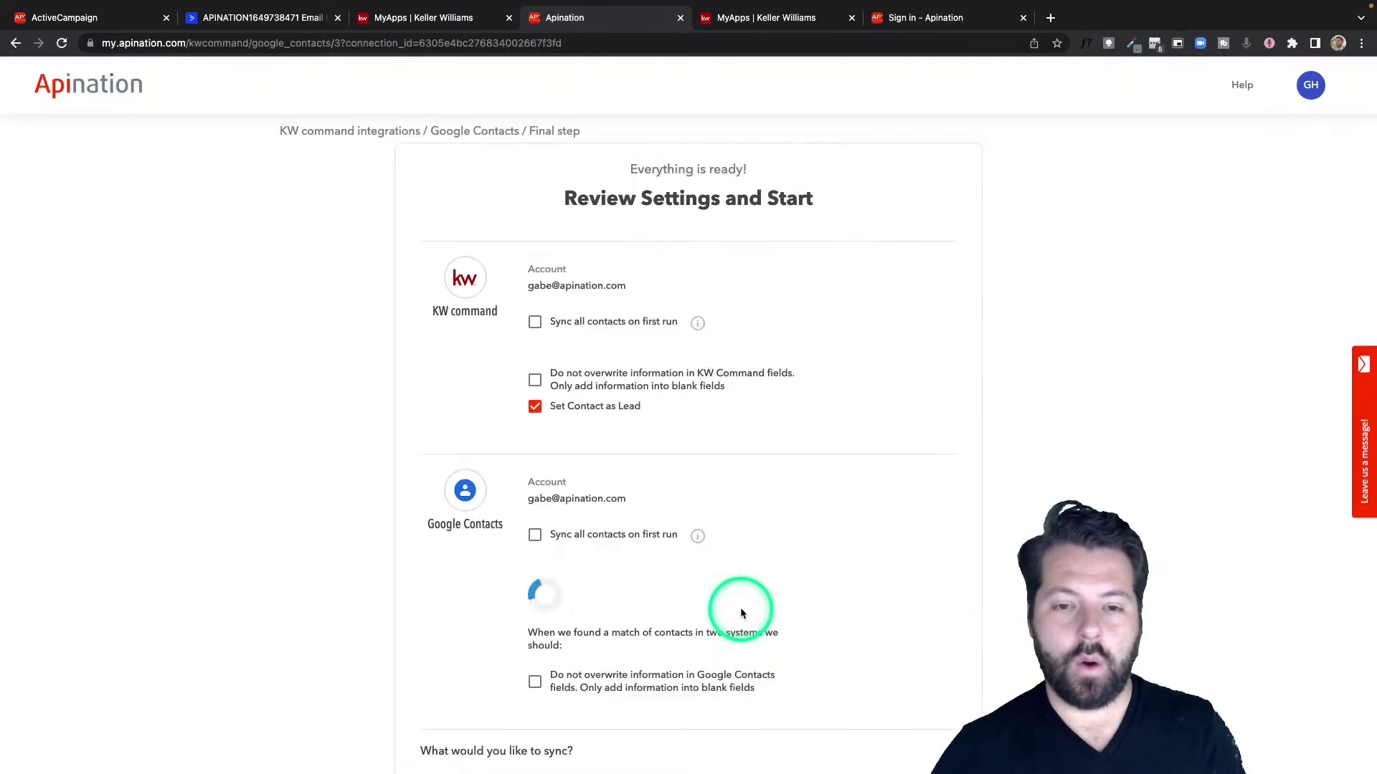
- Toggle the sync directions between KW command and Google Contacts off and back on
{"action": "scroll", "coordinate": [741, 610], "scroll_direction": "down", "scroll_amount": 2}
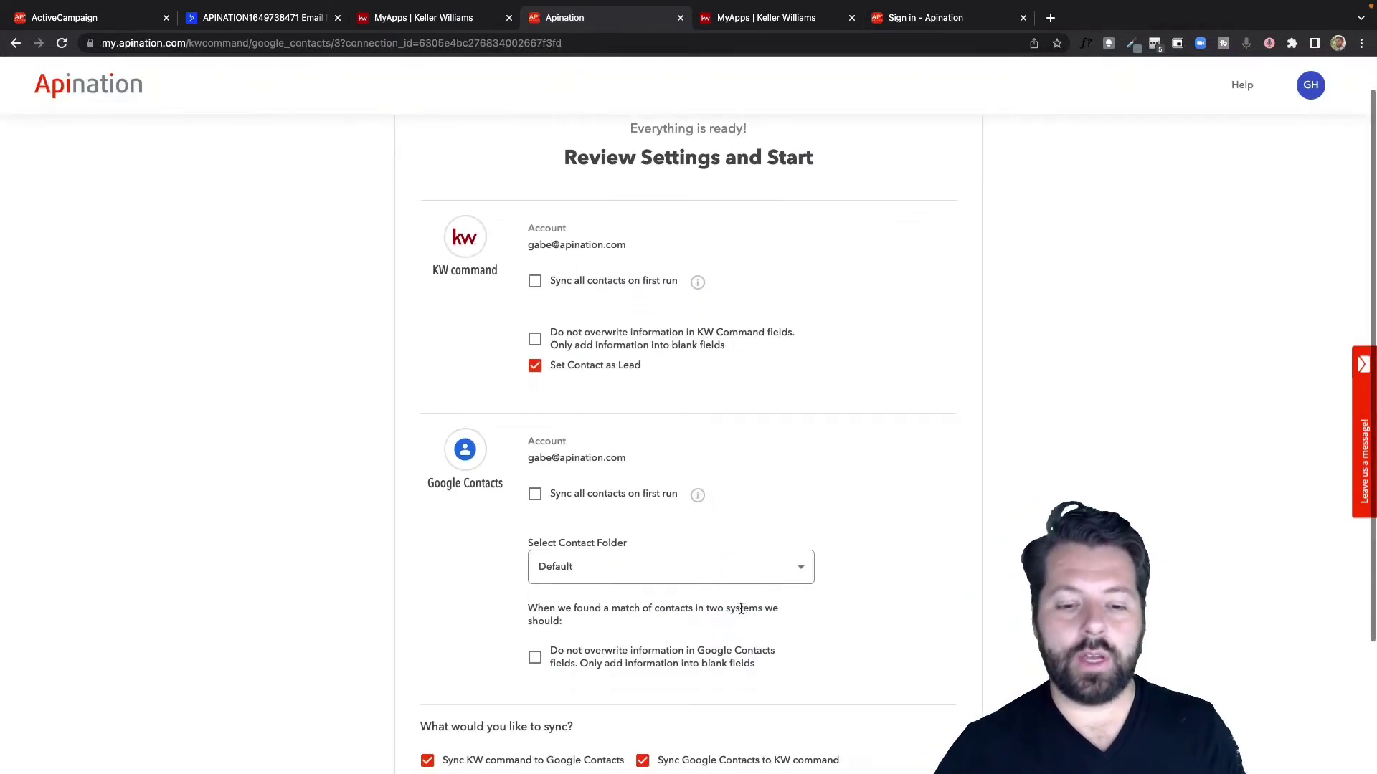
{"action": "scroll", "coordinate": [741, 610], "scroll_direction": "down", "scroll_amount": 2}
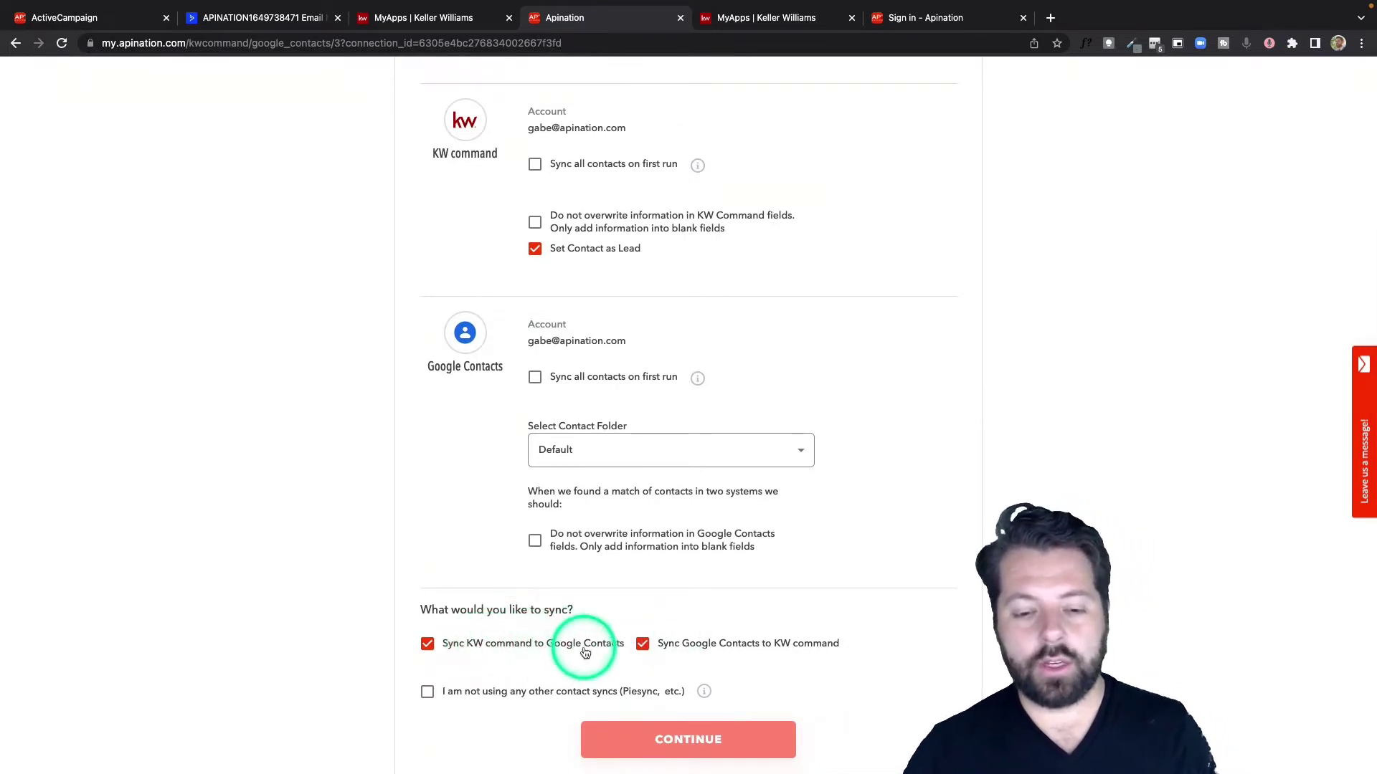
{"action": "left_click", "coordinate": [644, 644]}
{"action": "left_click", "coordinate": [466, 645]}
{"action": "left_click", "coordinate": [643, 644]}
{"action": "left_click", "coordinate": [452, 653]}
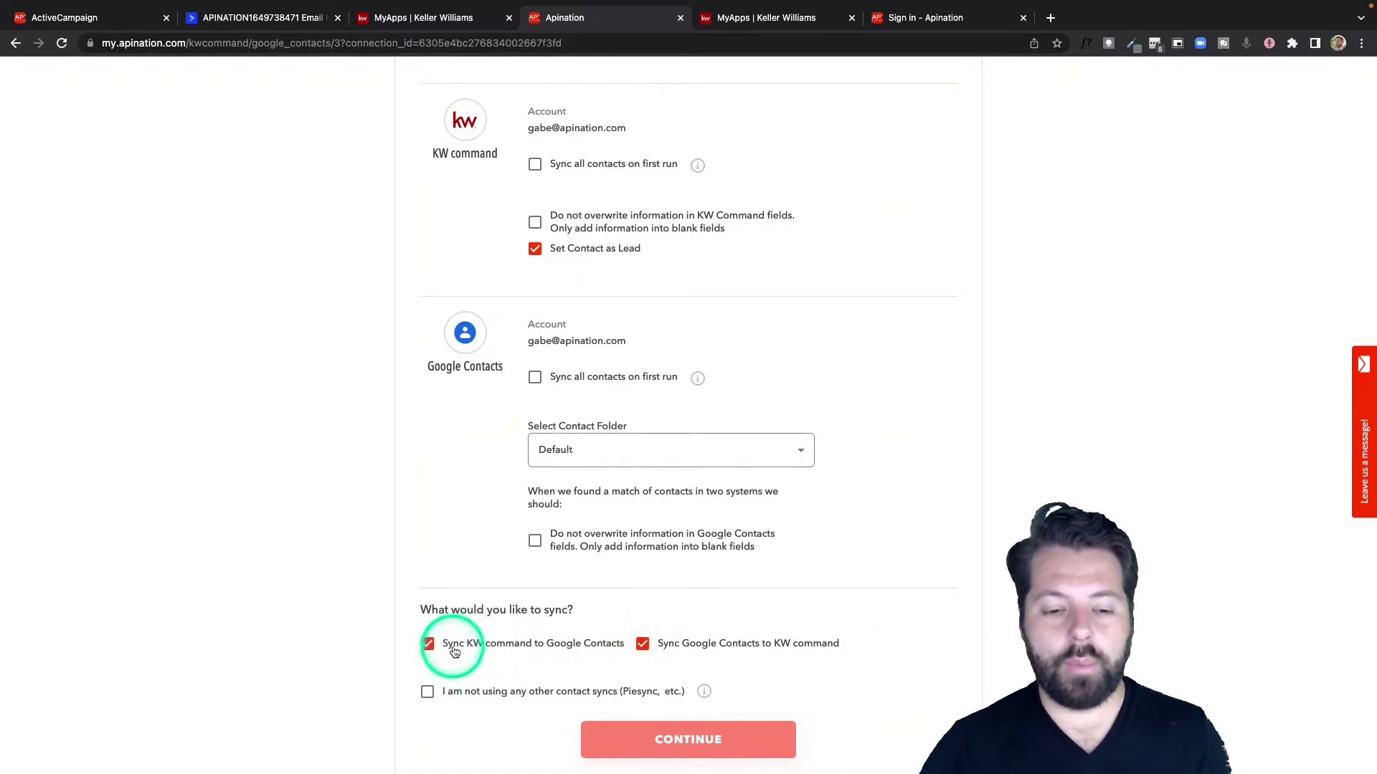
- Confirm that no other contact syncs are used and keep existing KW Command field information from being overwritten
{"action": "left_click", "coordinate": [485, 699]}
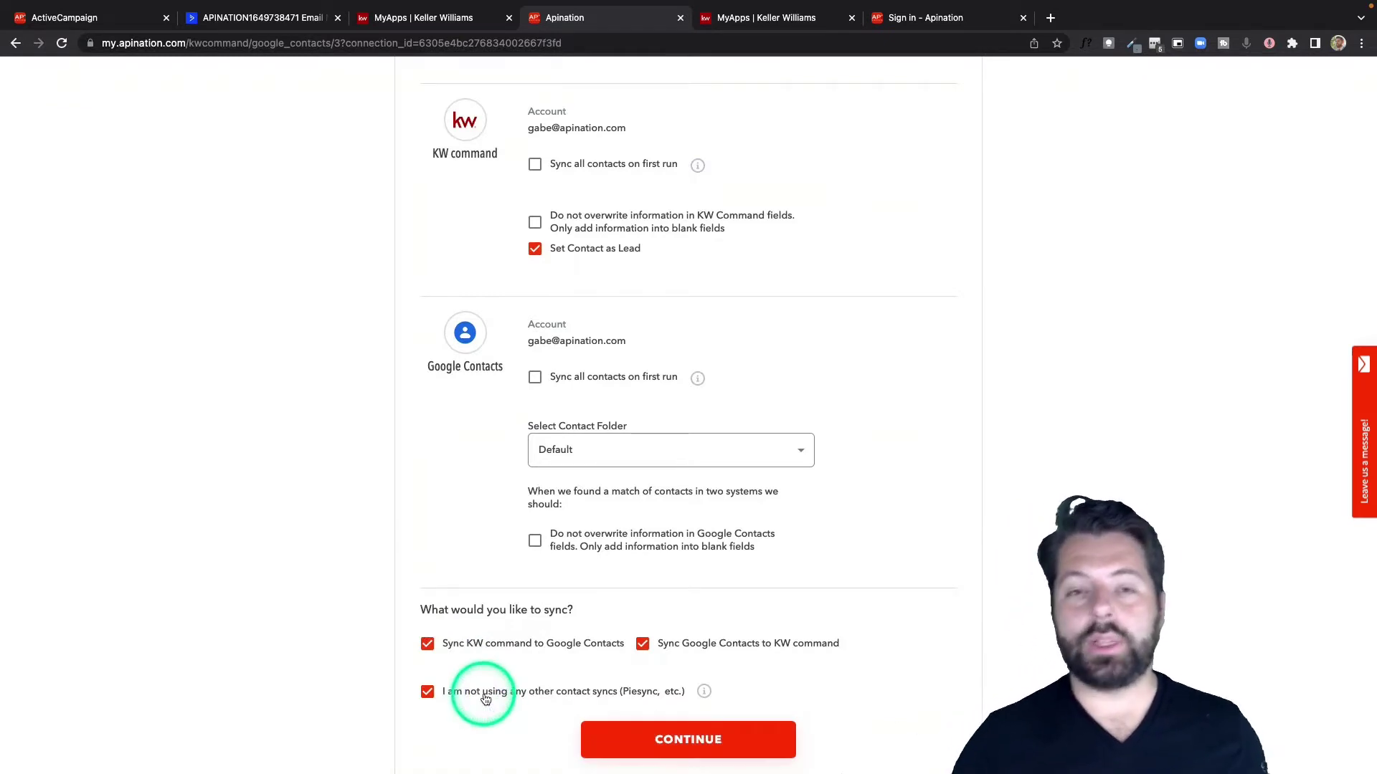
{"action": "scroll", "coordinate": [497, 543], "scroll_direction": "up", "scroll_amount": 1}
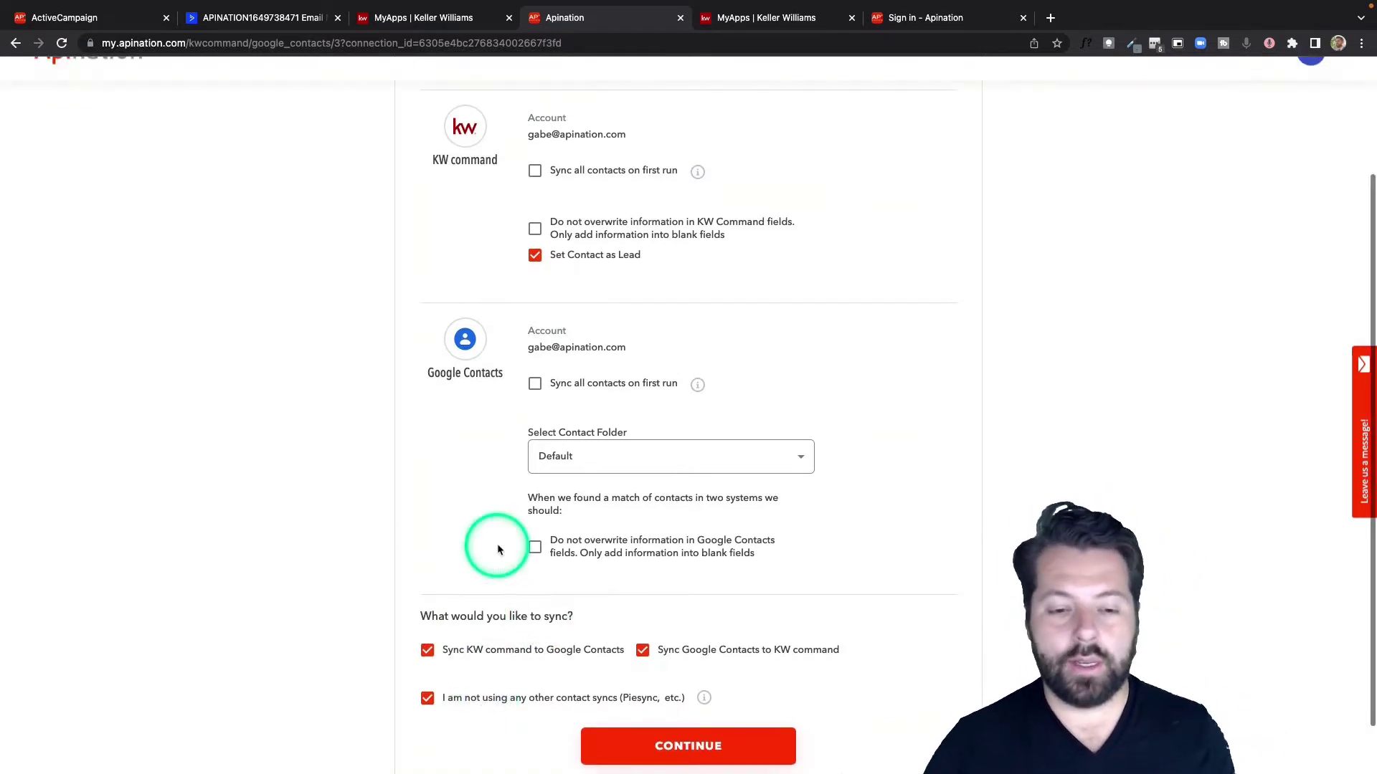
{"action": "scroll", "coordinate": [497, 550], "scroll_direction": "up", "scroll_amount": 3}
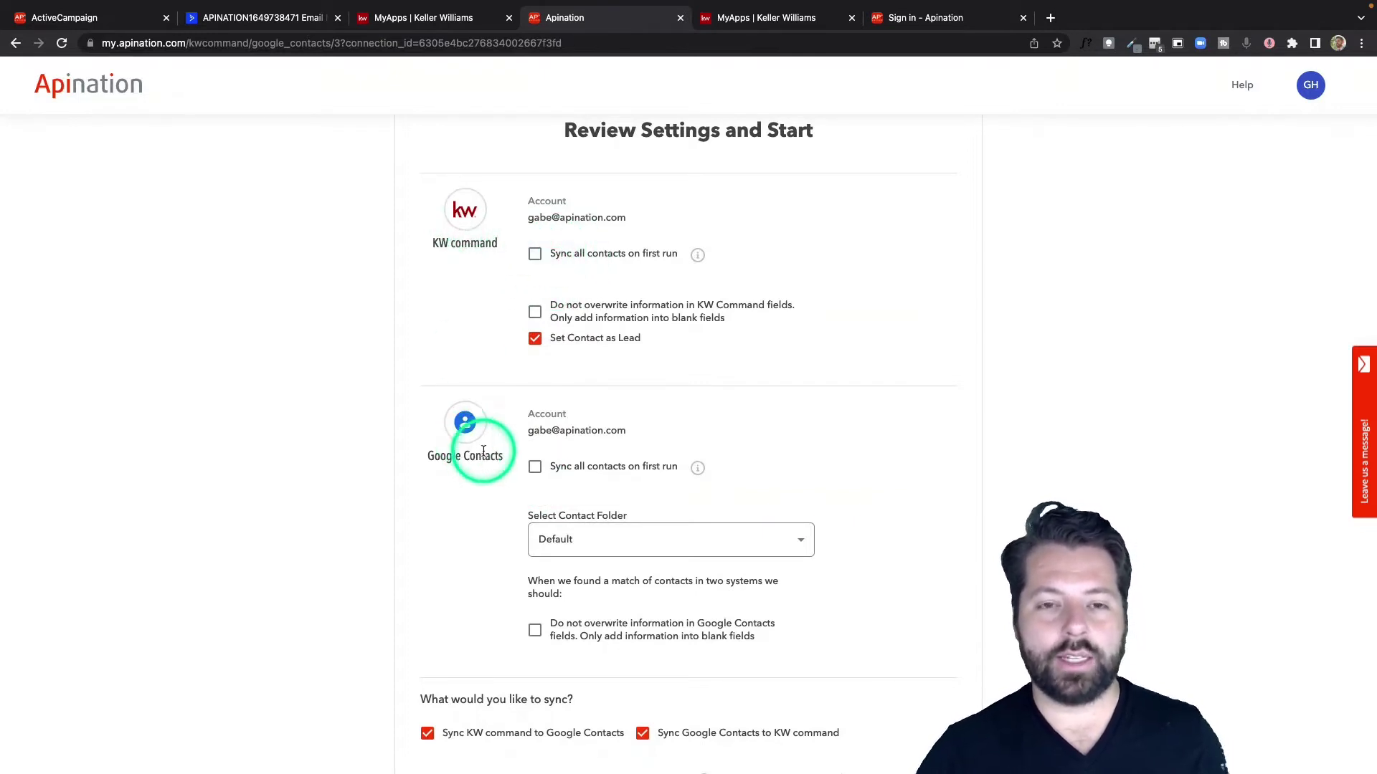
{"action": "left_click", "coordinate": [535, 313]}
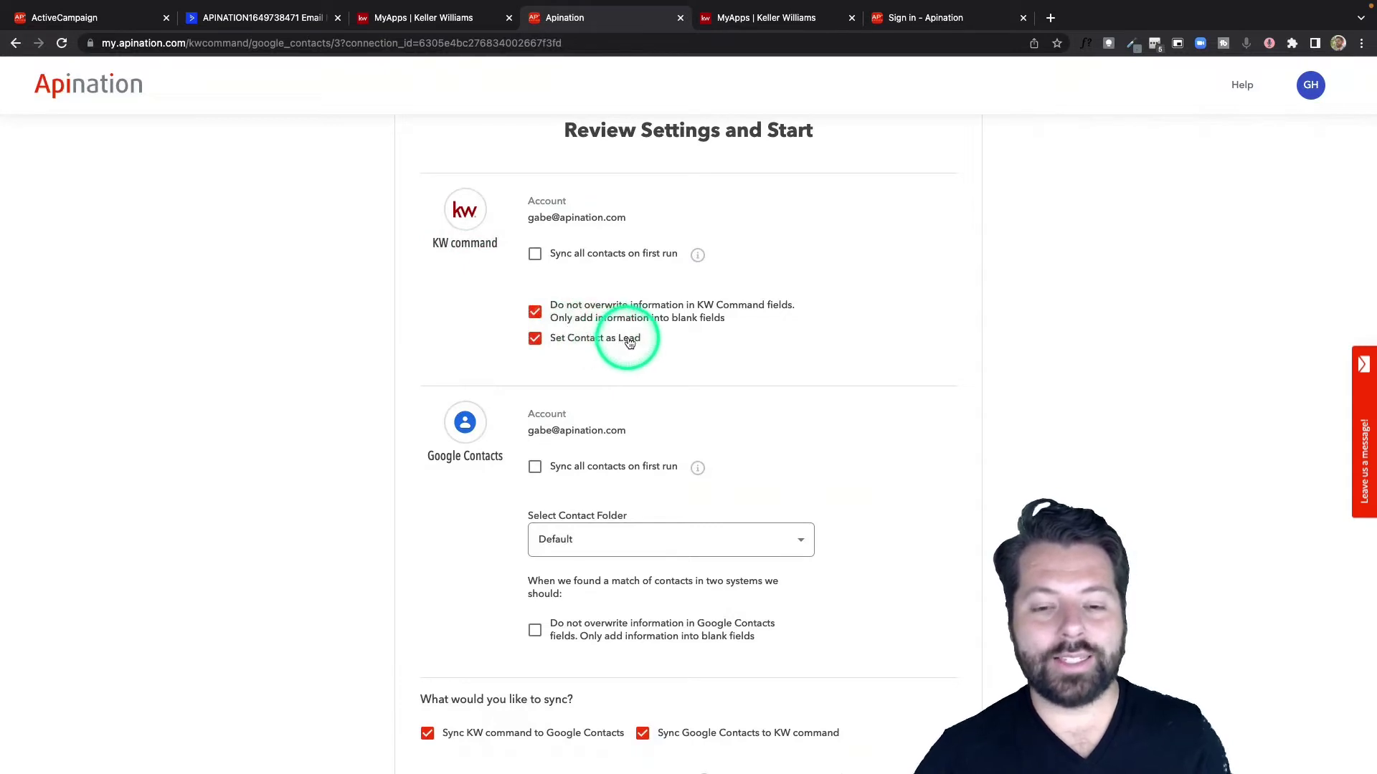
- Toggle Set Contact as Lead off and back on, and Google Contacts' sync of all contacts on first run on and back off
{"action": "left_click", "coordinate": [541, 340]}
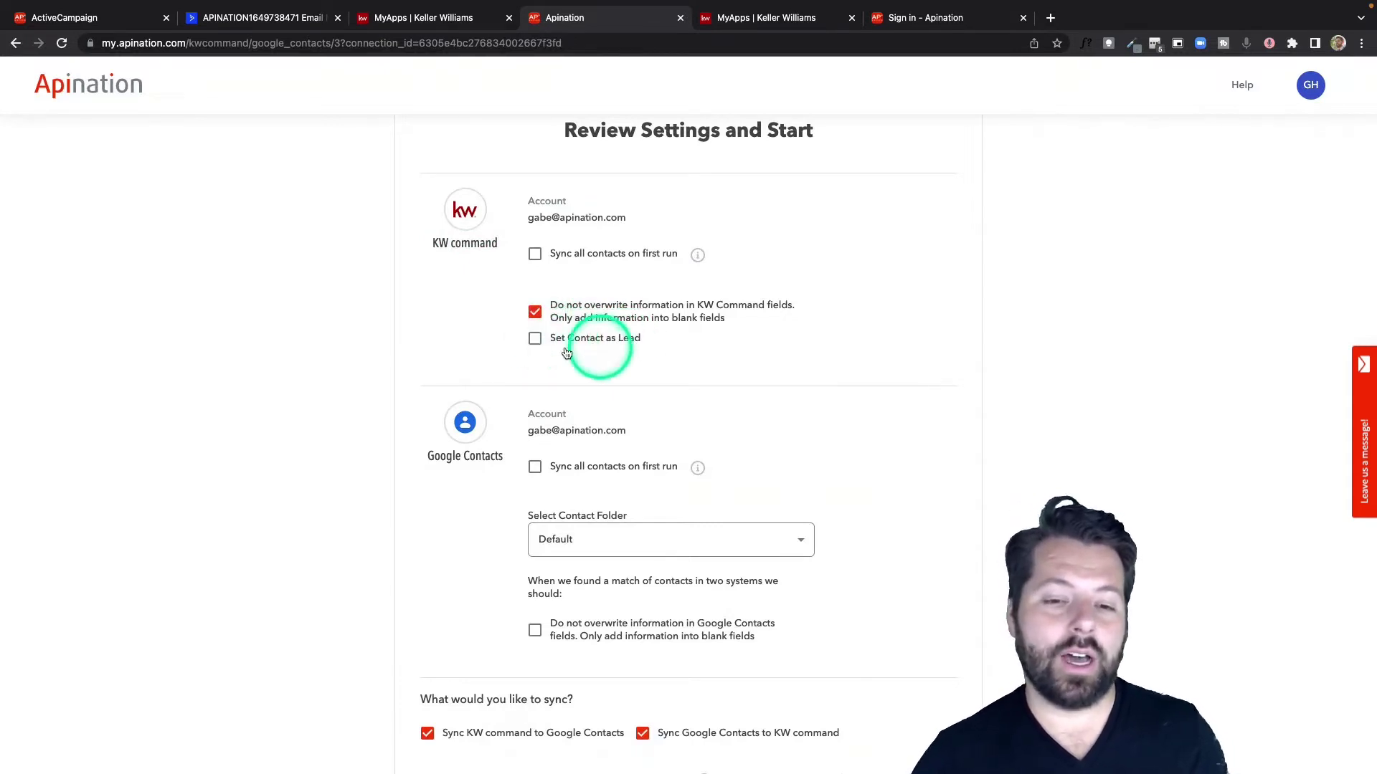
{"action": "left_click", "coordinate": [536, 340]}
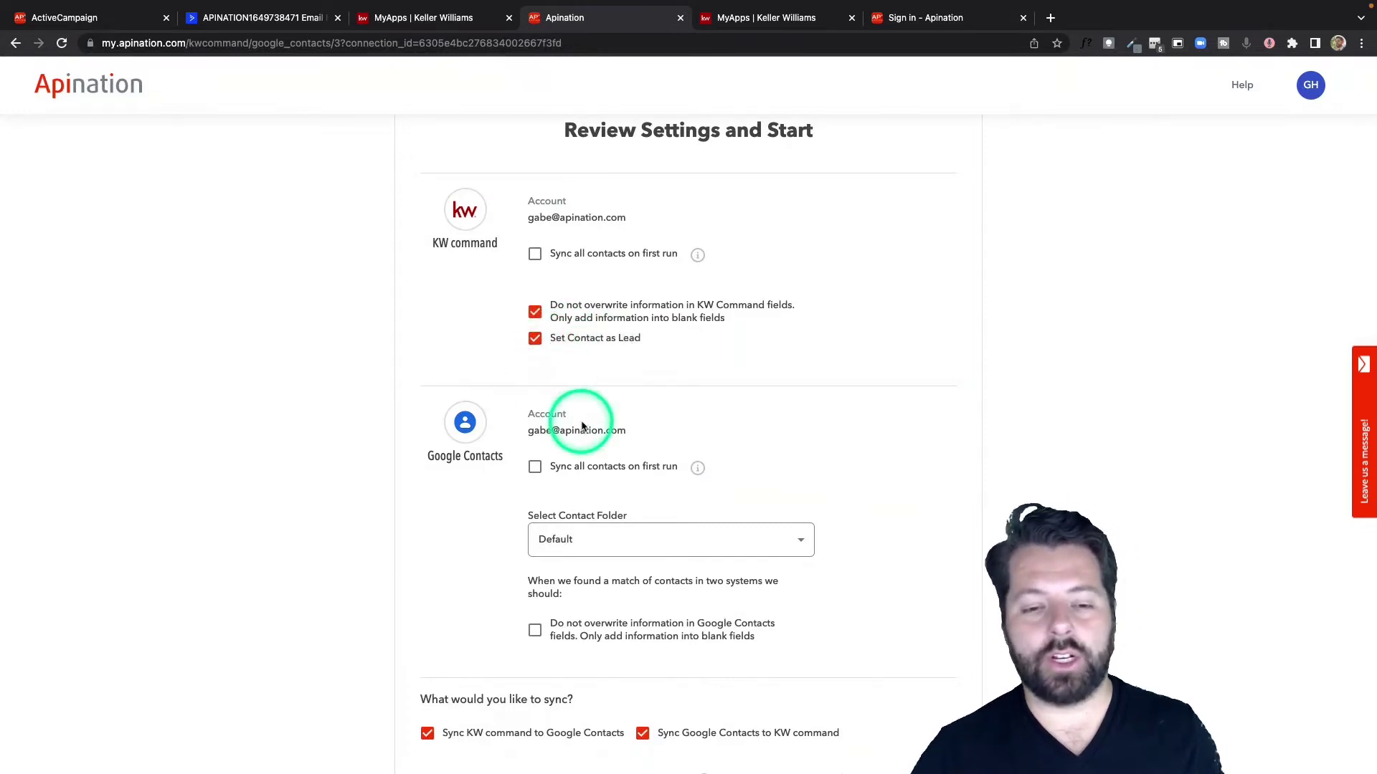
{"action": "scroll", "coordinate": [578, 421], "scroll_direction": "down", "scroll_amount": 3}
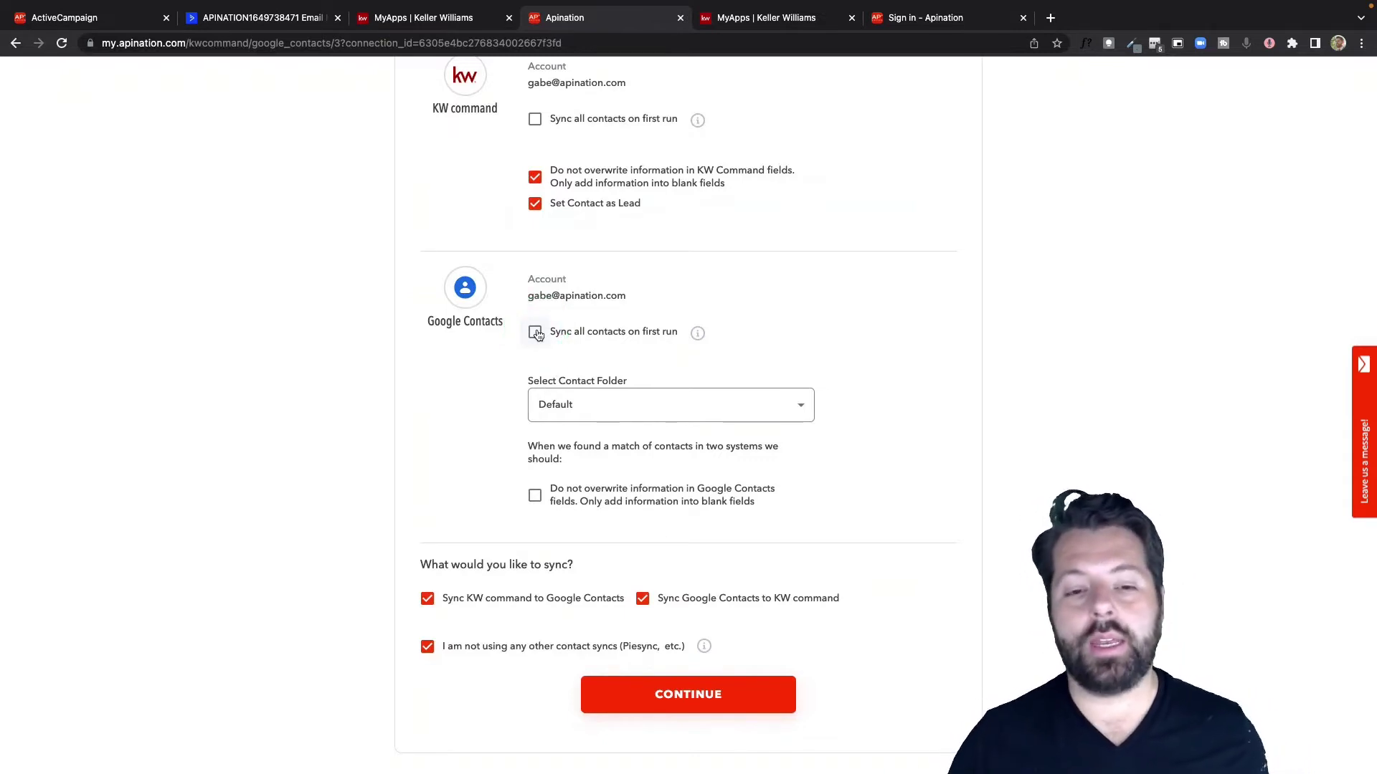
{"action": "left_click", "coordinate": [536, 333]}
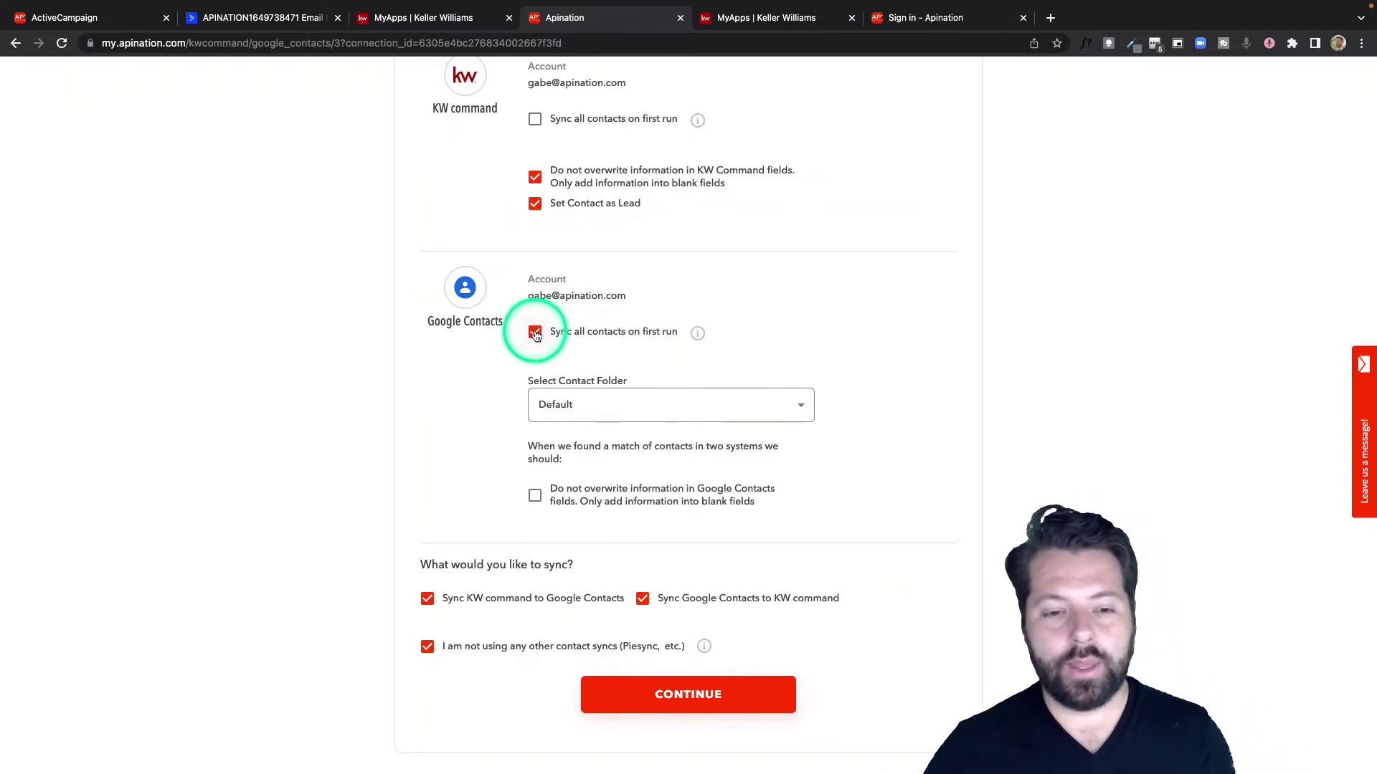
{"action": "left_click", "coordinate": [535, 333]}
{"action": "scroll", "coordinate": [586, 366], "scroll_direction": "down", "scroll_amount": 1}
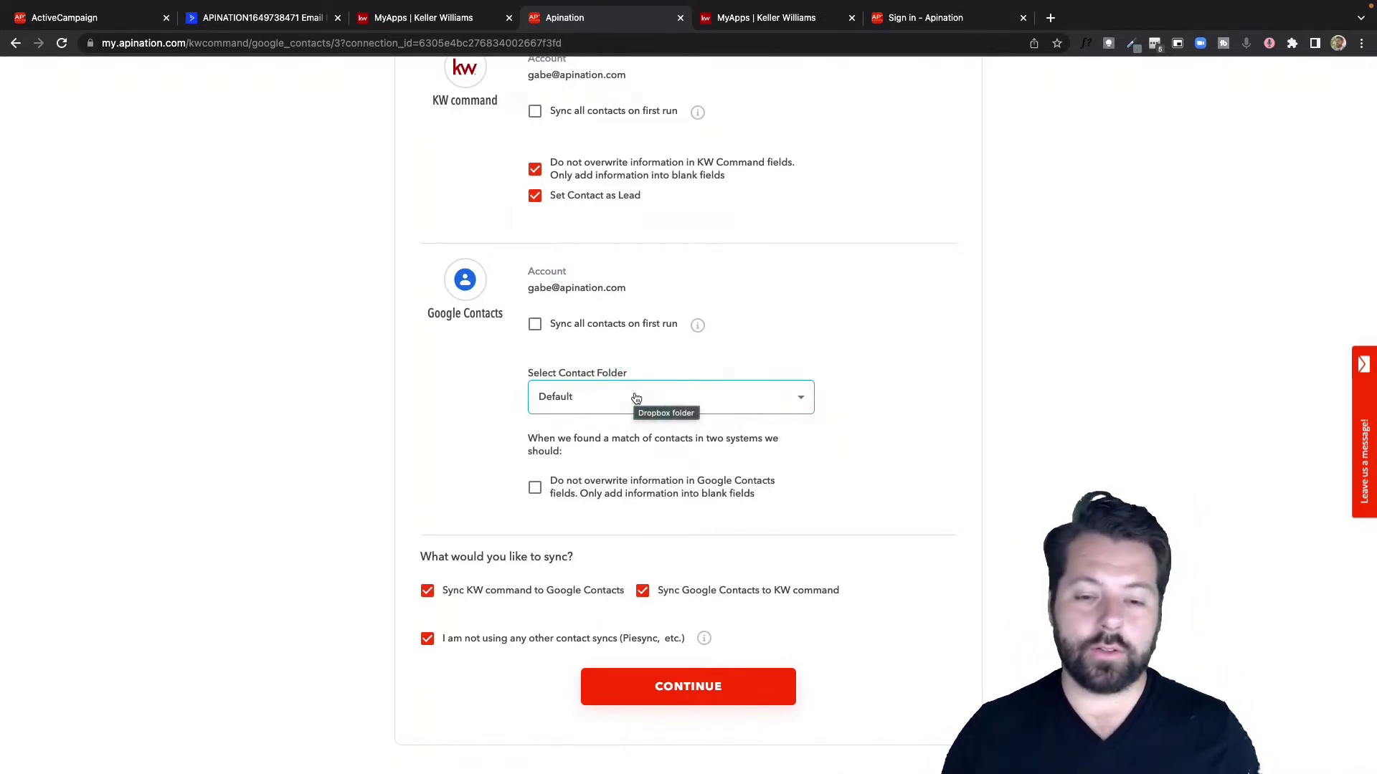
- Set the Google Contacts folder to KW Command, prevent overwriting of existing Google Contacts fields, and continue to create the syncs
{"action": "left_click", "coordinate": [636, 399]}
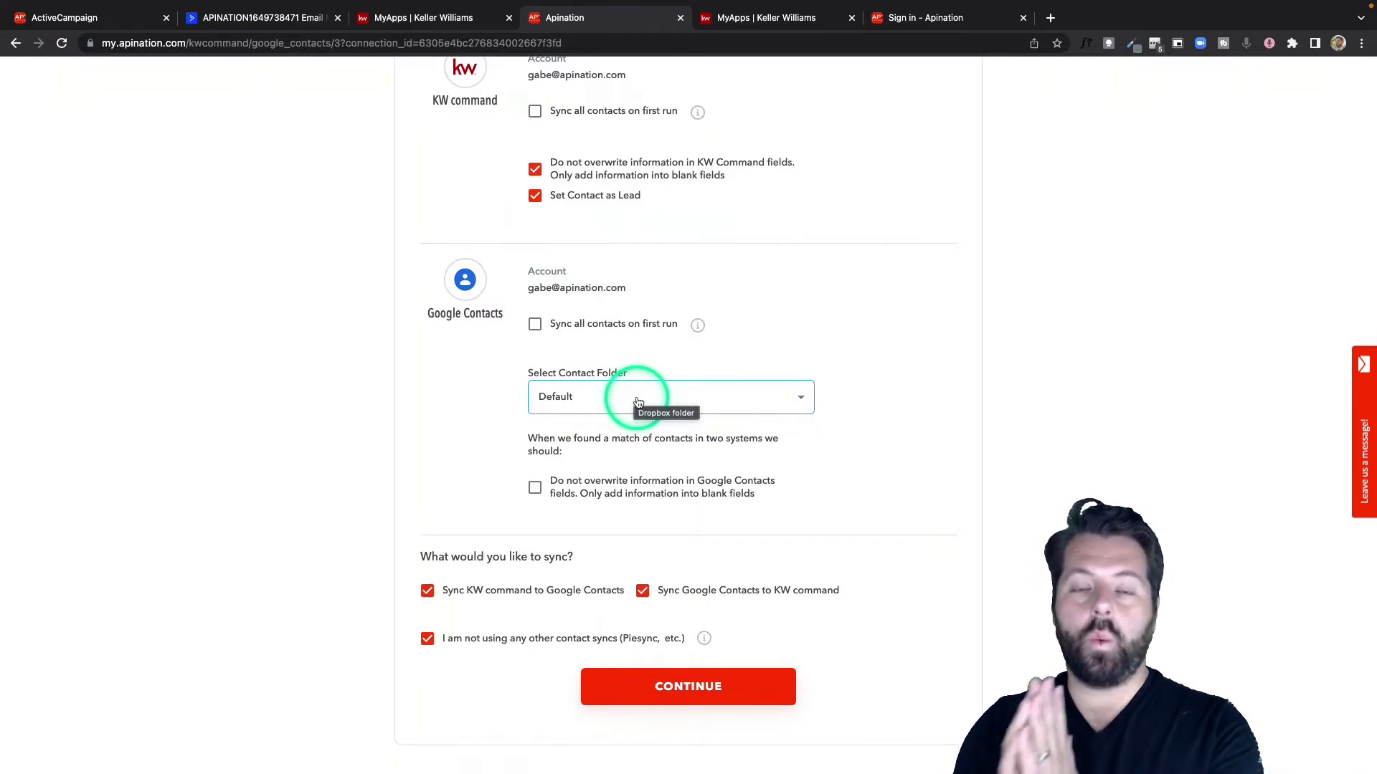
{"action": "left_click", "coordinate": [637, 396]}
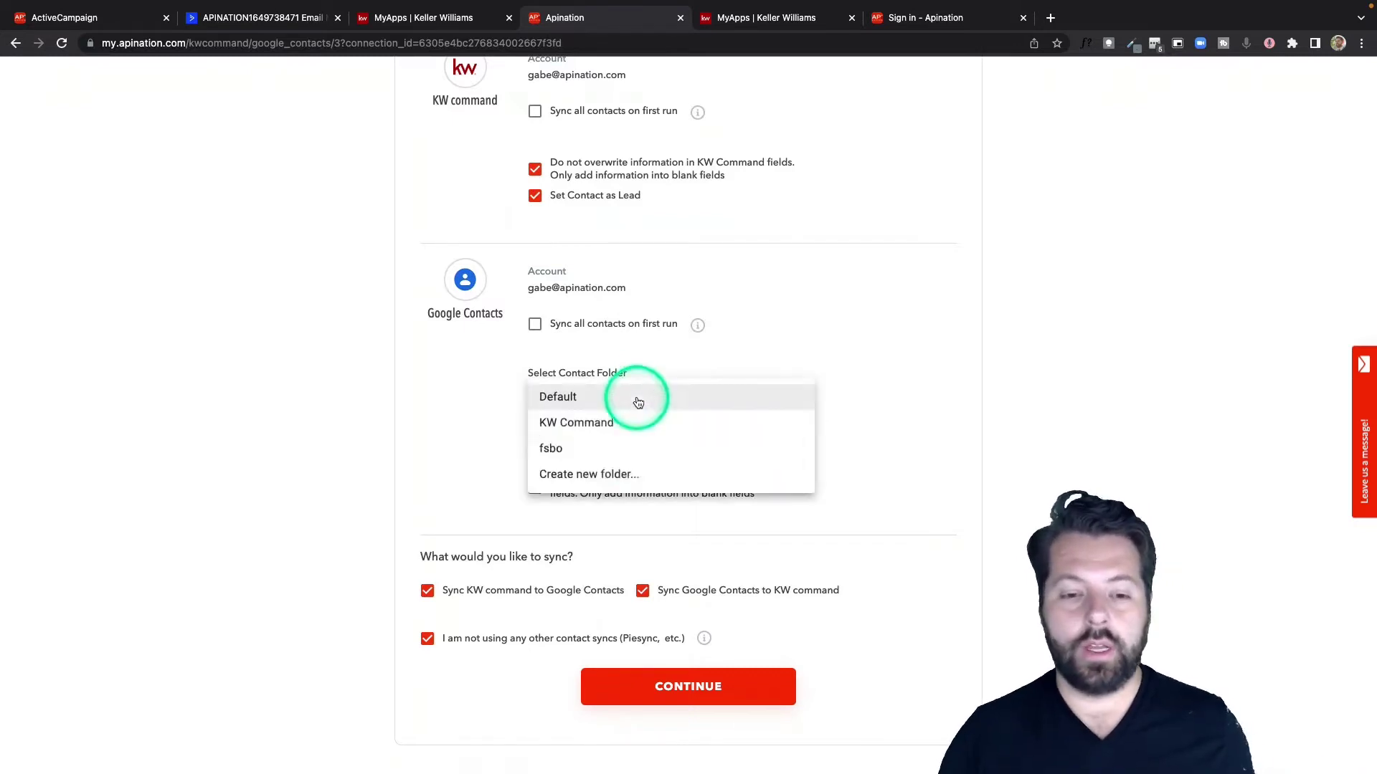
{"action": "left_click", "coordinate": [585, 427]}
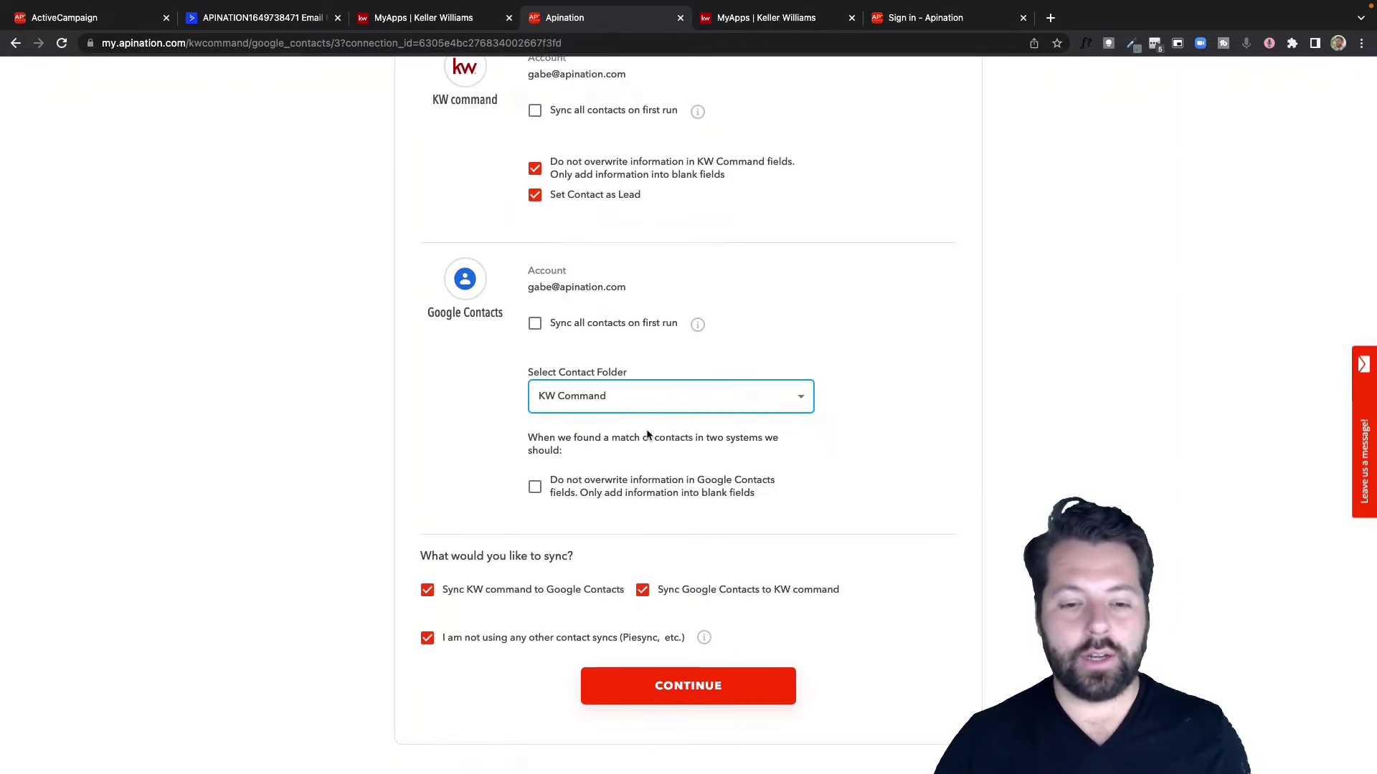
{"action": "left_click", "coordinate": [558, 488]}
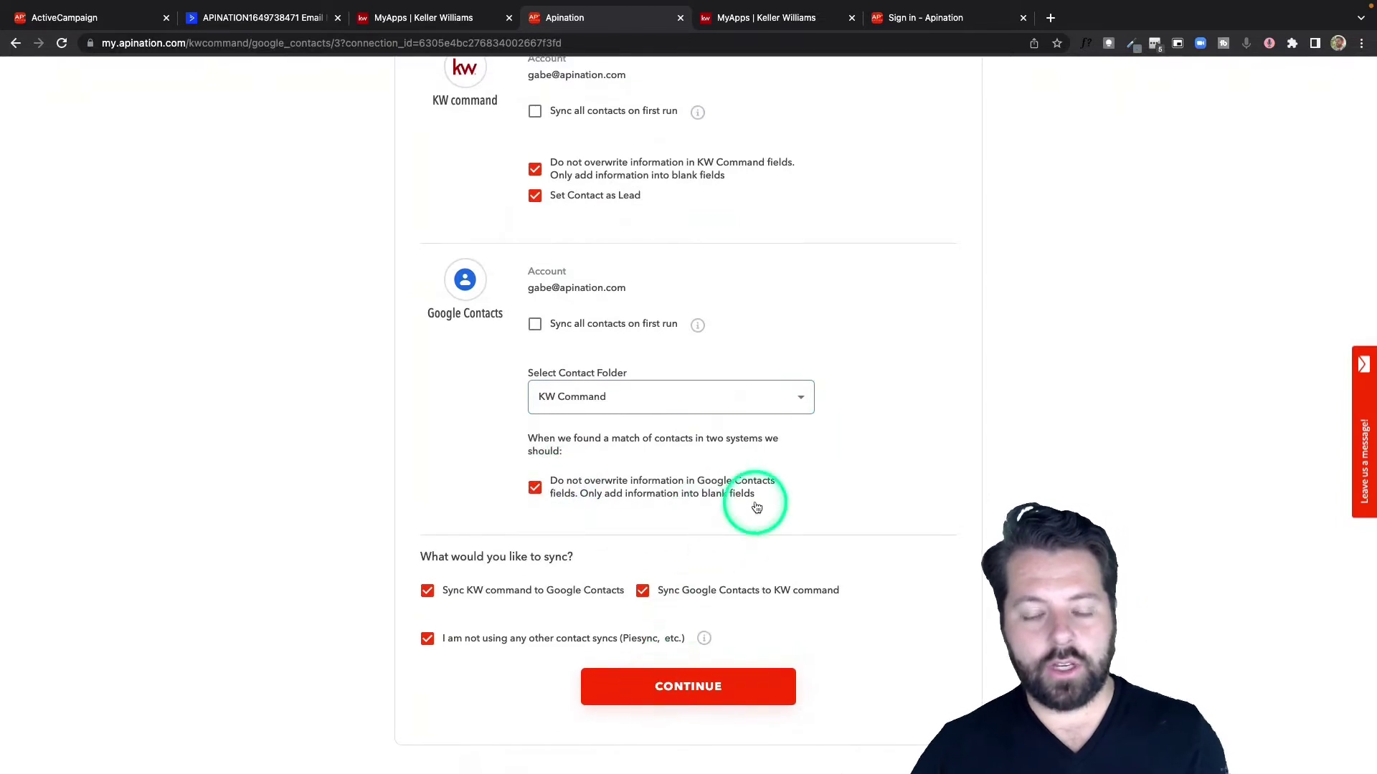
{"action": "left_click", "coordinate": [728, 690]}
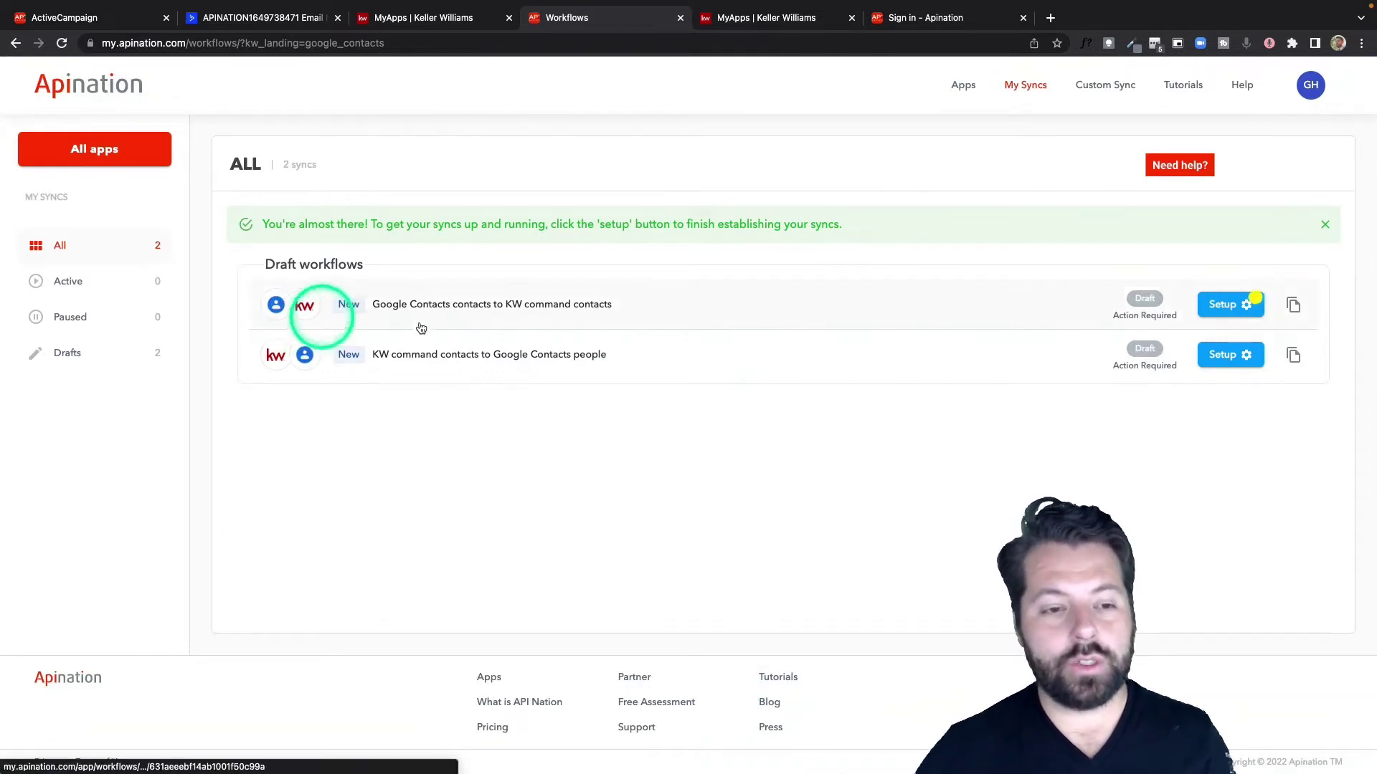
- Open the draft Google Contacts to KW command sync, dismiss the product tour and review its account, contact group and lead settings
{"action": "left_click", "coordinate": [483, 307]}
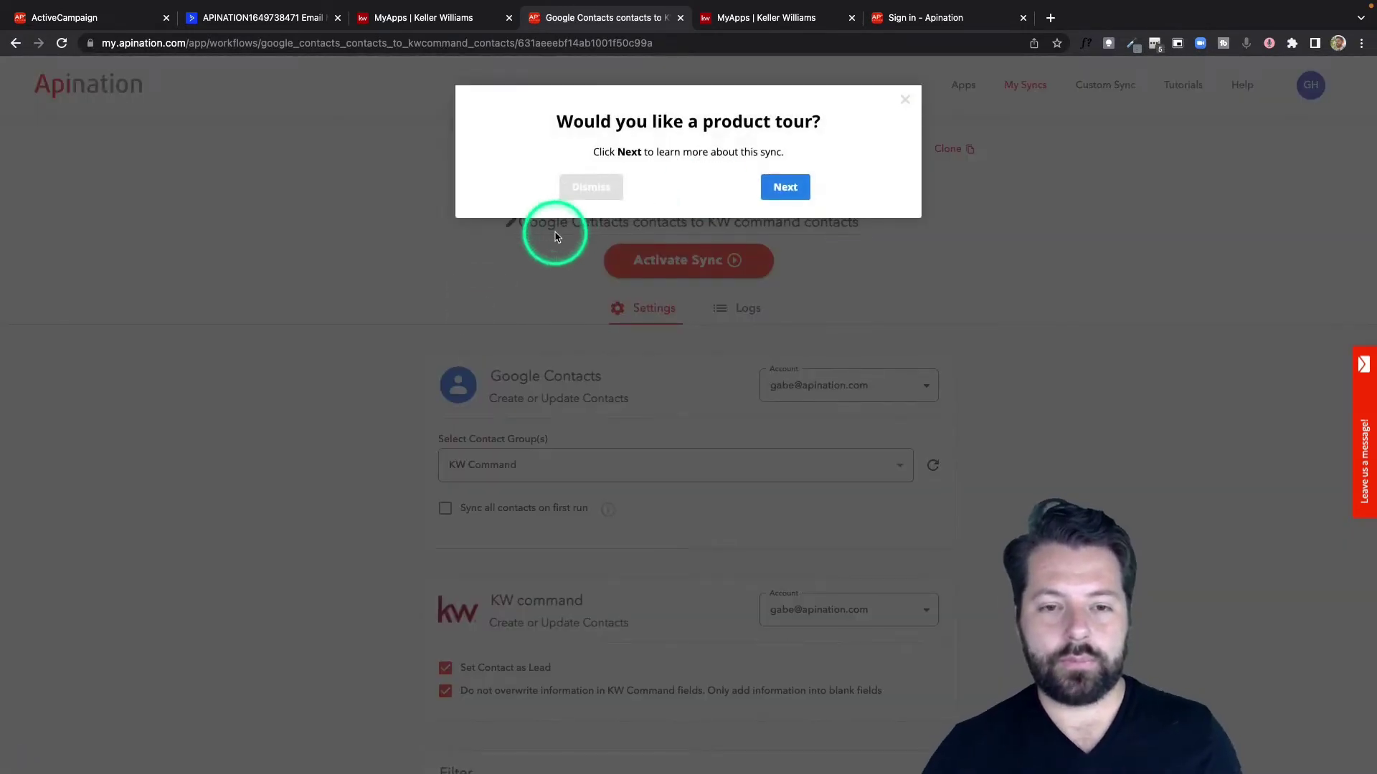
{"action": "left_click", "coordinate": [587, 187]}
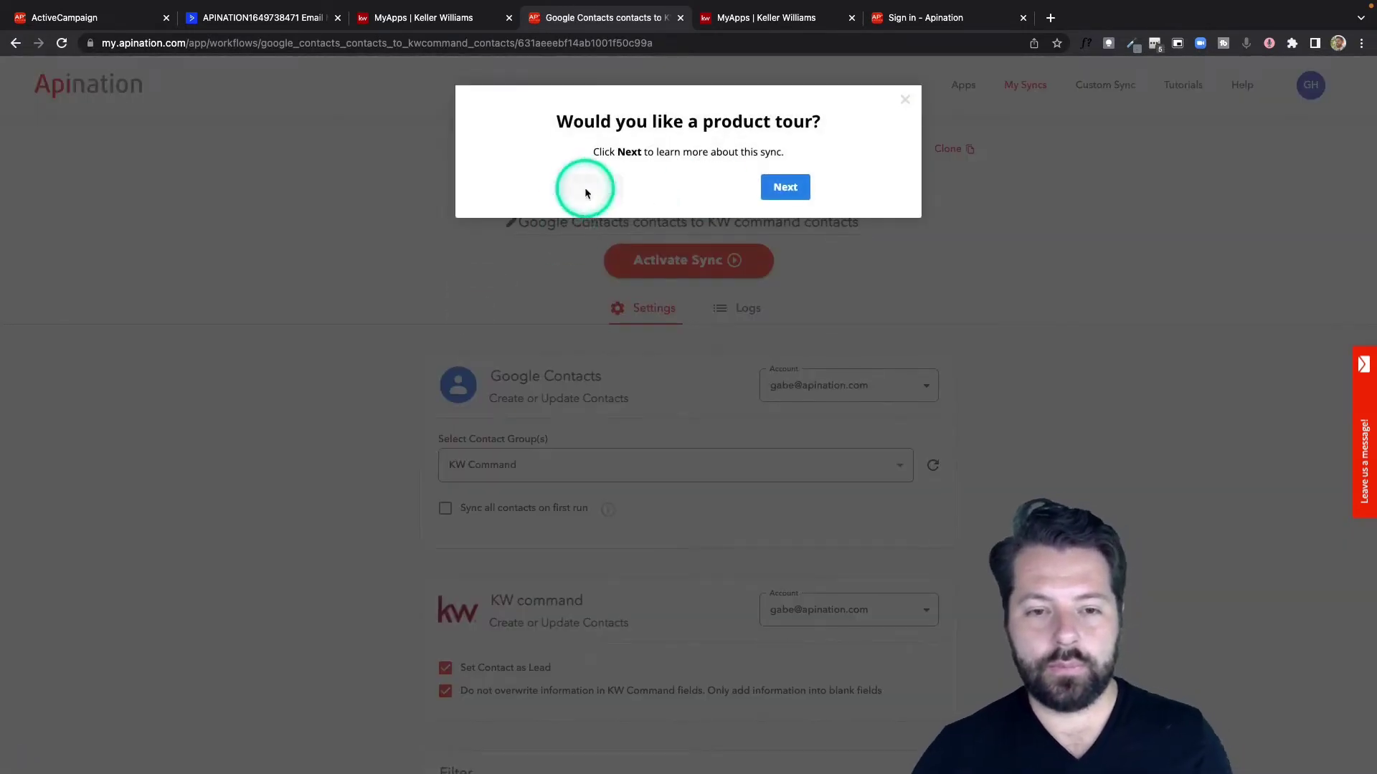
{"action": "scroll", "coordinate": [461, 301], "scroll_direction": "down", "scroll_amount": 3}
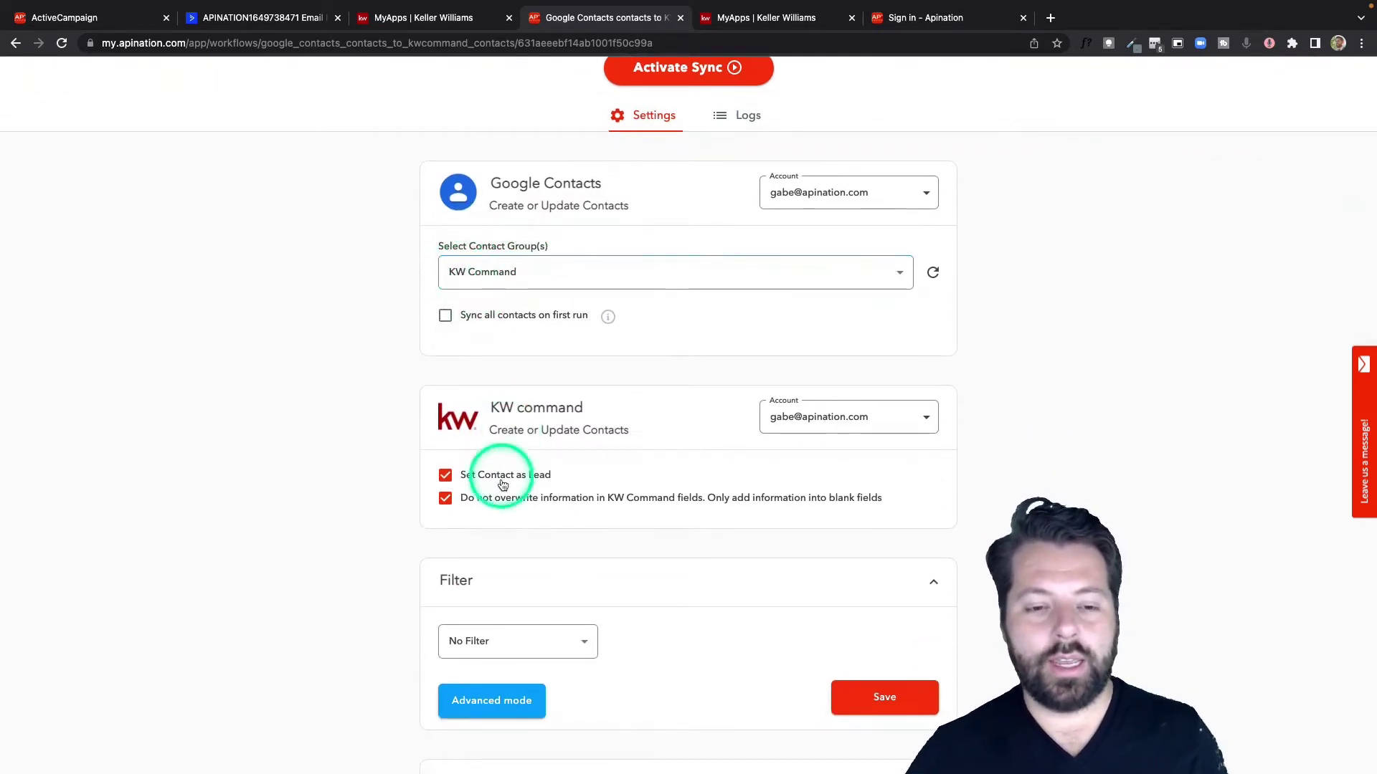
{"action": "scroll", "coordinate": [511, 447], "scroll_direction": "down", "scroll_amount": 1}
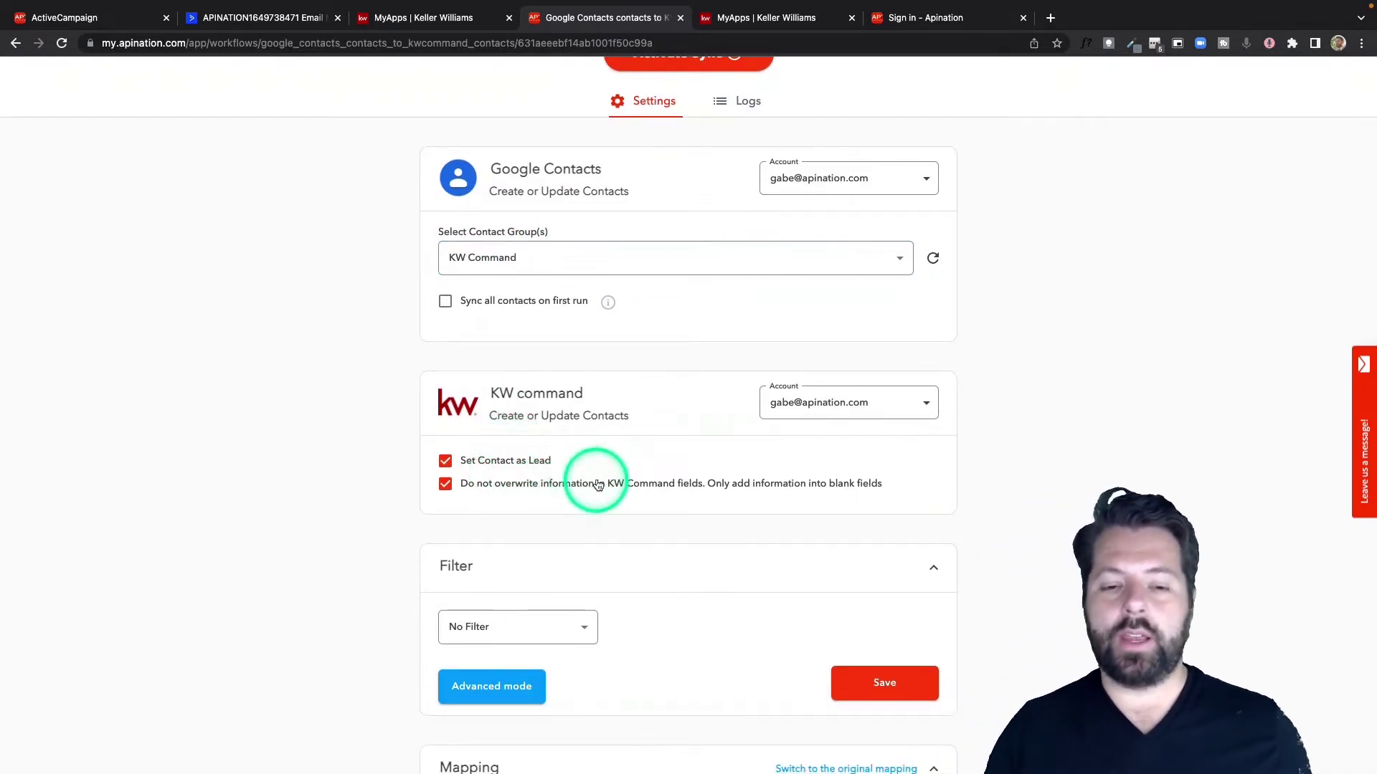
- Set the Google Contacts to KW command sync's filter to contacts whose Company contains "kw"
{"action": "scroll", "coordinate": [595, 484], "scroll_direction": "down", "scroll_amount": 3}
{"action": "scroll", "coordinate": [596, 495], "scroll_direction": "down", "scroll_amount": 1}
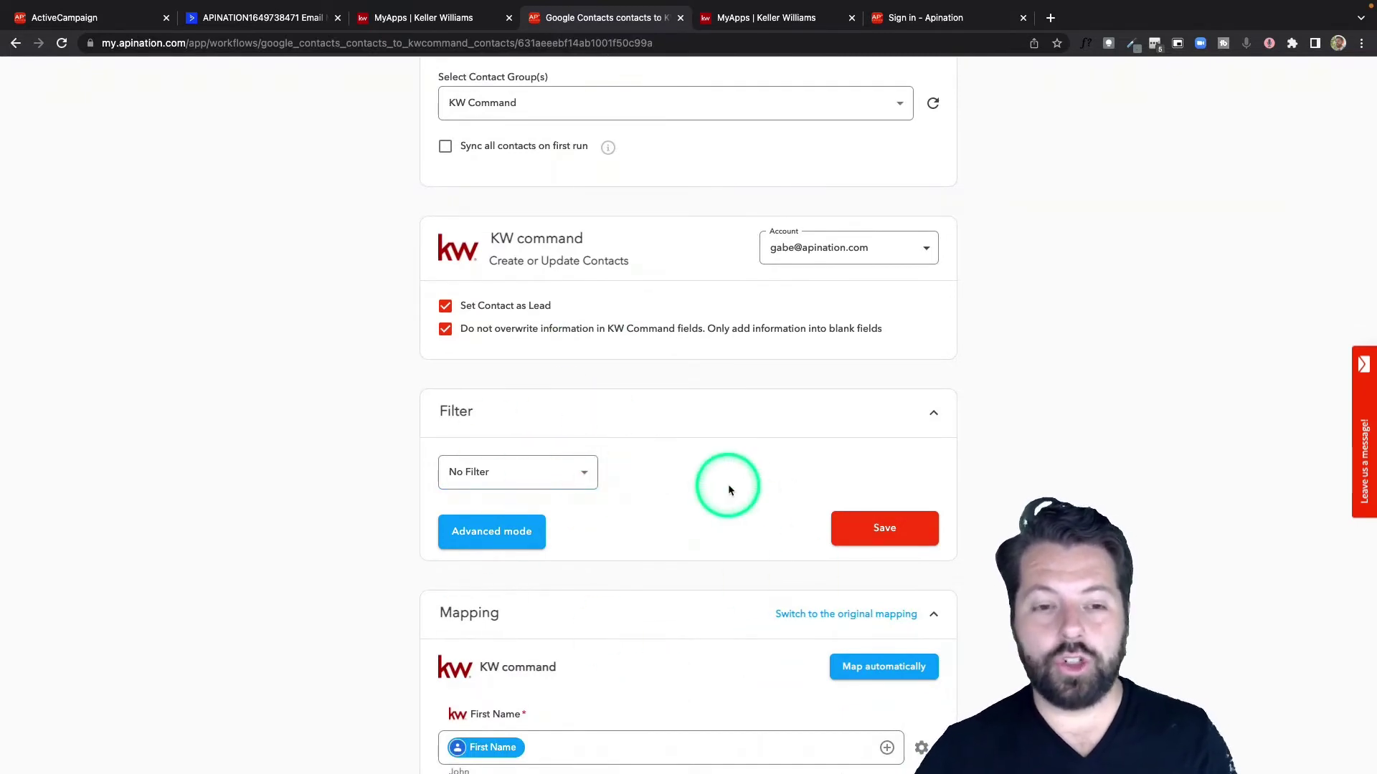
{"action": "scroll", "coordinate": [728, 487], "scroll_direction": "up", "scroll_amount": 3}
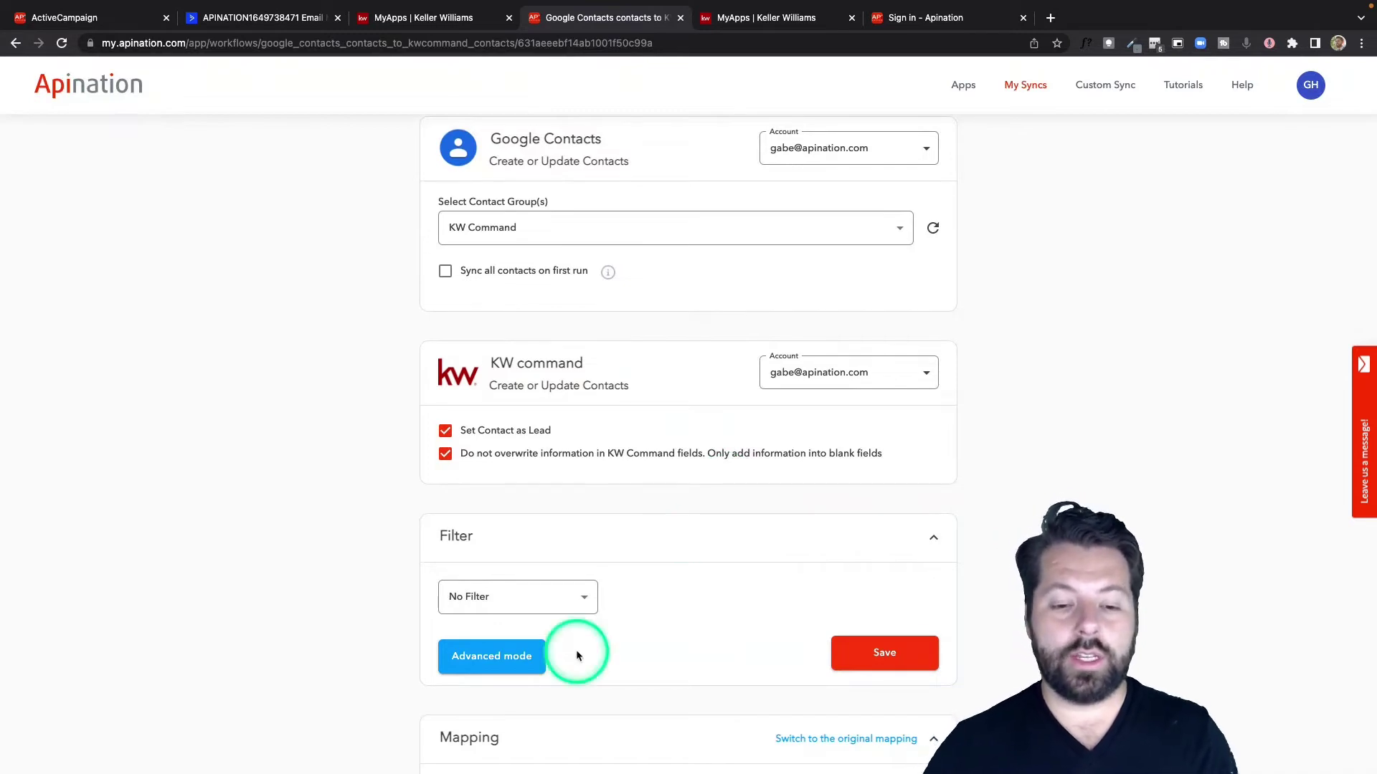
{"action": "left_click", "coordinate": [586, 601]}
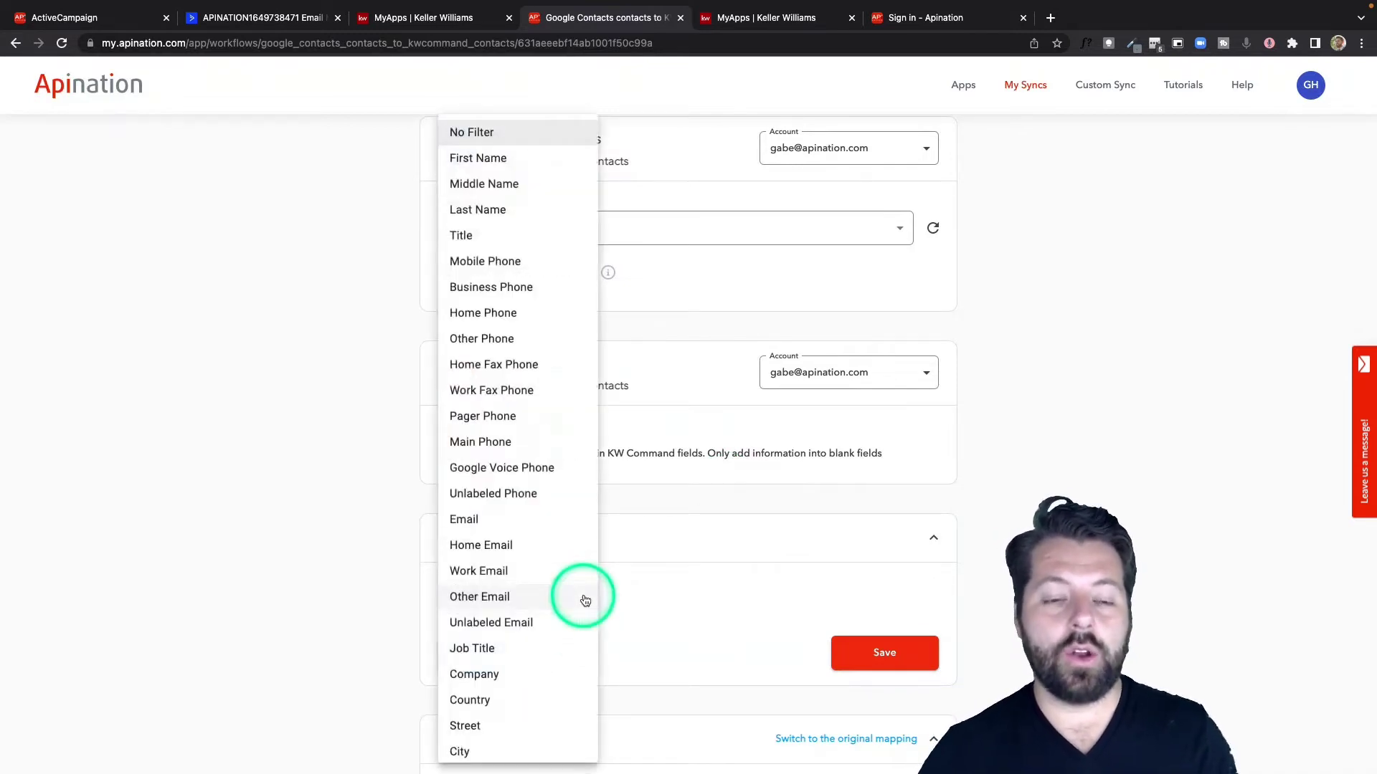
{"action": "left_click", "coordinate": [484, 680]}
{"action": "left_click", "coordinate": [663, 583]}
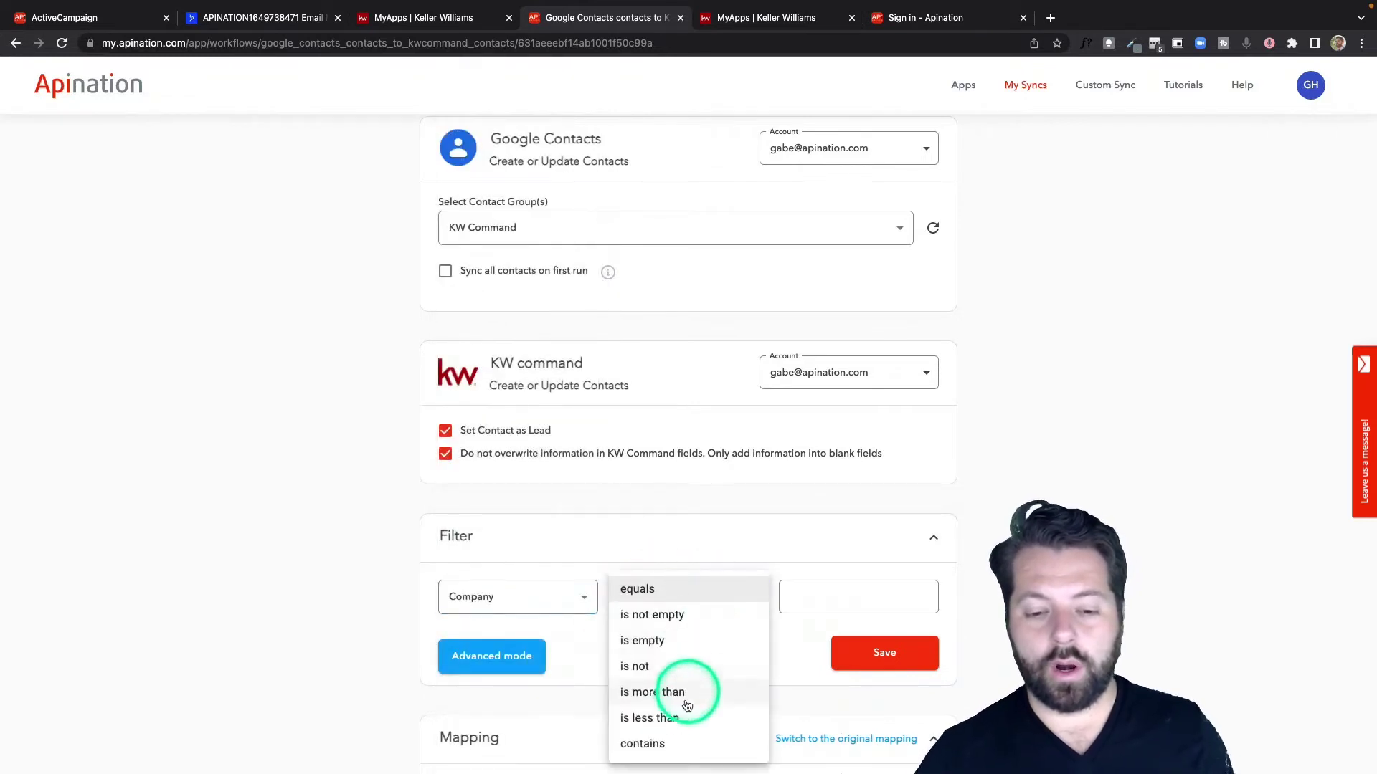
{"action": "left_click", "coordinate": [668, 743]}
{"action": "left_click", "coordinate": [840, 591]}
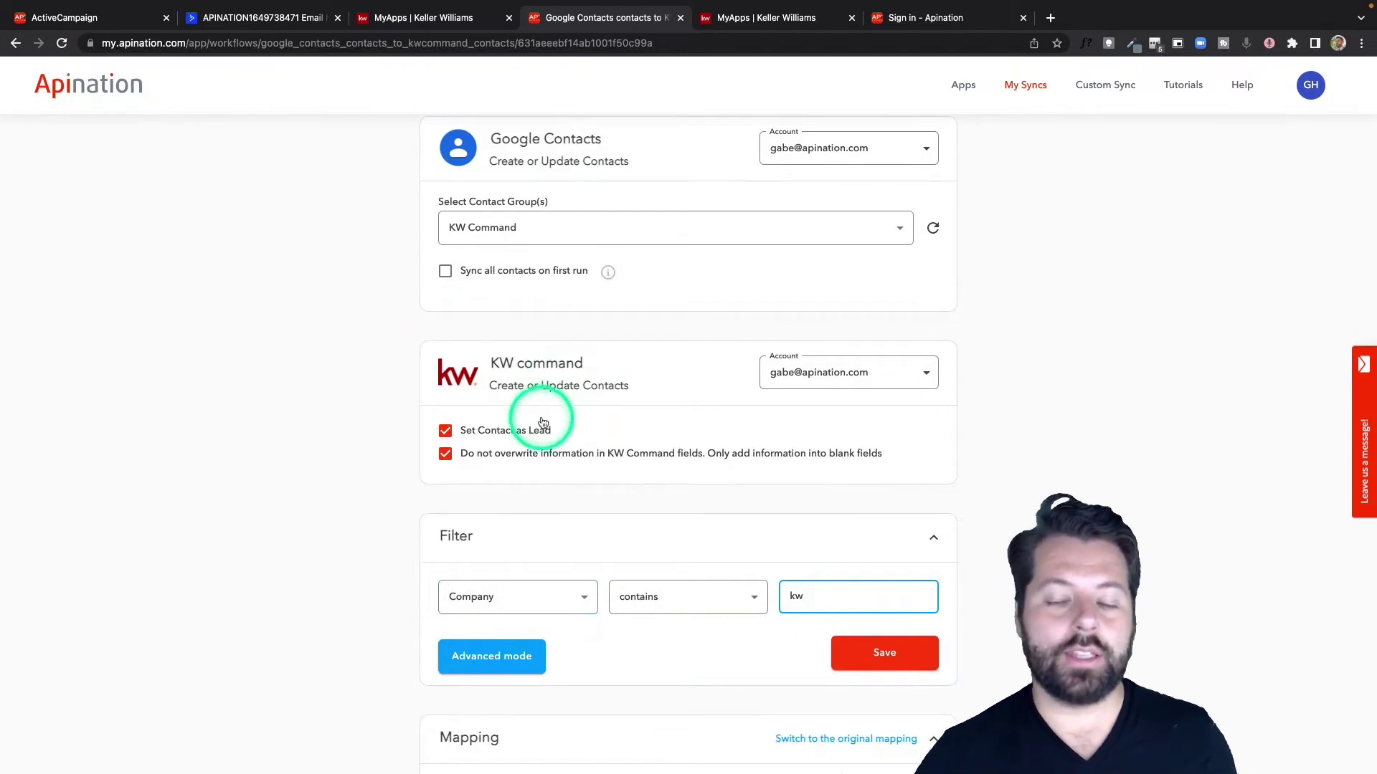
- Reset the contact filter to No Filter and collapse the Filter section
{"action": "left_click", "coordinate": [570, 601]}
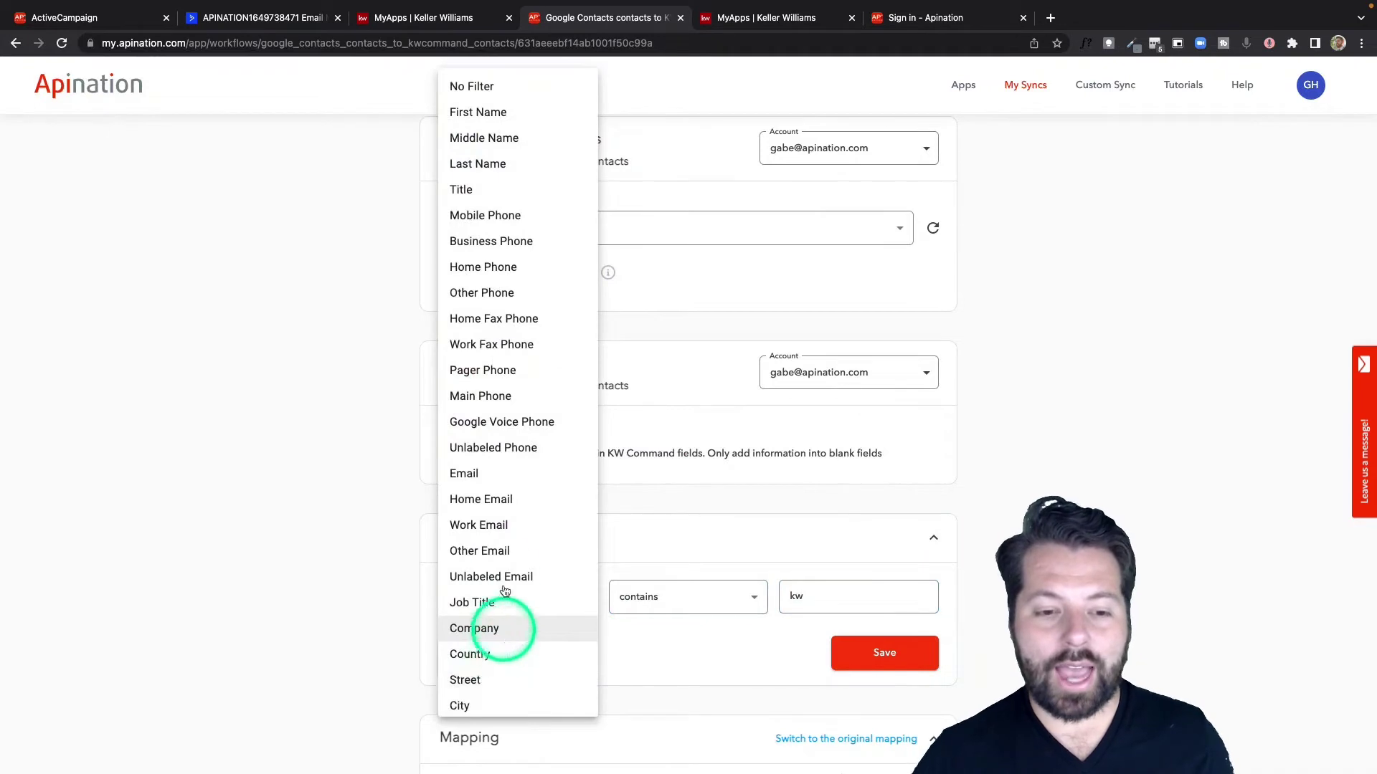
{"action": "left_click", "coordinate": [522, 87]}
{"action": "left_click", "coordinate": [661, 539]}
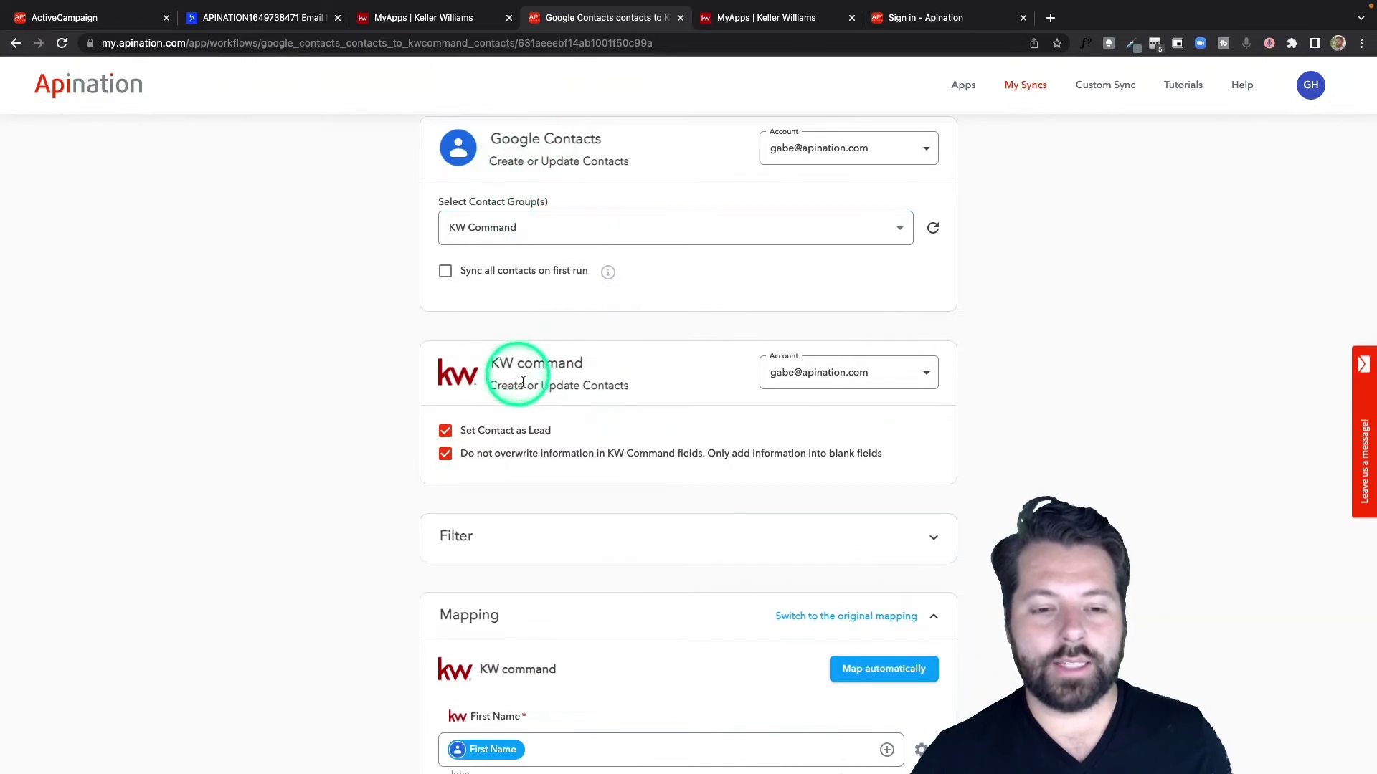
- Map the KW command Description field to Google's Job Title field, preceded by the label "Job Title:"
{"action": "scroll", "coordinate": [586, 540], "scroll_direction": "down", "scroll_amount": 3}
{"action": "scroll", "coordinate": [588, 544], "scroll_direction": "down", "scroll_amount": 3}
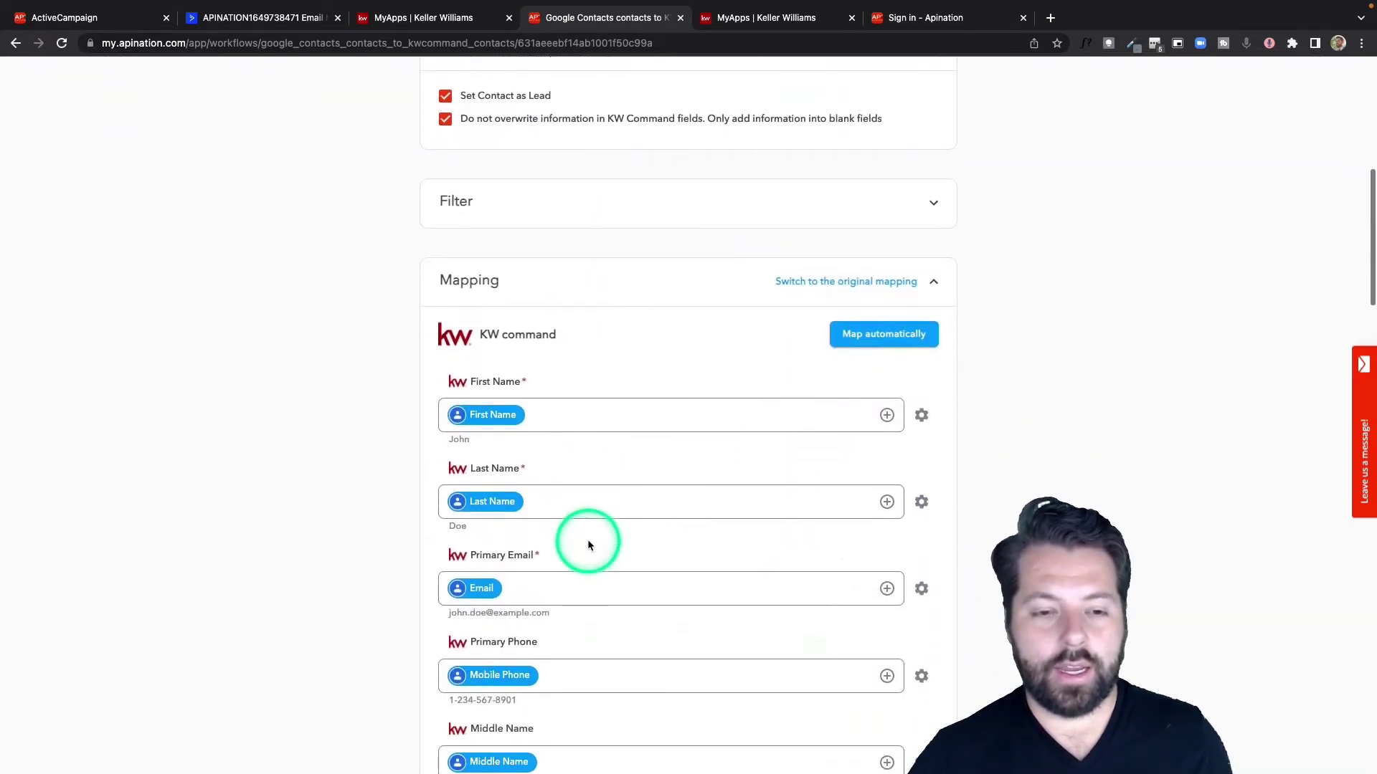
{"action": "scroll", "coordinate": [588, 541], "scroll_direction": "down", "scroll_amount": 1}
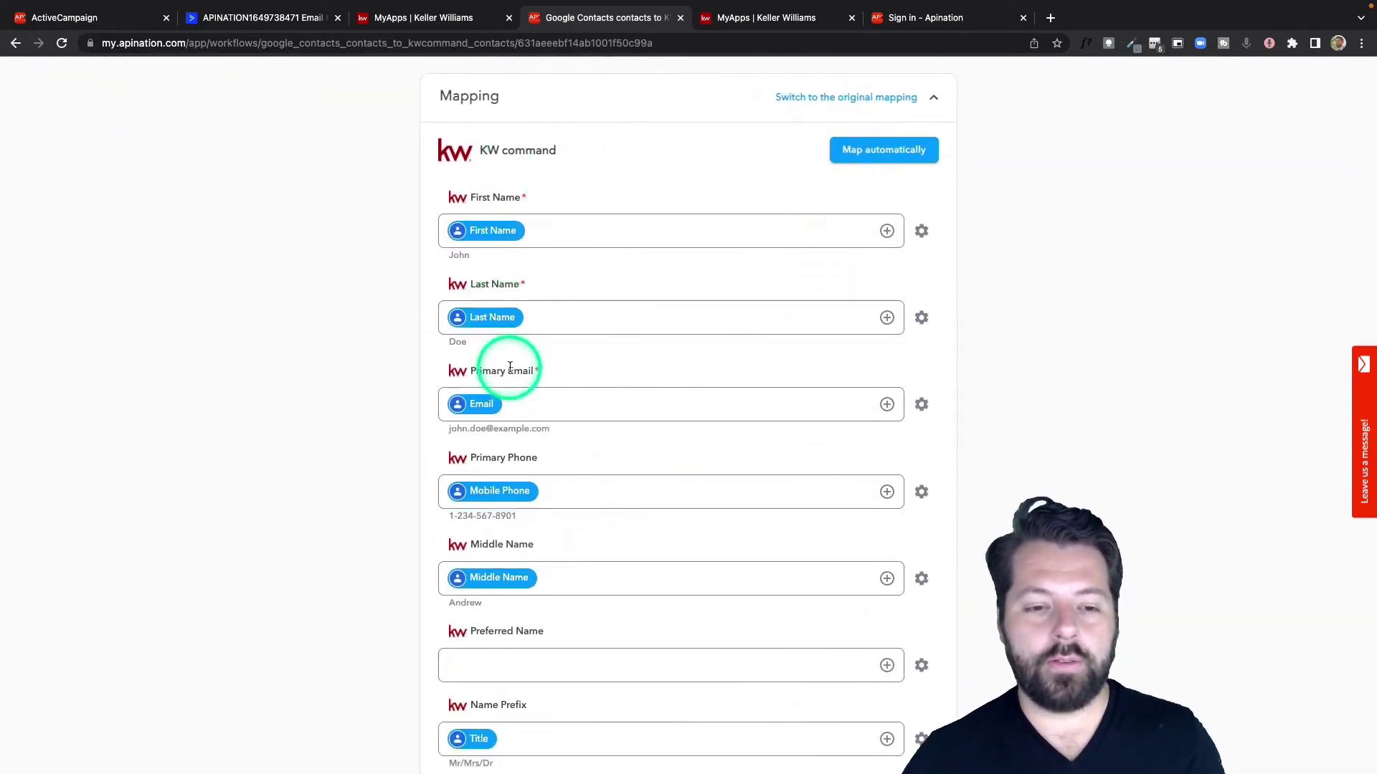
{"action": "scroll", "coordinate": [533, 537], "scroll_direction": "down", "scroll_amount": 6}
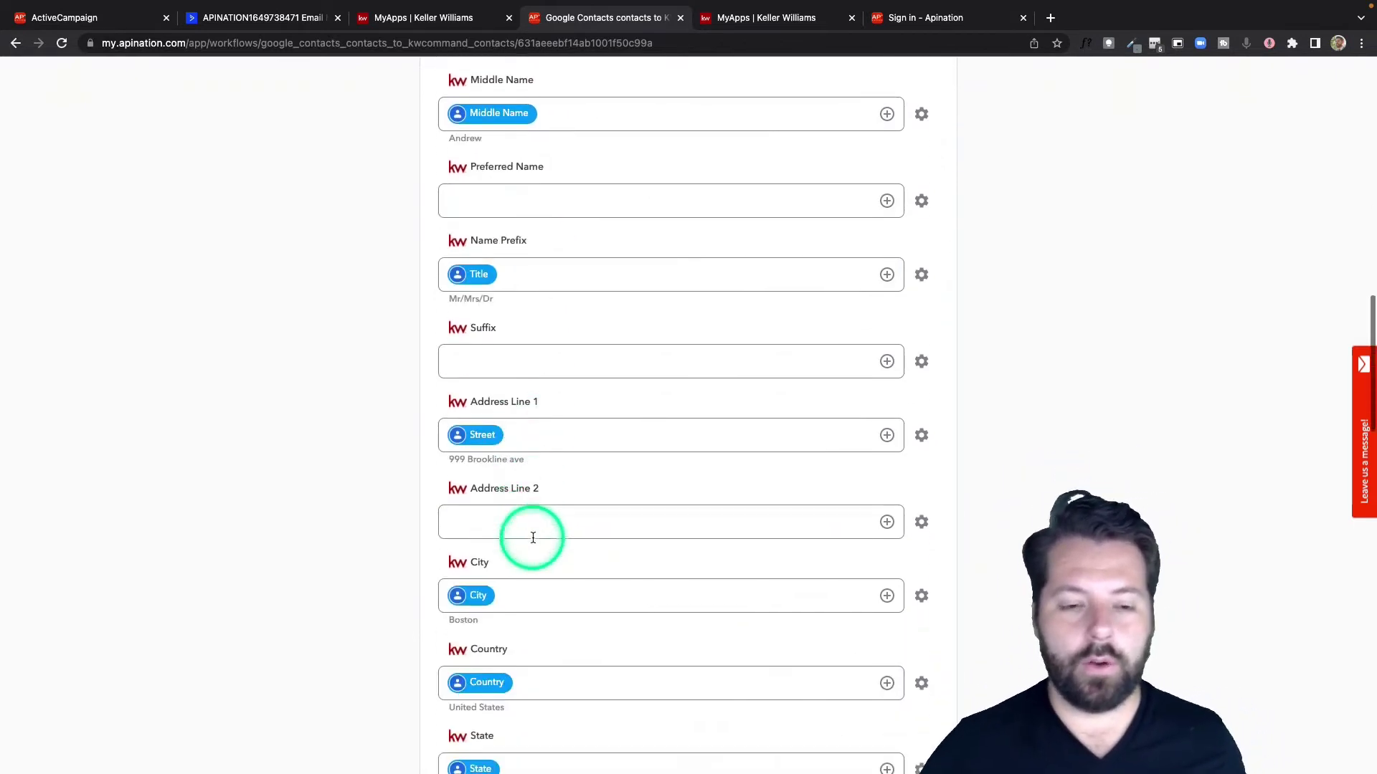
{"action": "scroll", "coordinate": [533, 540], "scroll_direction": "down", "scroll_amount": 8}
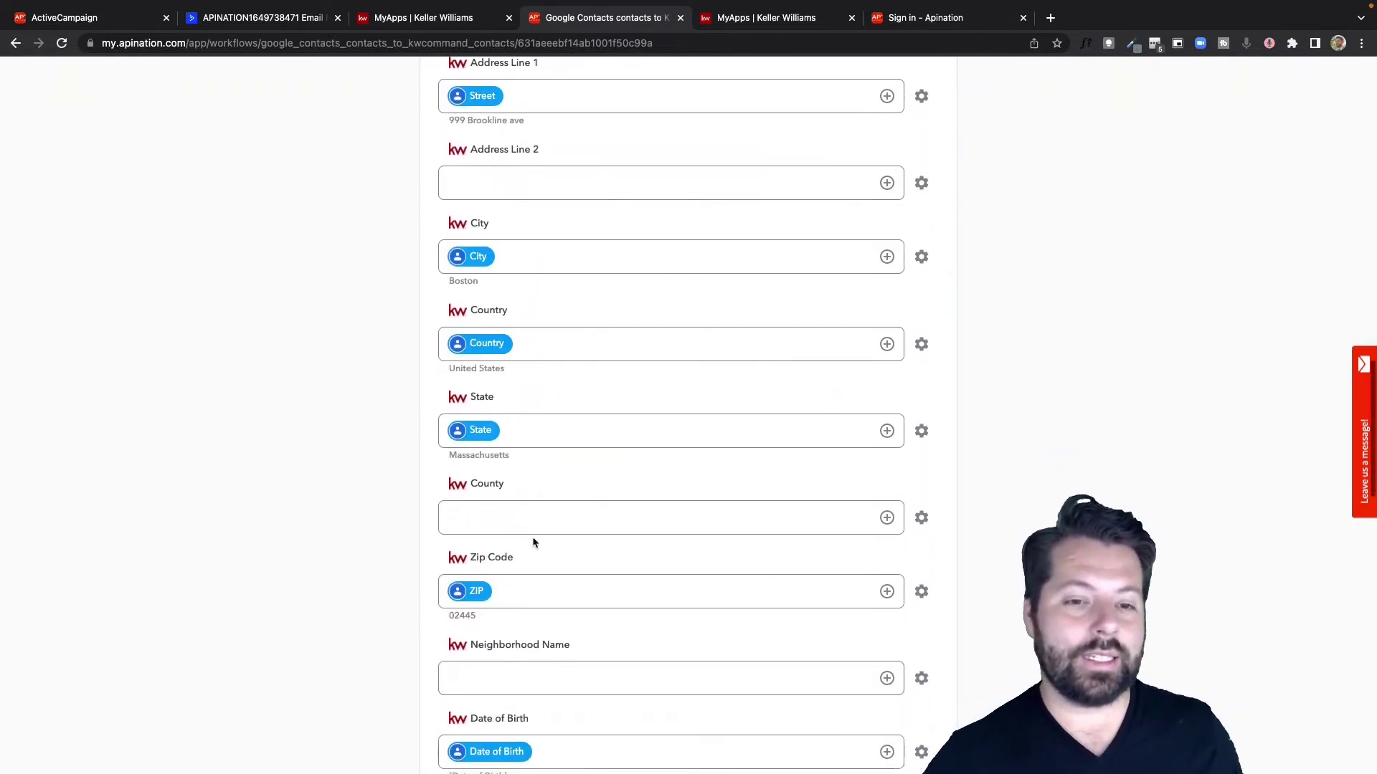
{"action": "left_click", "coordinate": [489, 488]}
{"action": "scroll", "coordinate": [489, 487], "scroll_direction": "down", "scroll_amount": 1}
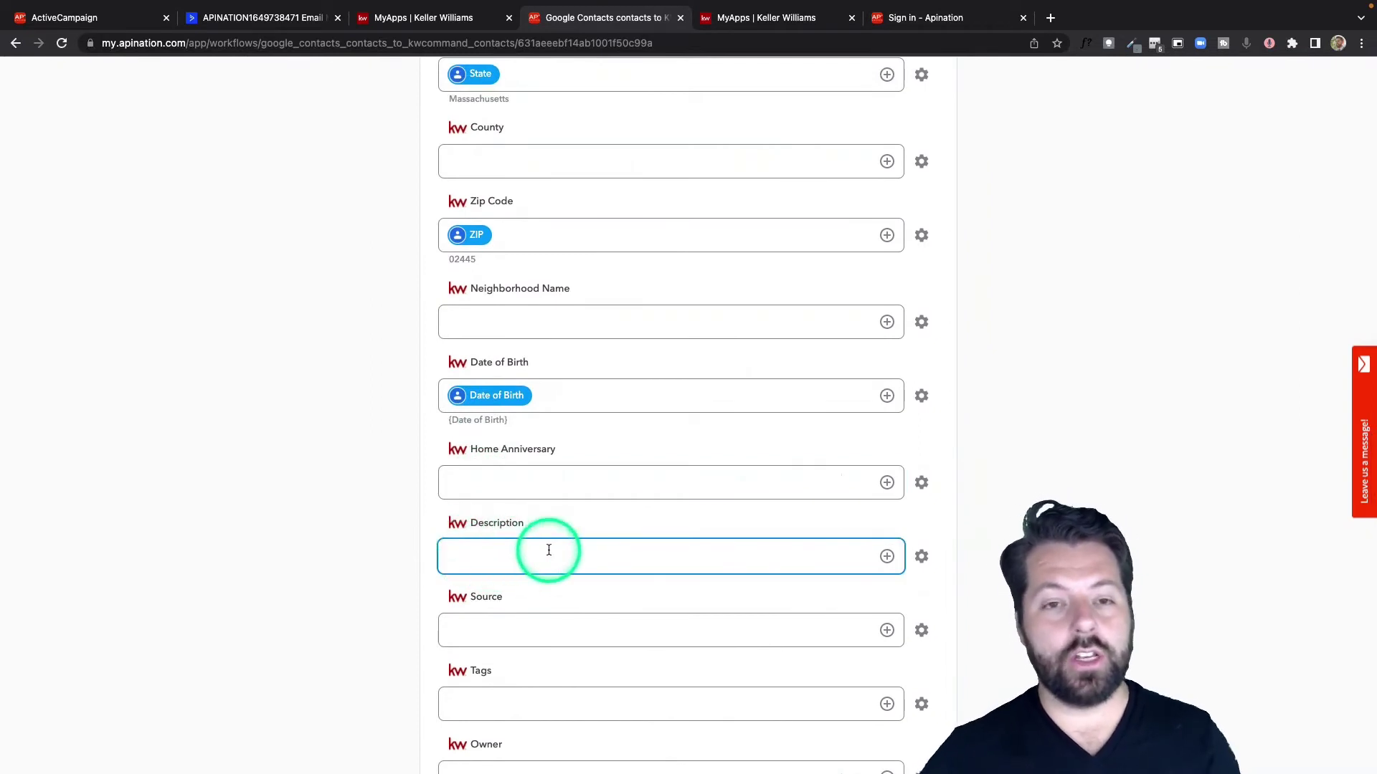
{"action": "left_click", "coordinate": [889, 559]}
{"action": "scroll", "coordinate": [369, 676], "scroll_direction": "down", "scroll_amount": 4}
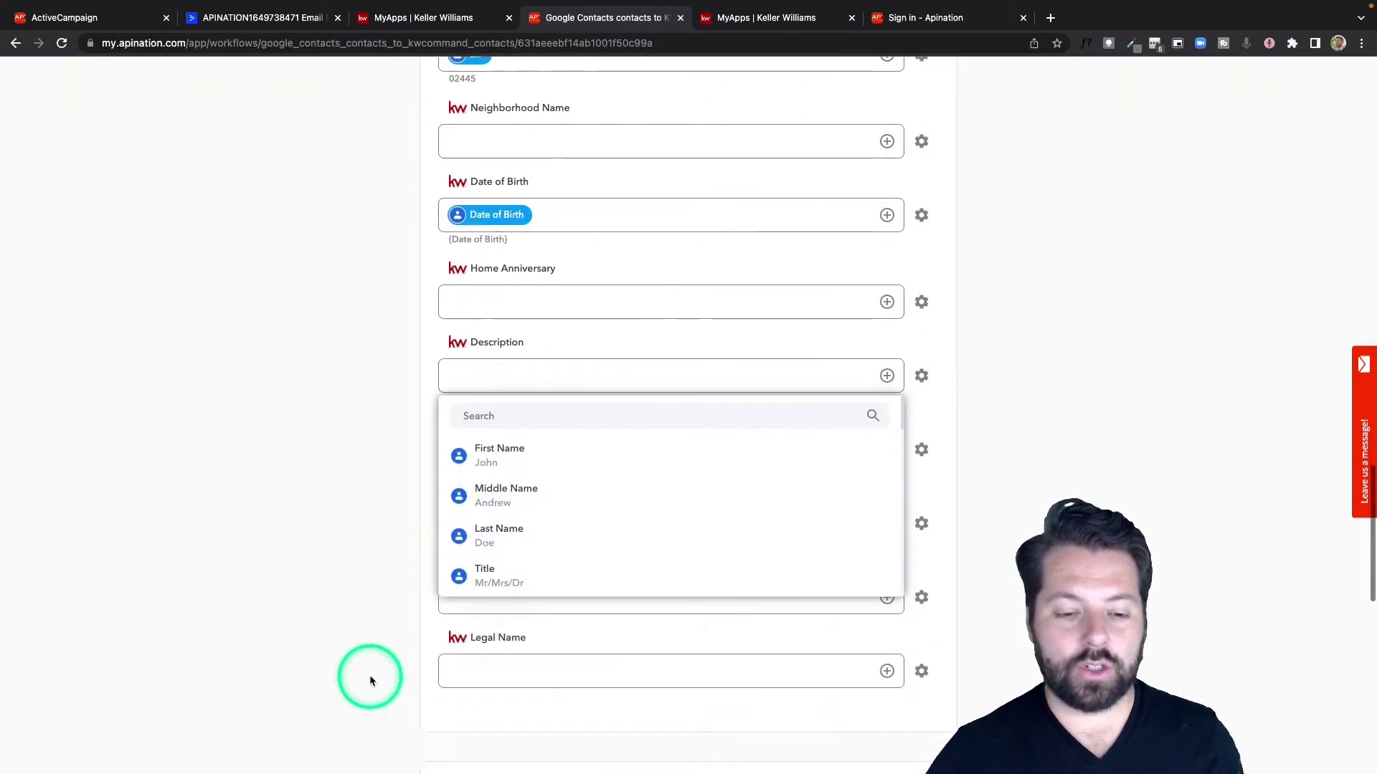
{"action": "scroll", "coordinate": [500, 556], "scroll_direction": "down", "scroll_amount": 10}
{"action": "scroll", "coordinate": [500, 557], "scroll_direction": "down", "scroll_amount": 1}
{"action": "left_click", "coordinate": [500, 557]}
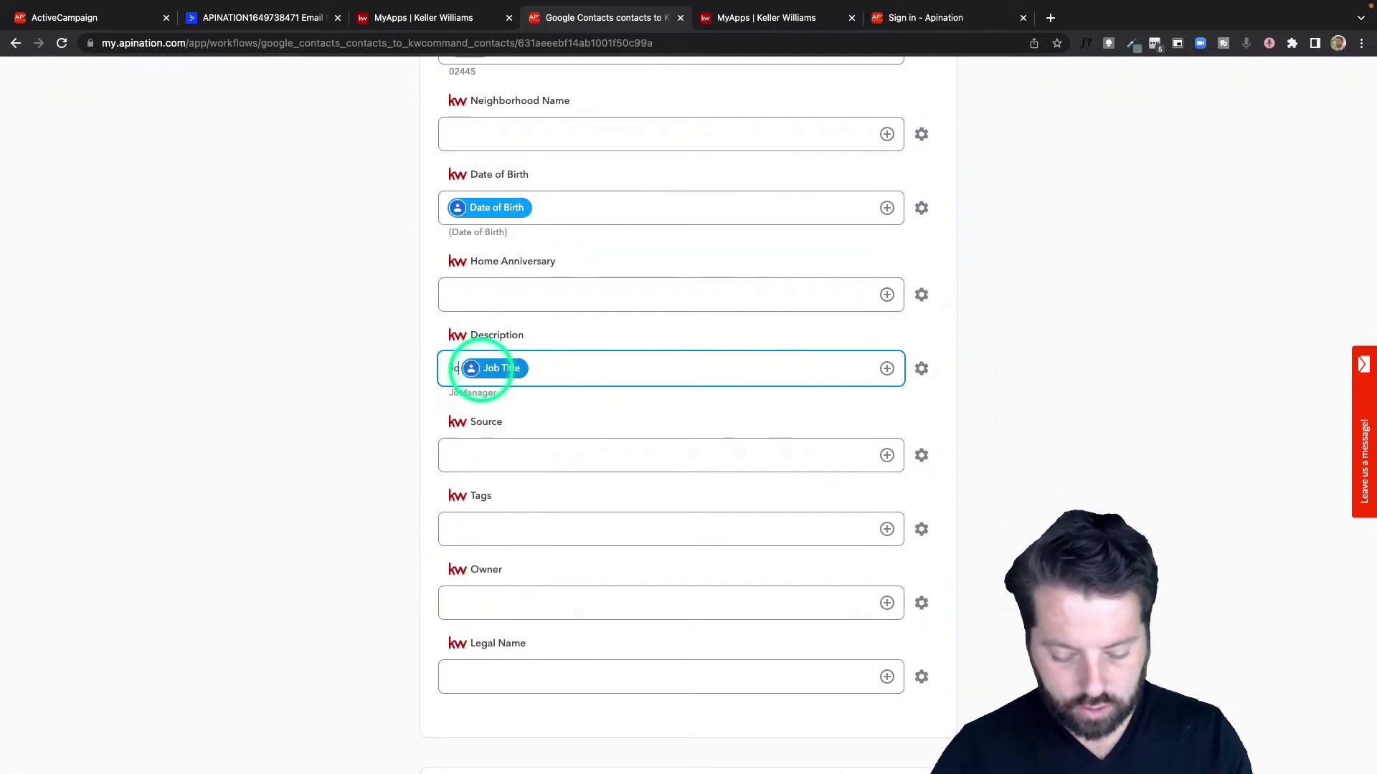
{"action": "scroll", "coordinate": [482, 368], "scroll_direction": "up", "scroll_amount": 1}
{"action": "type", "text": ":"}
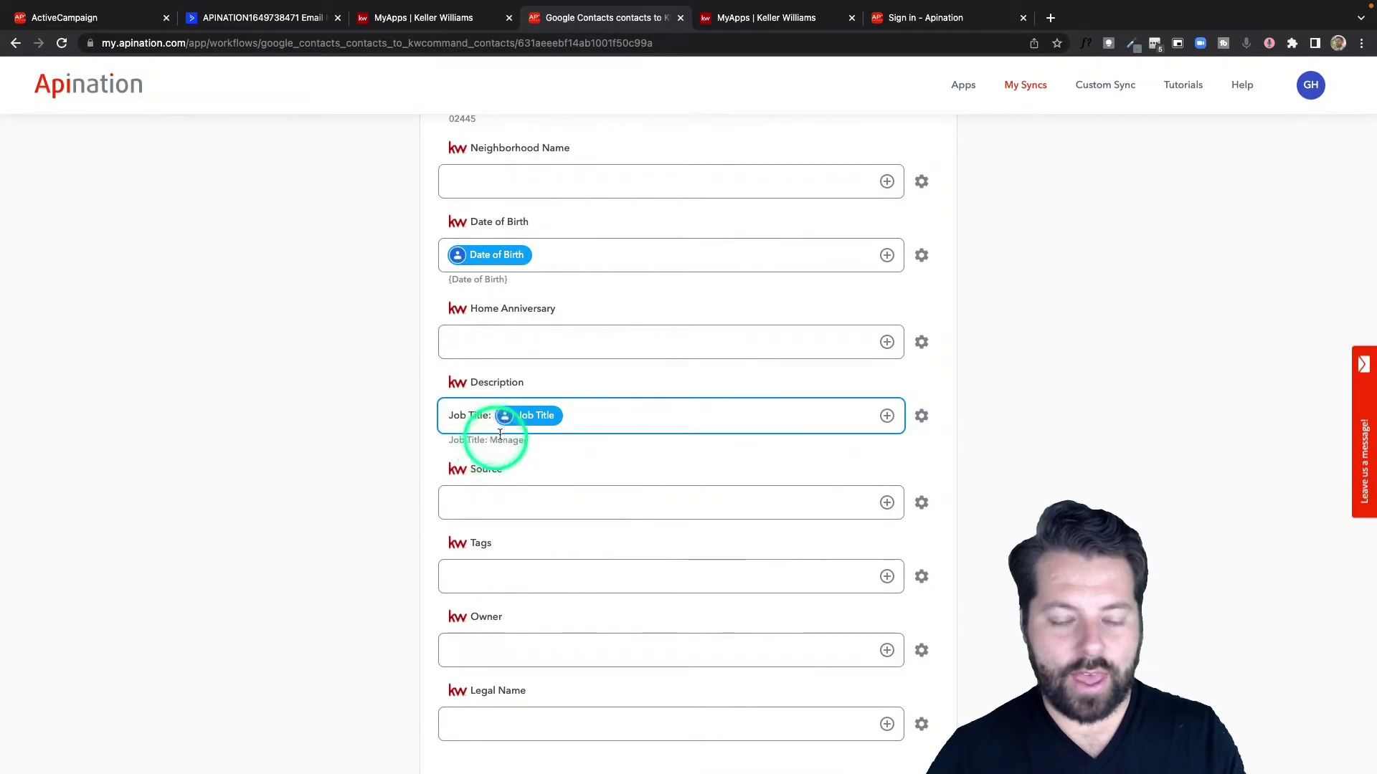
- Add a second line to the Description mapping with the label "Notes:" followed by Google's Notes field
{"action": "left_click", "coordinate": [590, 409]}
{"action": "key", "text": "Return"}
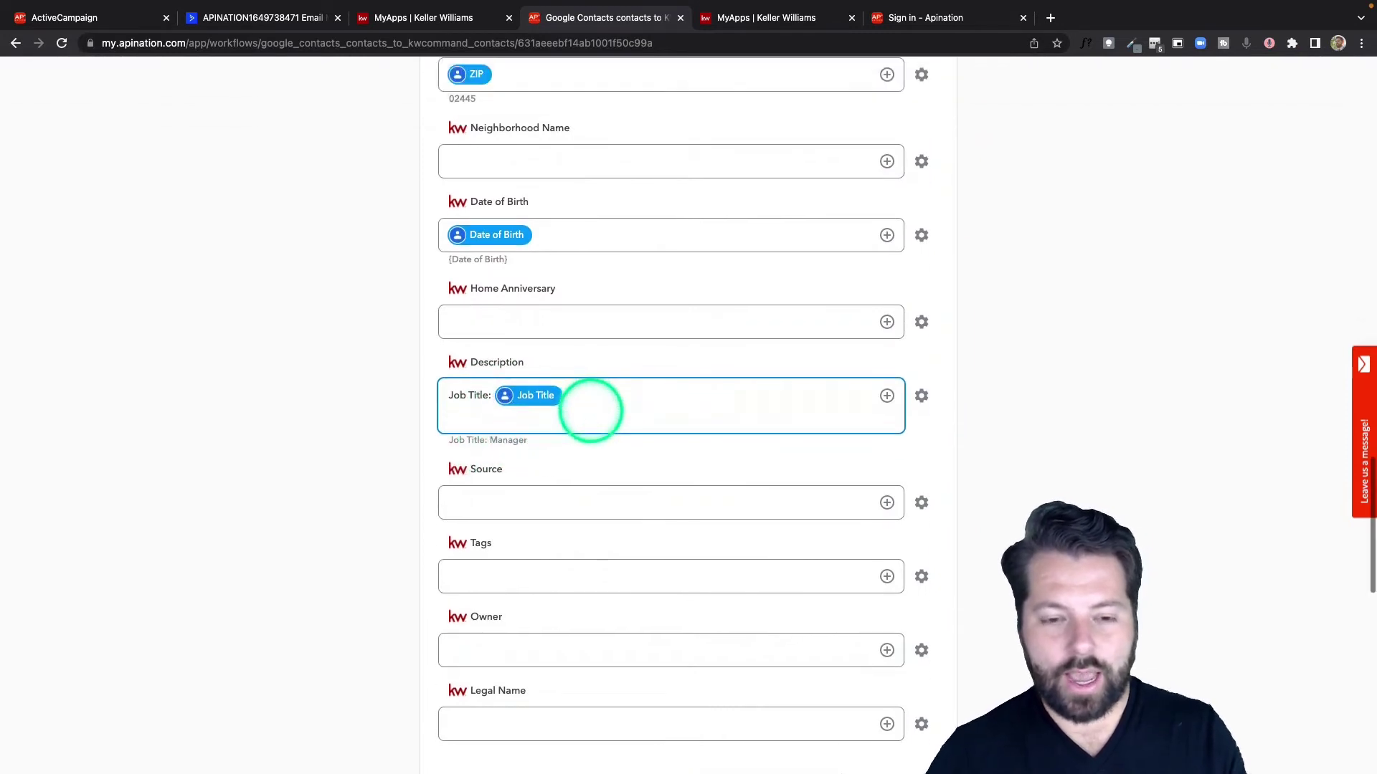
{"action": "left_click", "coordinate": [887, 396]}
{"action": "scroll", "coordinate": [644, 563], "scroll_direction": "down", "scroll_amount": 5}
{"action": "scroll", "coordinate": [644, 563], "scroll_direction": "down", "scroll_amount": 5}
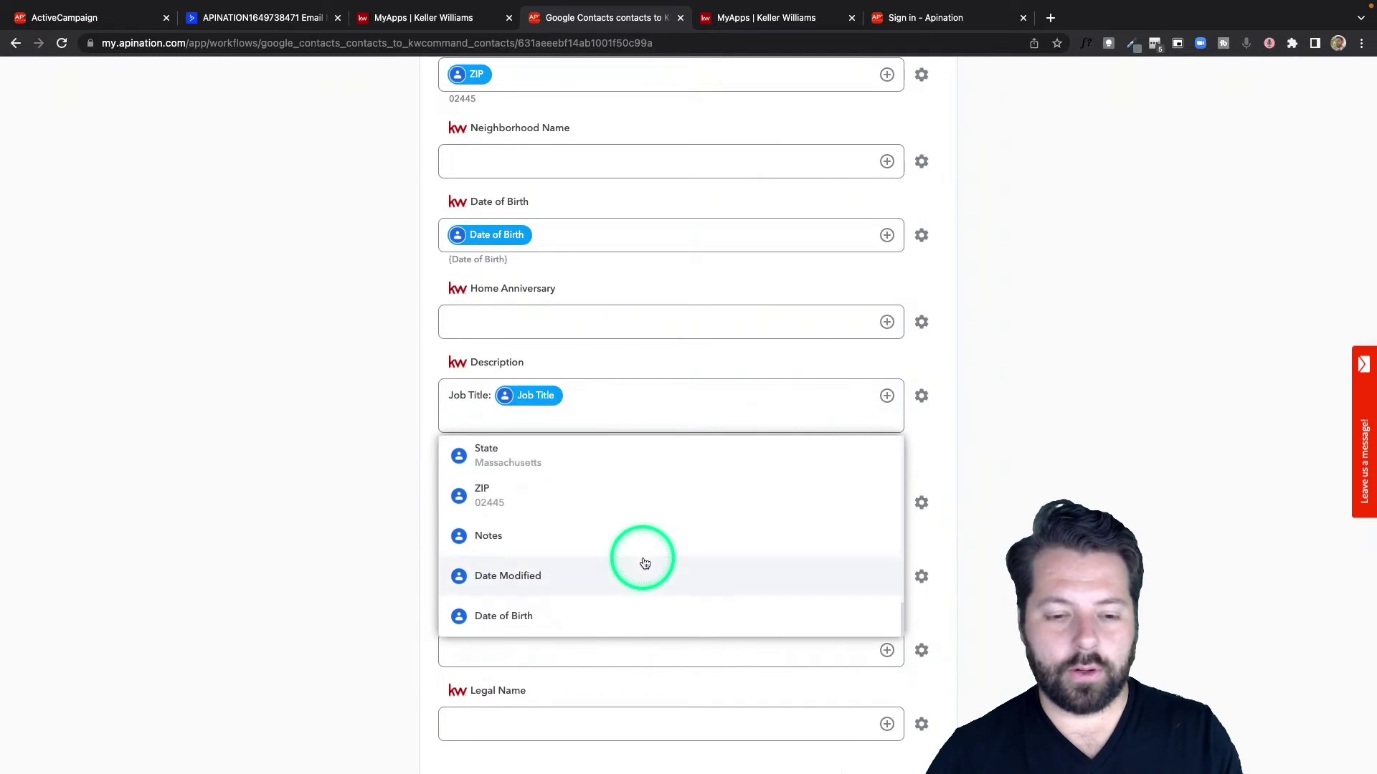
{"action": "left_click", "coordinate": [565, 534]}
{"action": "left_click", "coordinate": [454, 425]}
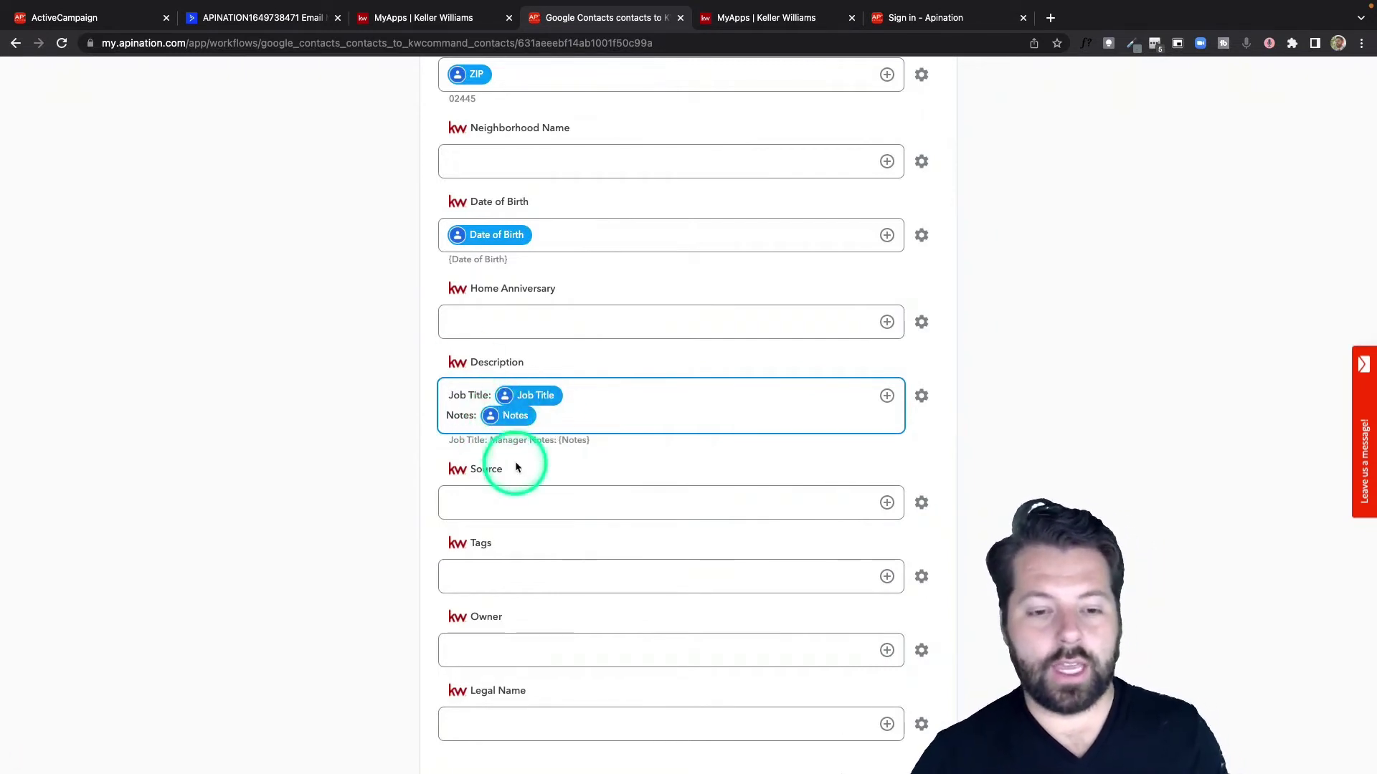
- Activate the Google Contacts to KW command sync and return to the list of syncs
{"action": "scroll", "coordinate": [440, 629], "scroll_direction": "up", "scroll_amount": 15}
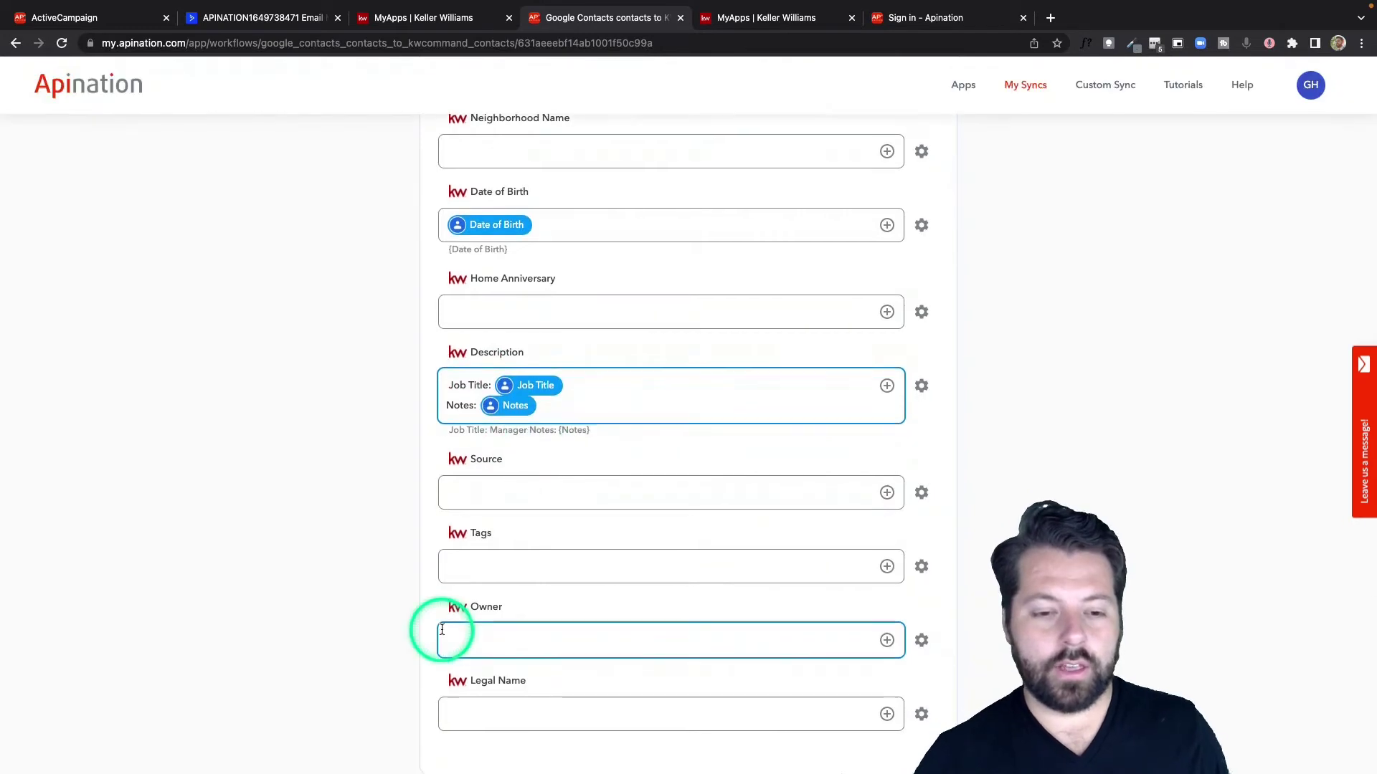
{"action": "scroll", "coordinate": [442, 630], "scroll_direction": "up", "scroll_amount": 7}
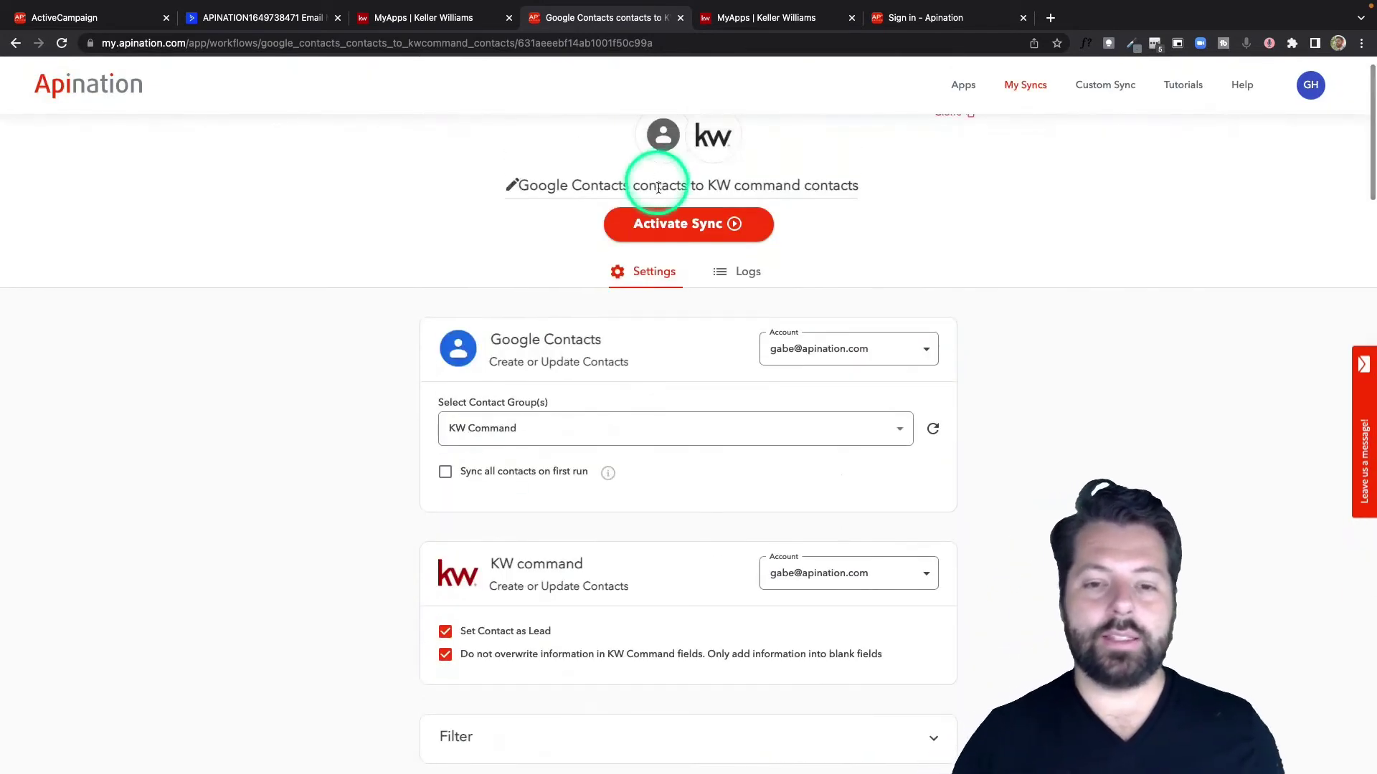
{"action": "left_click", "coordinate": [659, 223]}
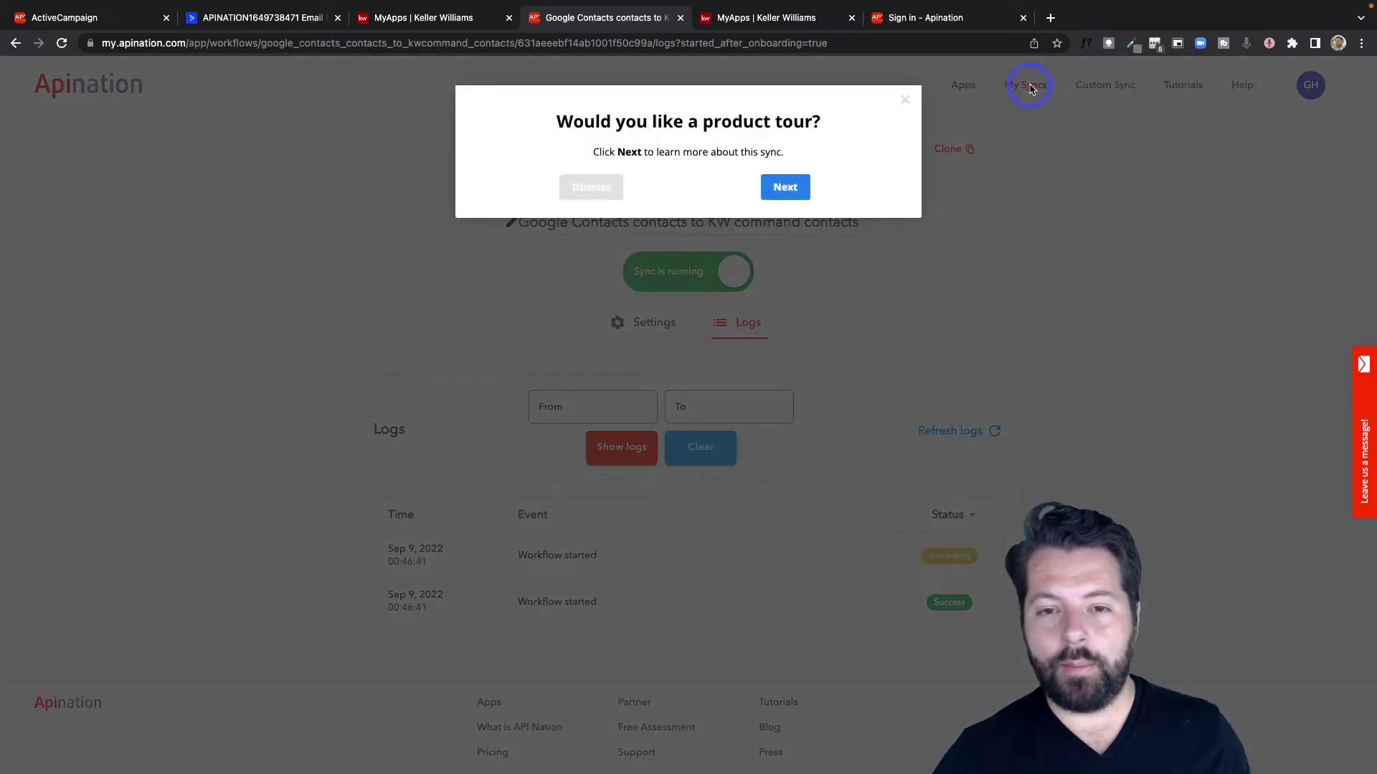
{"action": "left_click", "coordinate": [1029, 88]}
{"action": "left_click", "coordinate": [1030, 86]}
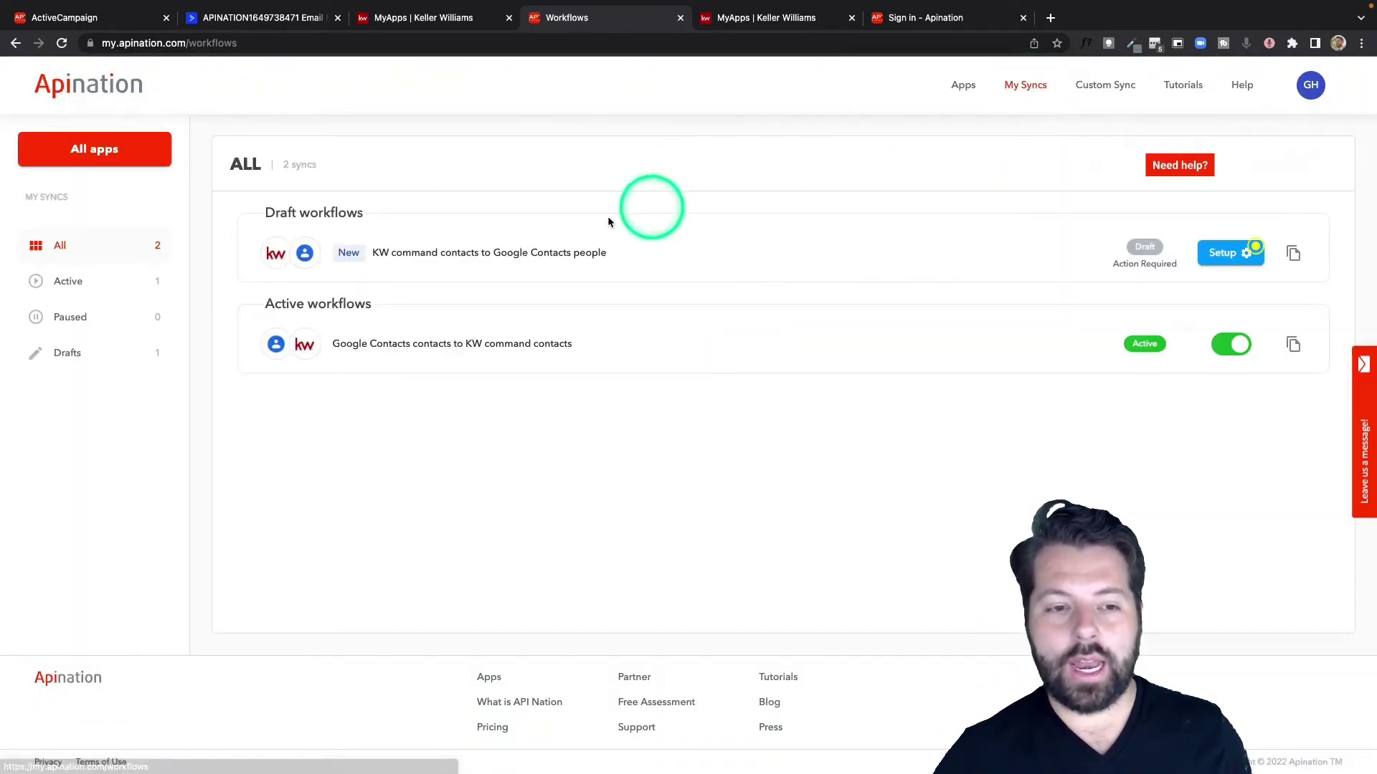
- Open the draft KW command contacts to Google Contacts people sync and enable syncing all contacts on first run
{"action": "left_click", "coordinate": [429, 260]}
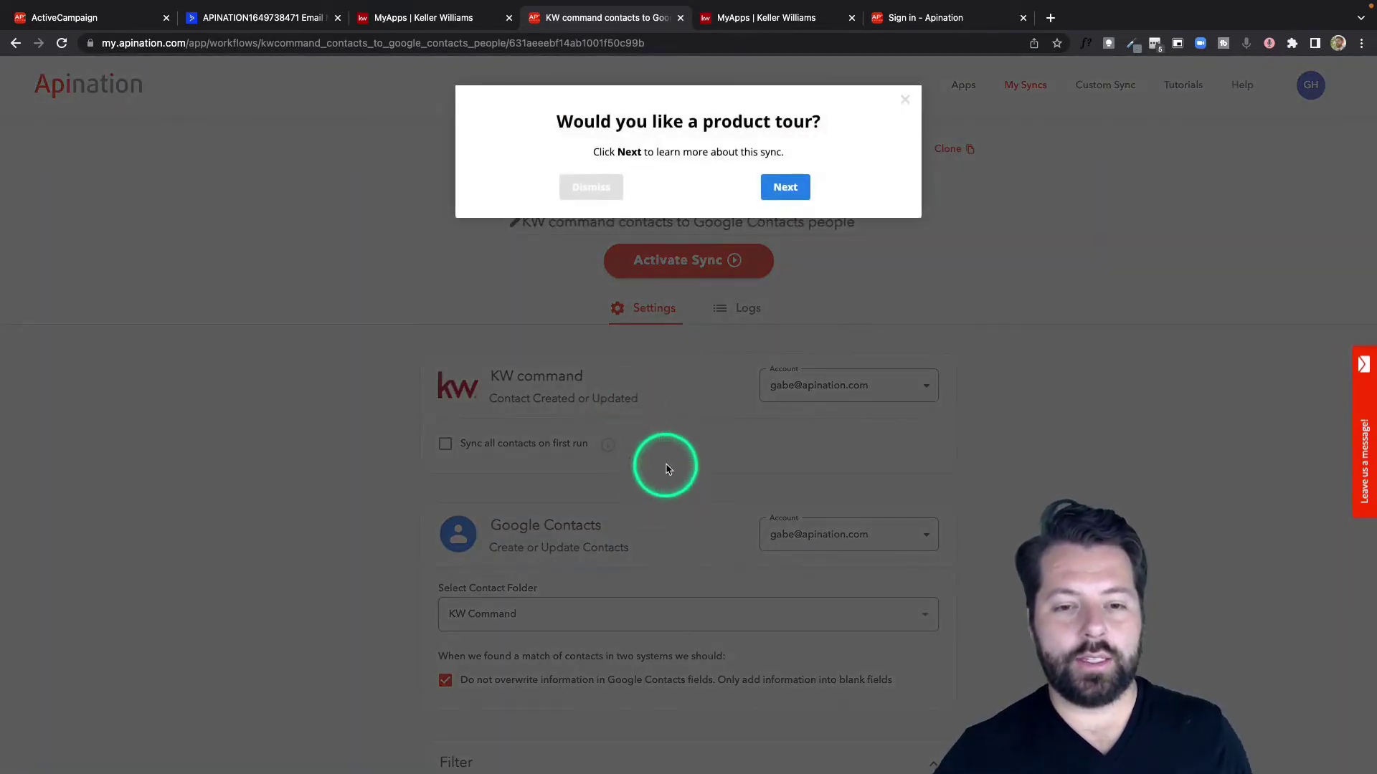
{"action": "left_click", "coordinate": [665, 464]}
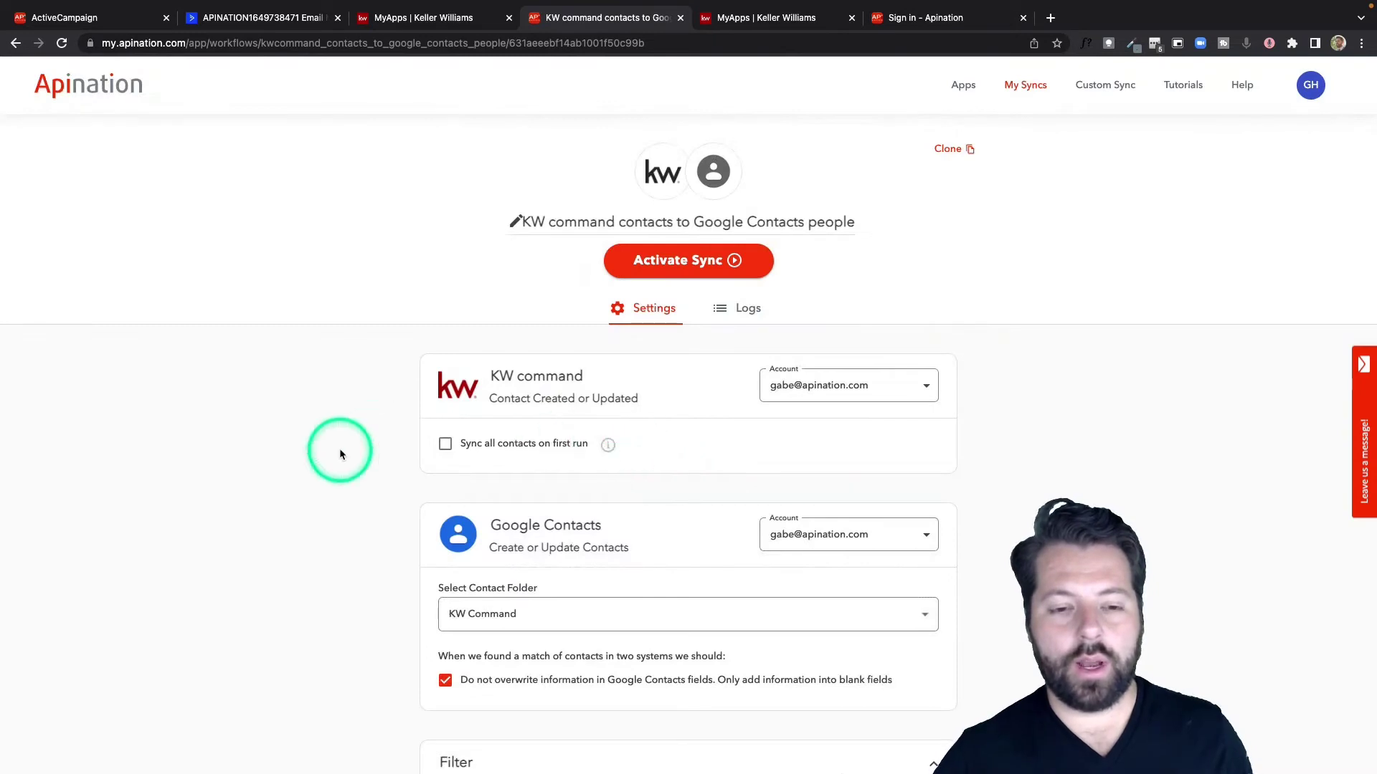
{"action": "scroll", "coordinate": [338, 451], "scroll_direction": "down", "scroll_amount": 3}
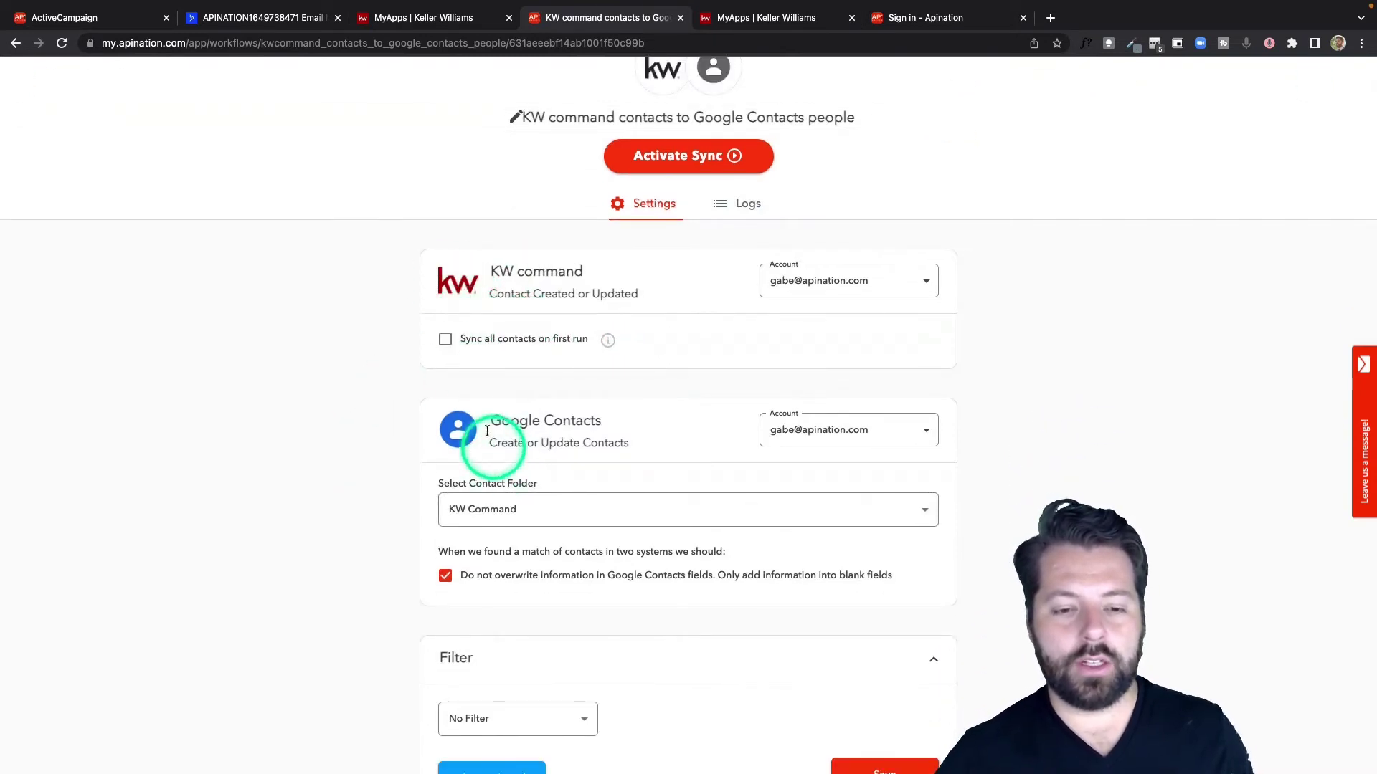
{"action": "left_click", "coordinate": [445, 340]}
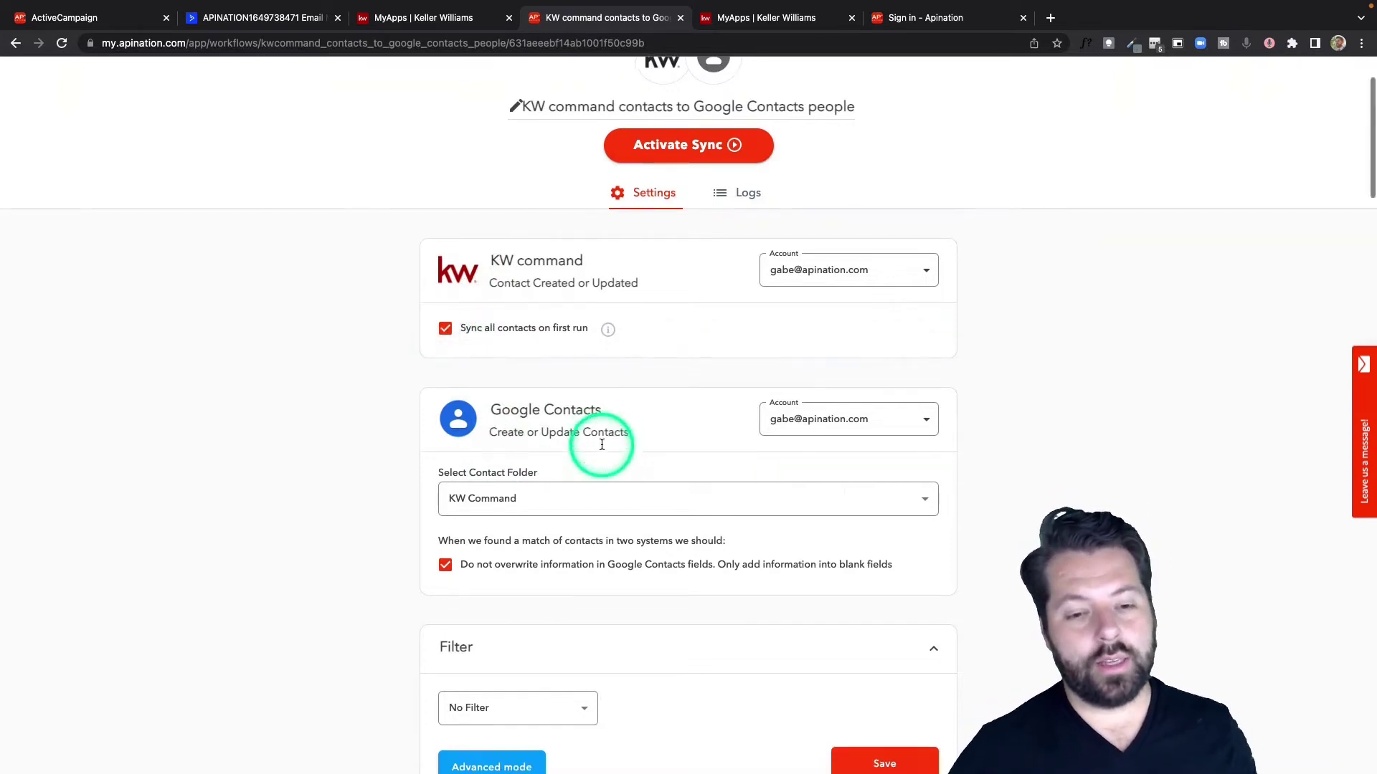
- Set the KW command to Google Contacts sync's filter to contacts whose Tags contain "phone"
{"action": "scroll", "coordinate": [599, 439], "scroll_direction": "down", "scroll_amount": 3}
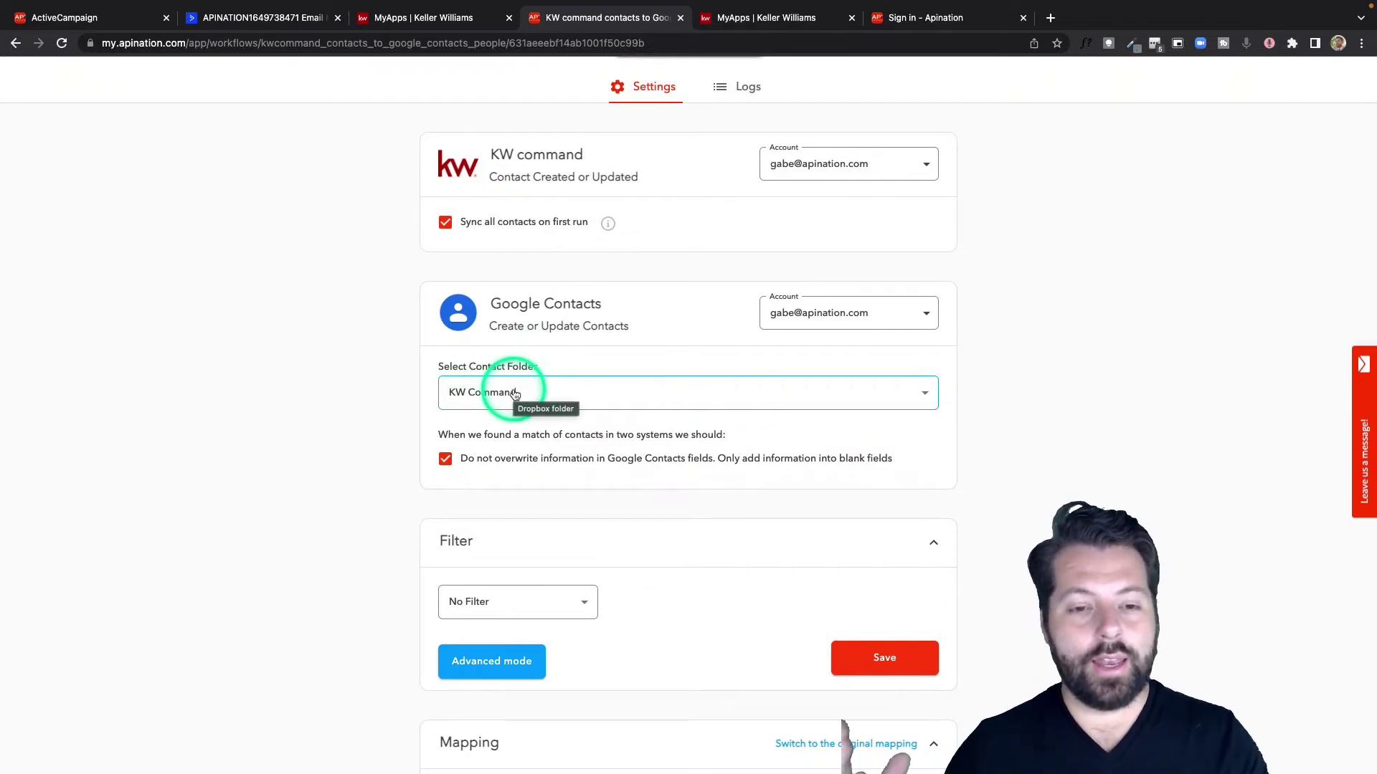
{"action": "scroll", "coordinate": [514, 395], "scroll_direction": "down", "scroll_amount": 3}
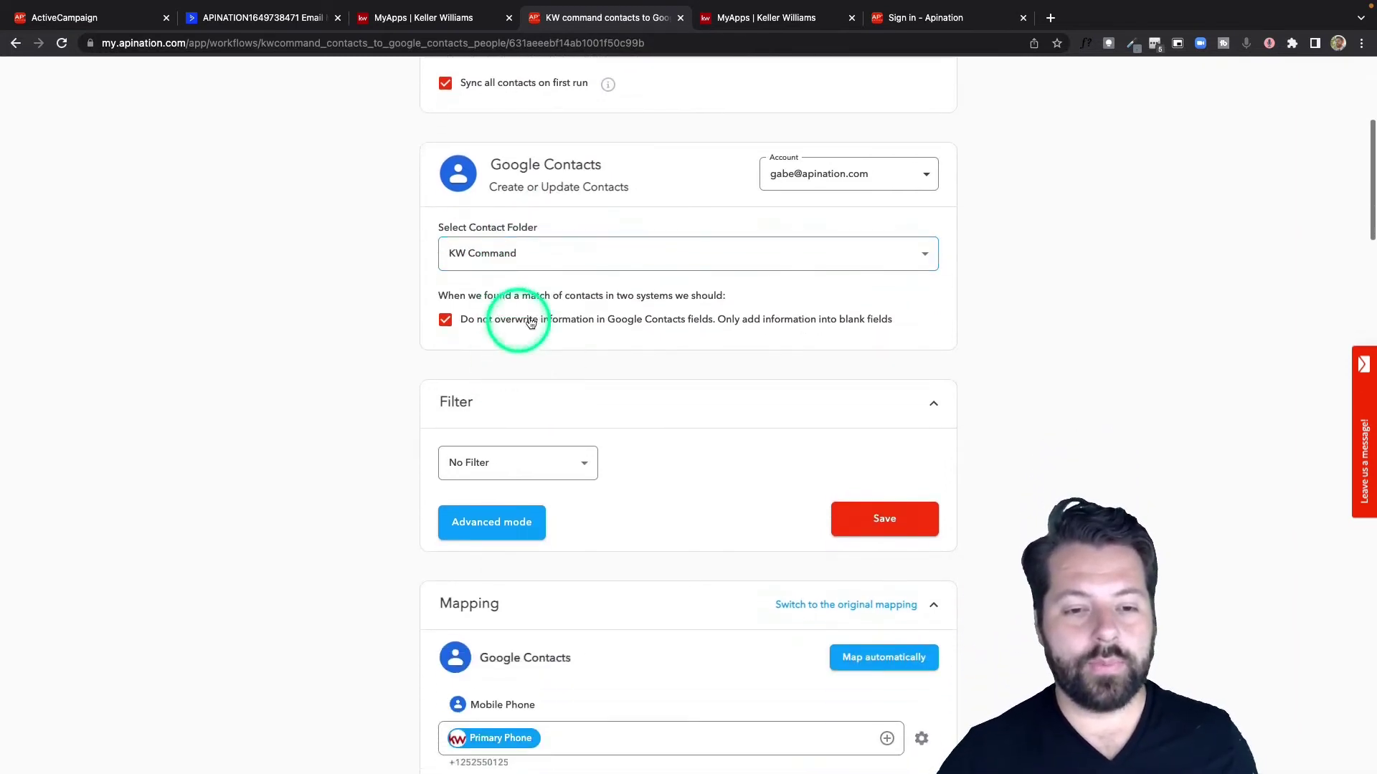
{"action": "scroll", "coordinate": [660, 368], "scroll_direction": "down", "scroll_amount": 1}
{"action": "left_click", "coordinate": [584, 410]}
{"action": "scroll", "coordinate": [482, 574], "scroll_direction": "down", "scroll_amount": 3}
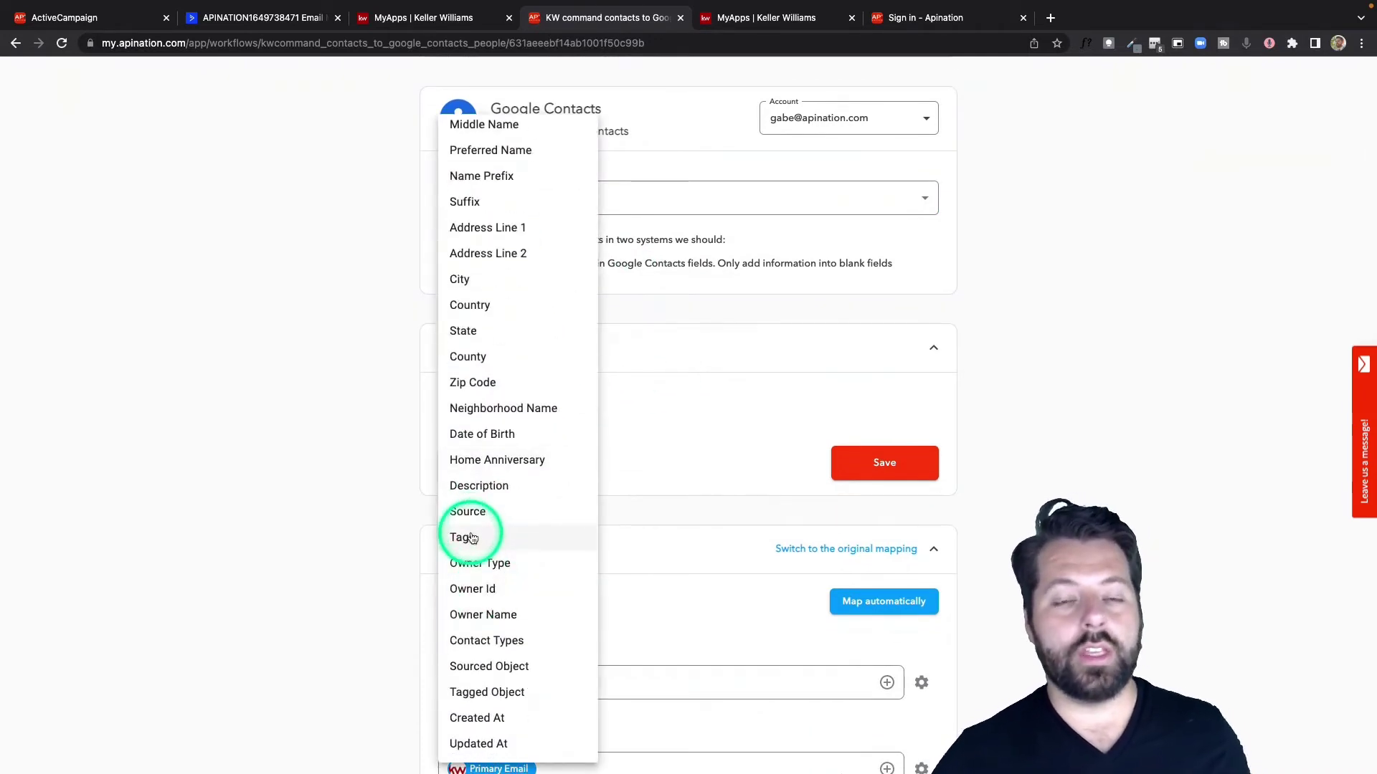
{"action": "left_click", "coordinate": [472, 539]}
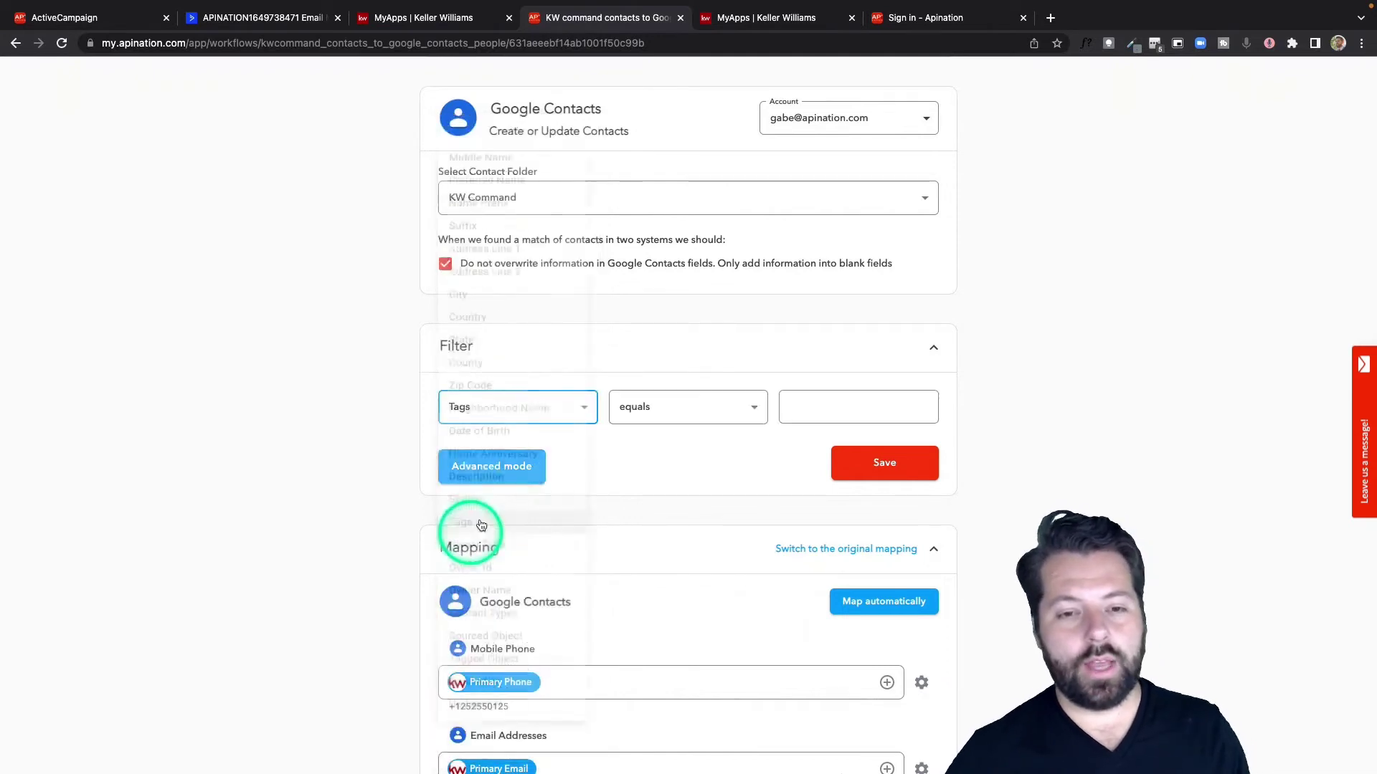
{"action": "left_click", "coordinate": [648, 419]}
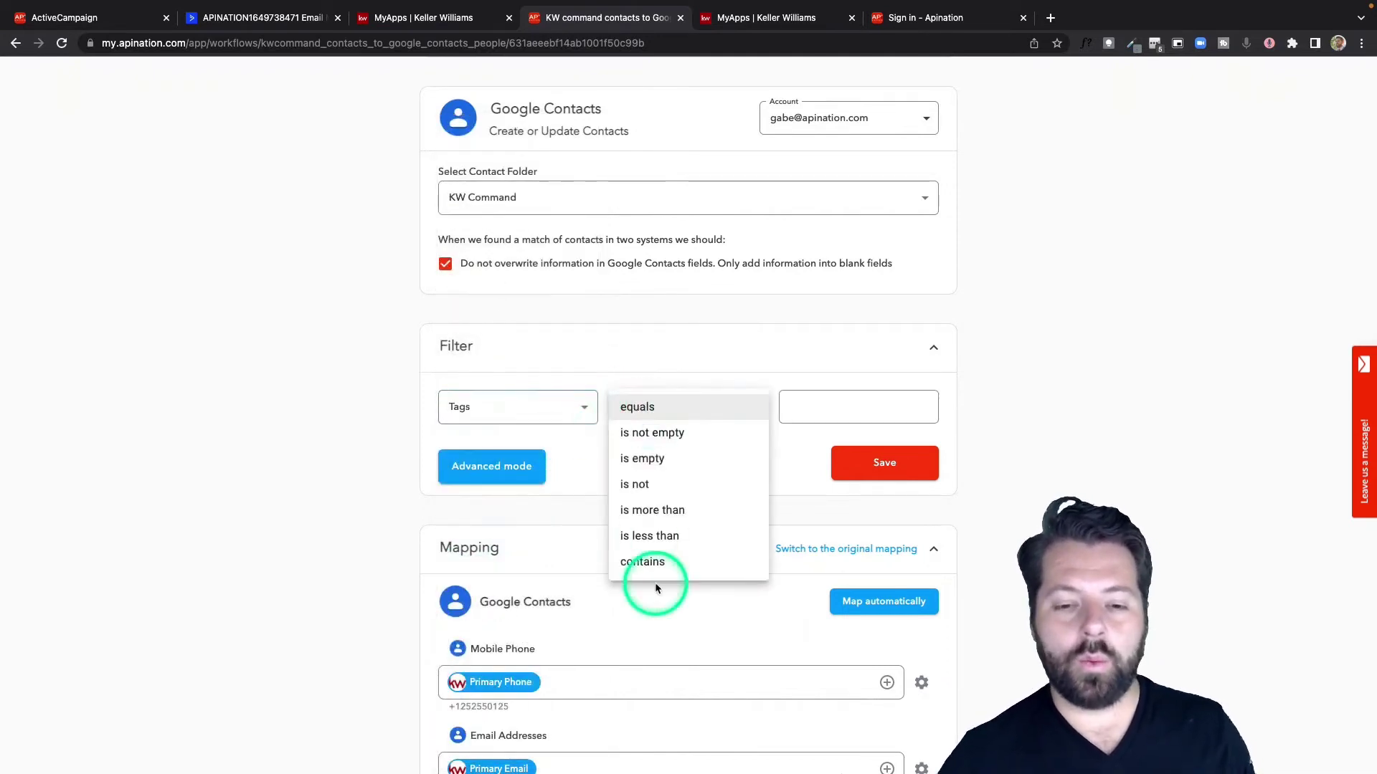
{"action": "left_click", "coordinate": [653, 561]}
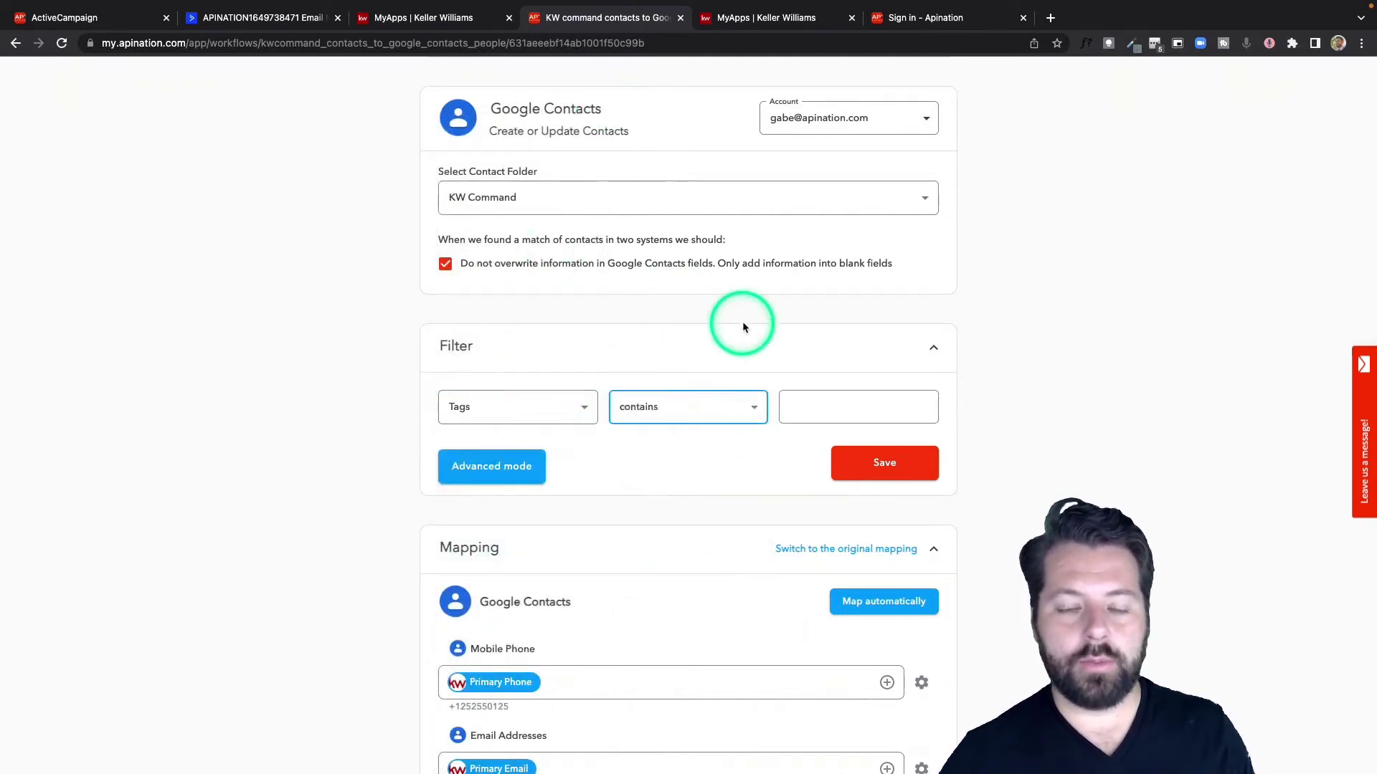
{"action": "left_click", "coordinate": [884, 399]}
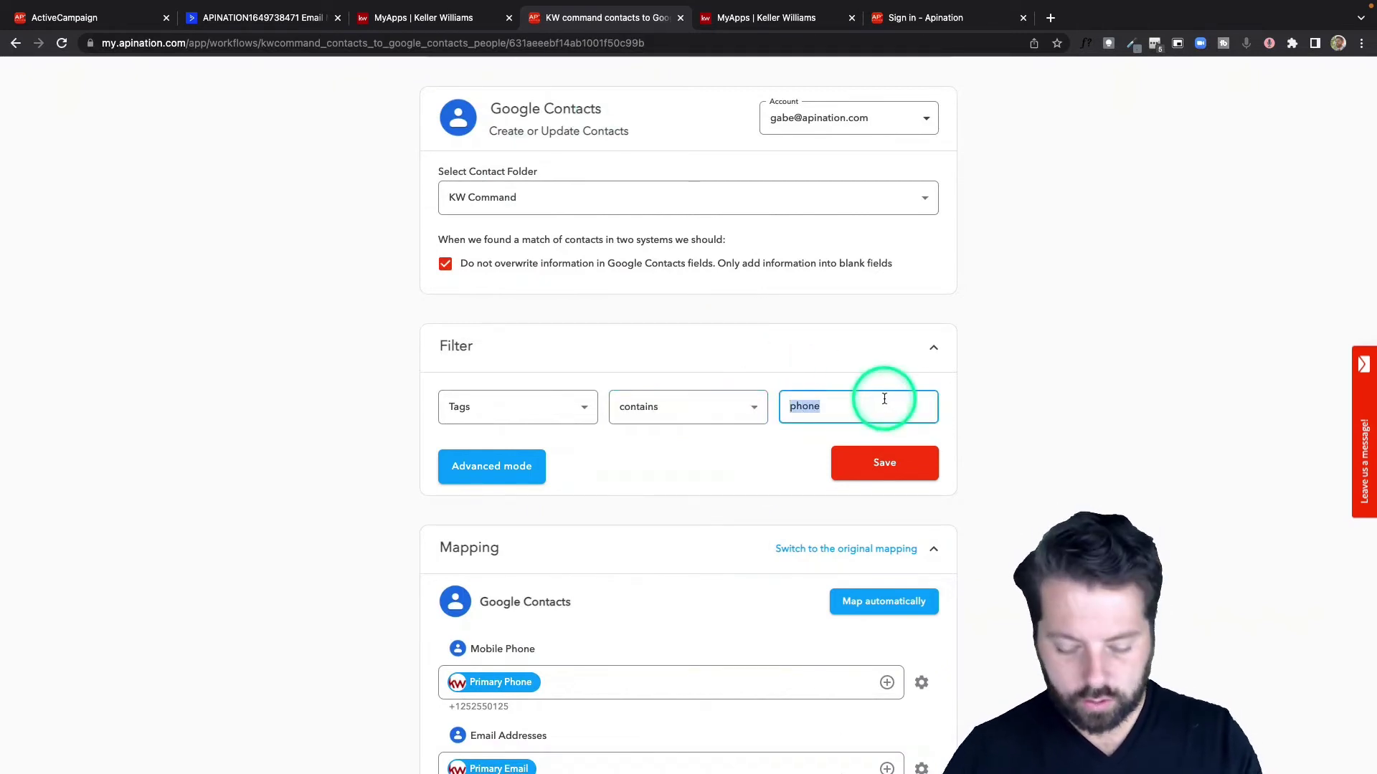
{"action": "left_click_drag", "start_coordinate": [884, 400], "coordinate": [784, 423]}
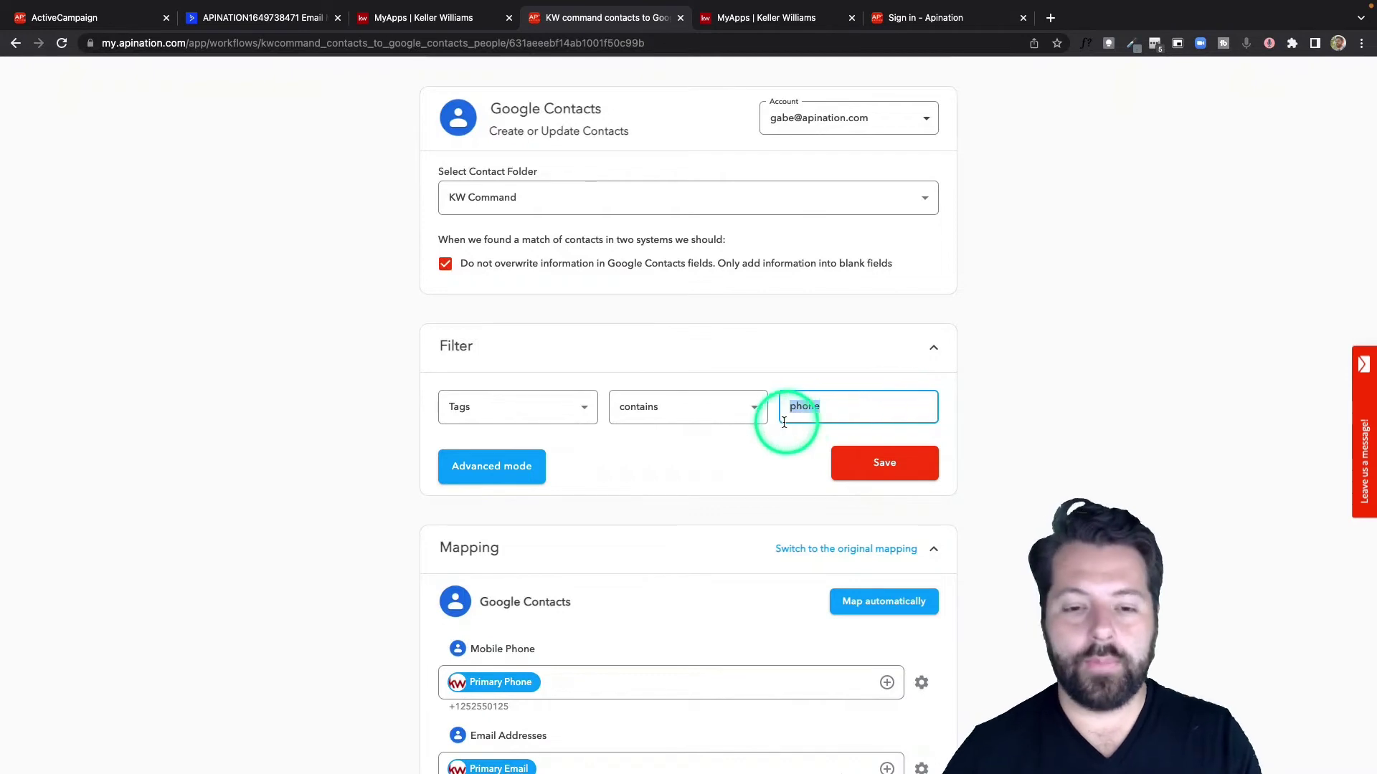
- Change the KW command to Google Contacts sync's filter to No Filter
{"action": "left_click", "coordinate": [553, 404]}
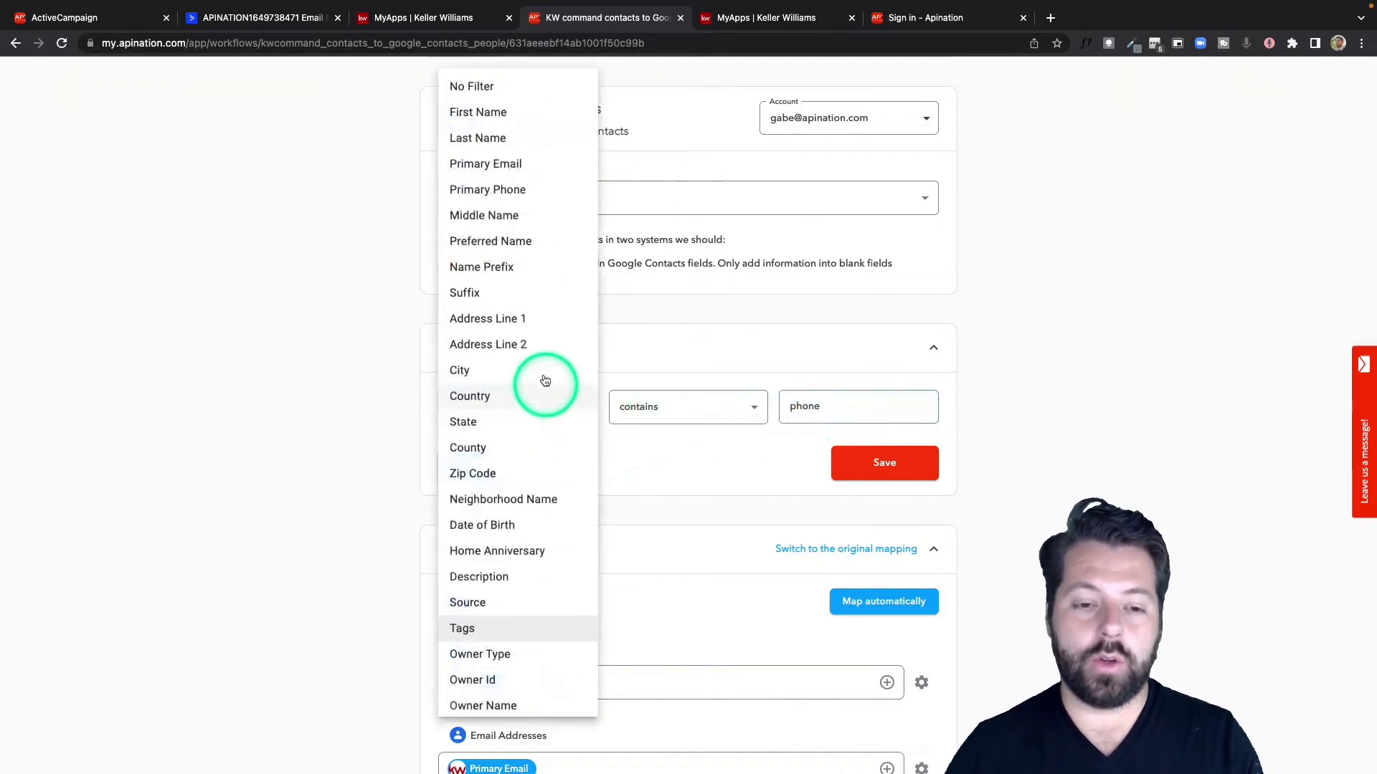
{"action": "left_click", "coordinate": [492, 86]}
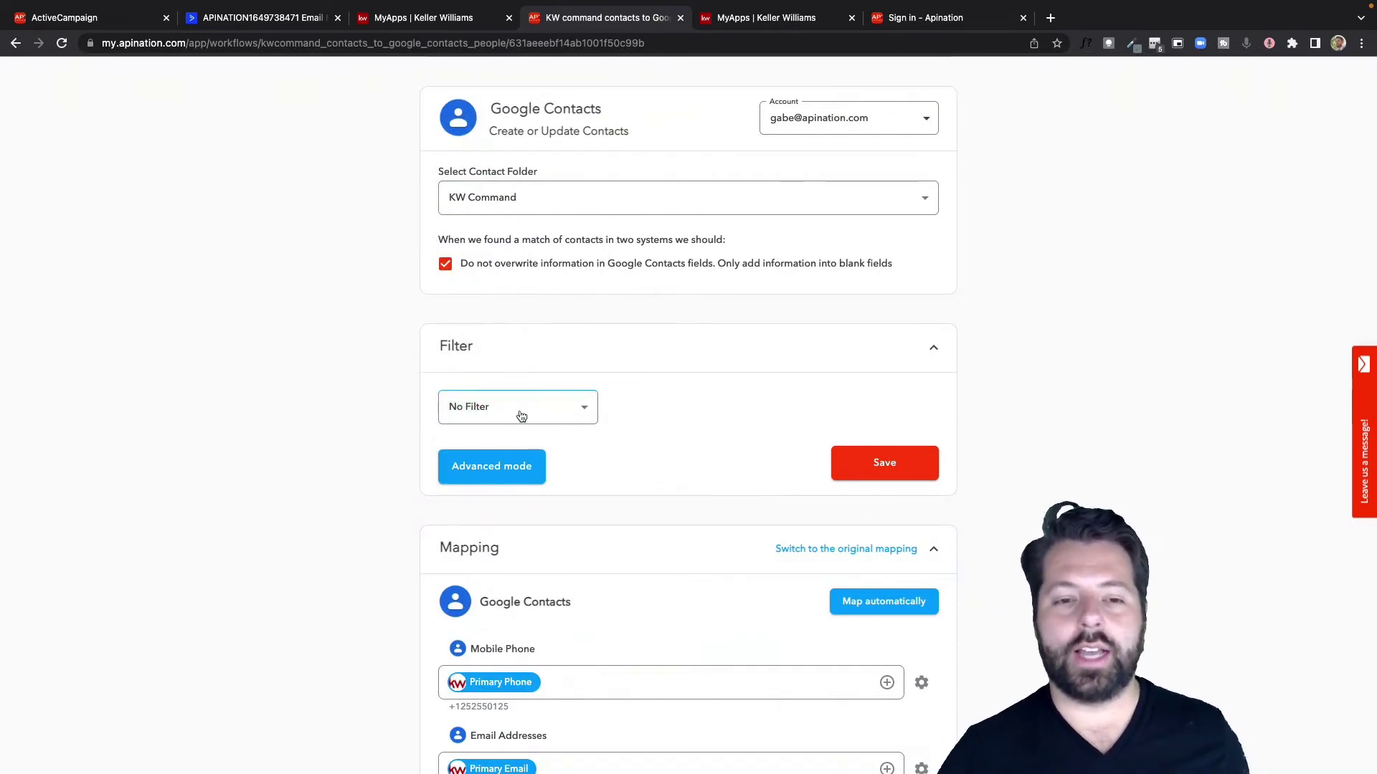
- Map KW command's Description field to the Google Contacts Notes field
{"action": "scroll", "coordinate": [521, 416], "scroll_direction": "down", "scroll_amount": 5}
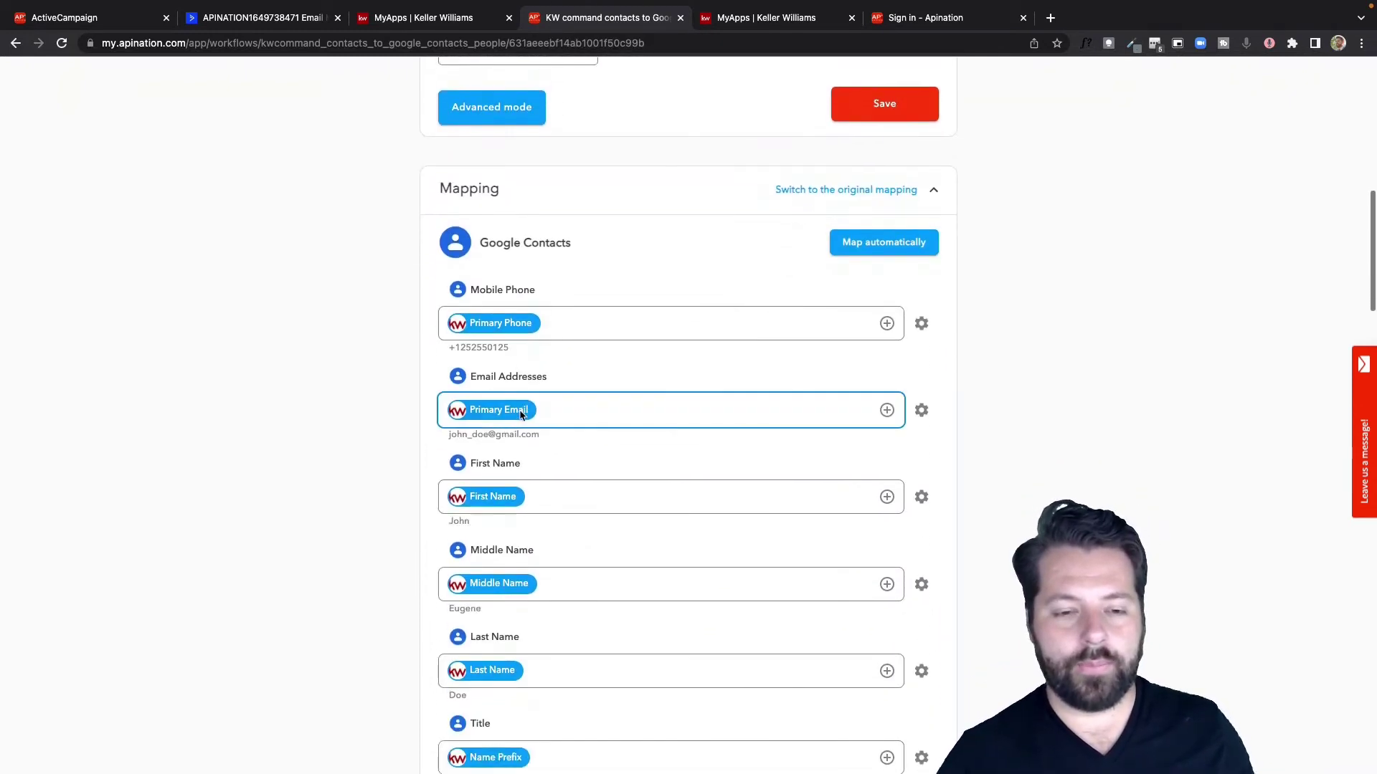
{"action": "scroll", "coordinate": [523, 409], "scroll_direction": "down", "scroll_amount": 1}
{"action": "scroll", "coordinate": [618, 463], "scroll_direction": "down", "scroll_amount": 13}
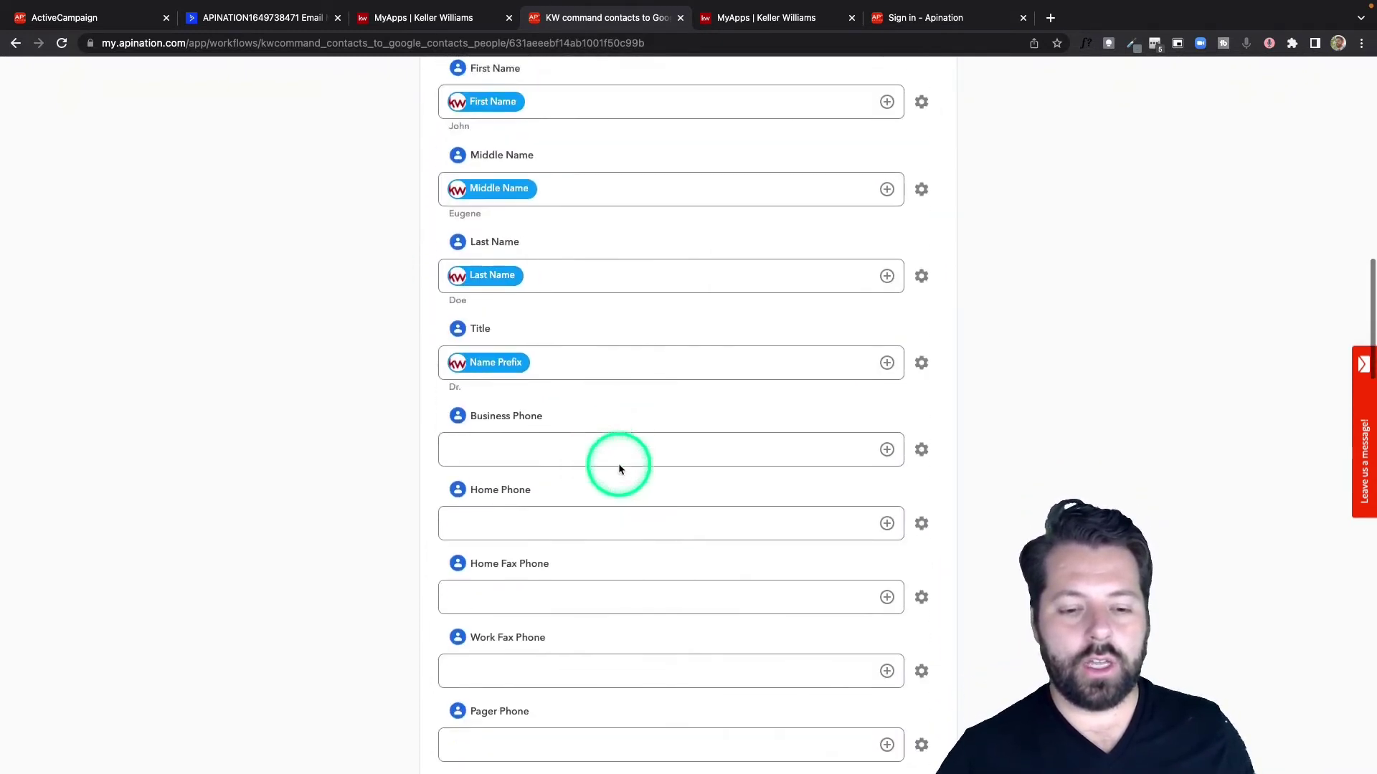
{"action": "scroll", "coordinate": [618, 464], "scroll_direction": "down", "scroll_amount": 17}
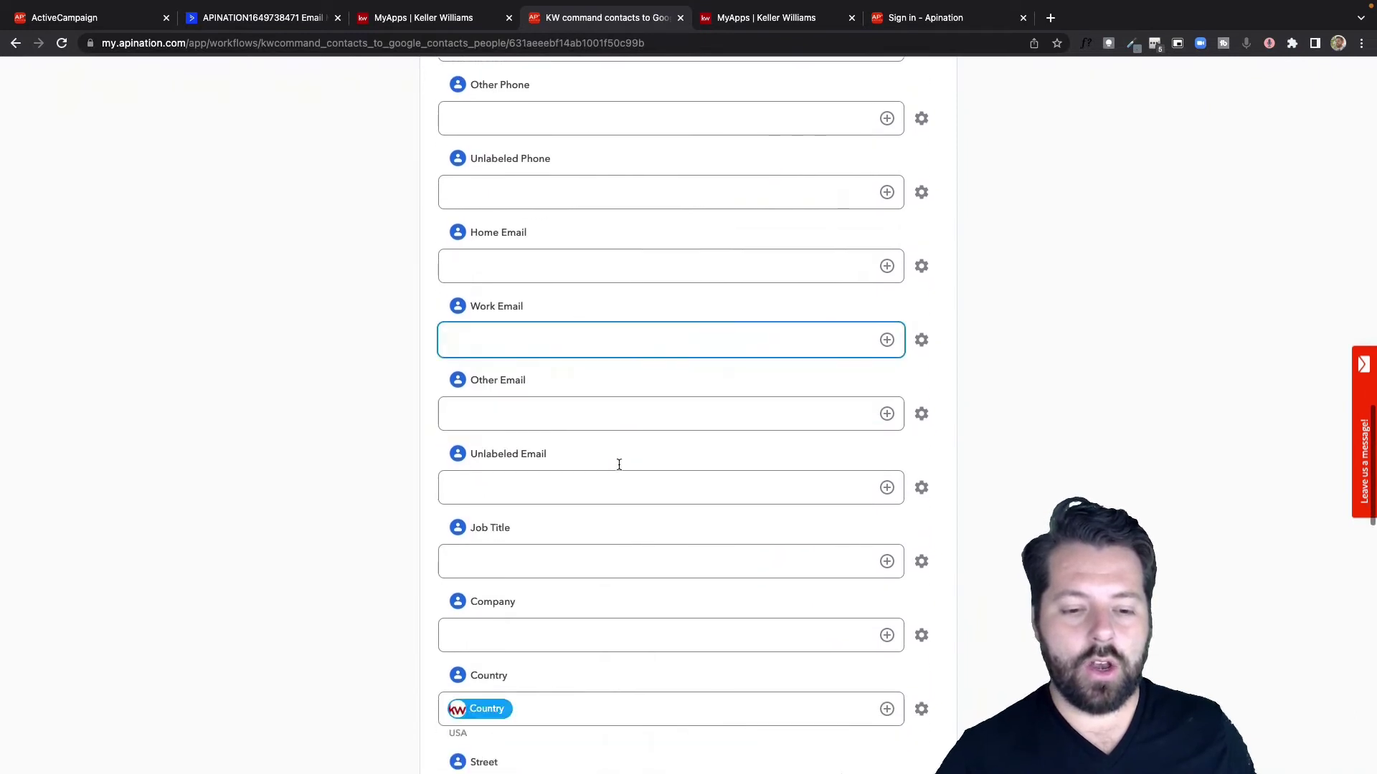
{"action": "scroll", "coordinate": [619, 465], "scroll_direction": "down", "scroll_amount": 3}
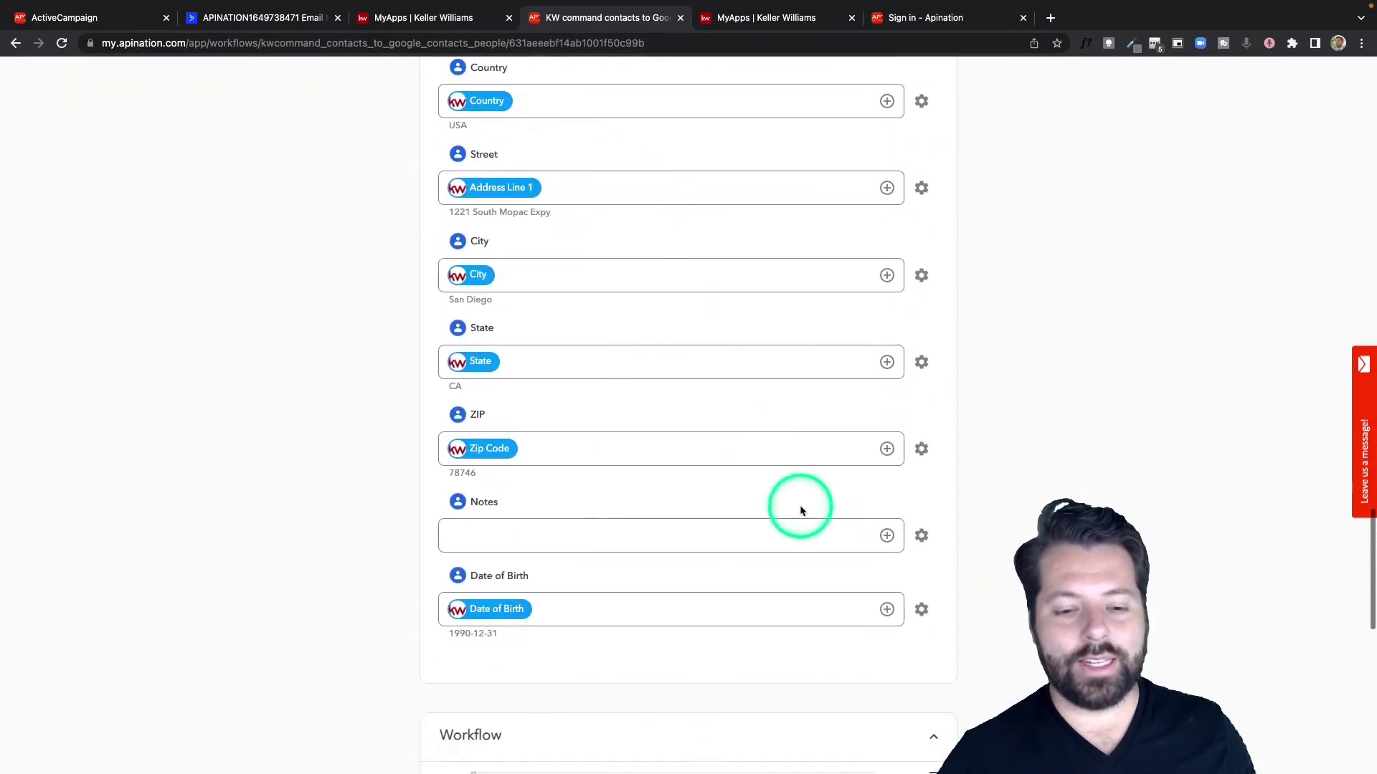
{"action": "left_click", "coordinate": [887, 536]}
{"action": "left_click", "coordinate": [679, 575]}
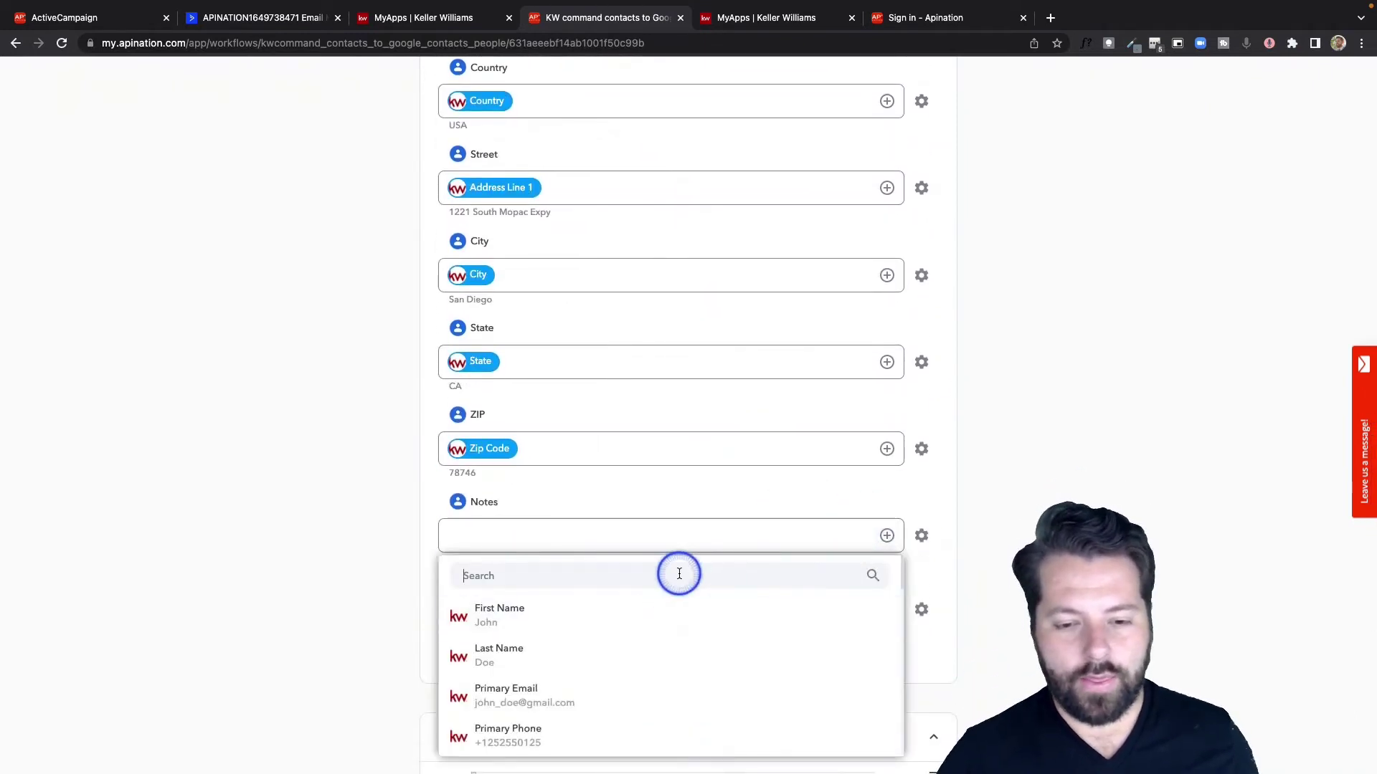
{"action": "type", "text": "desc"}
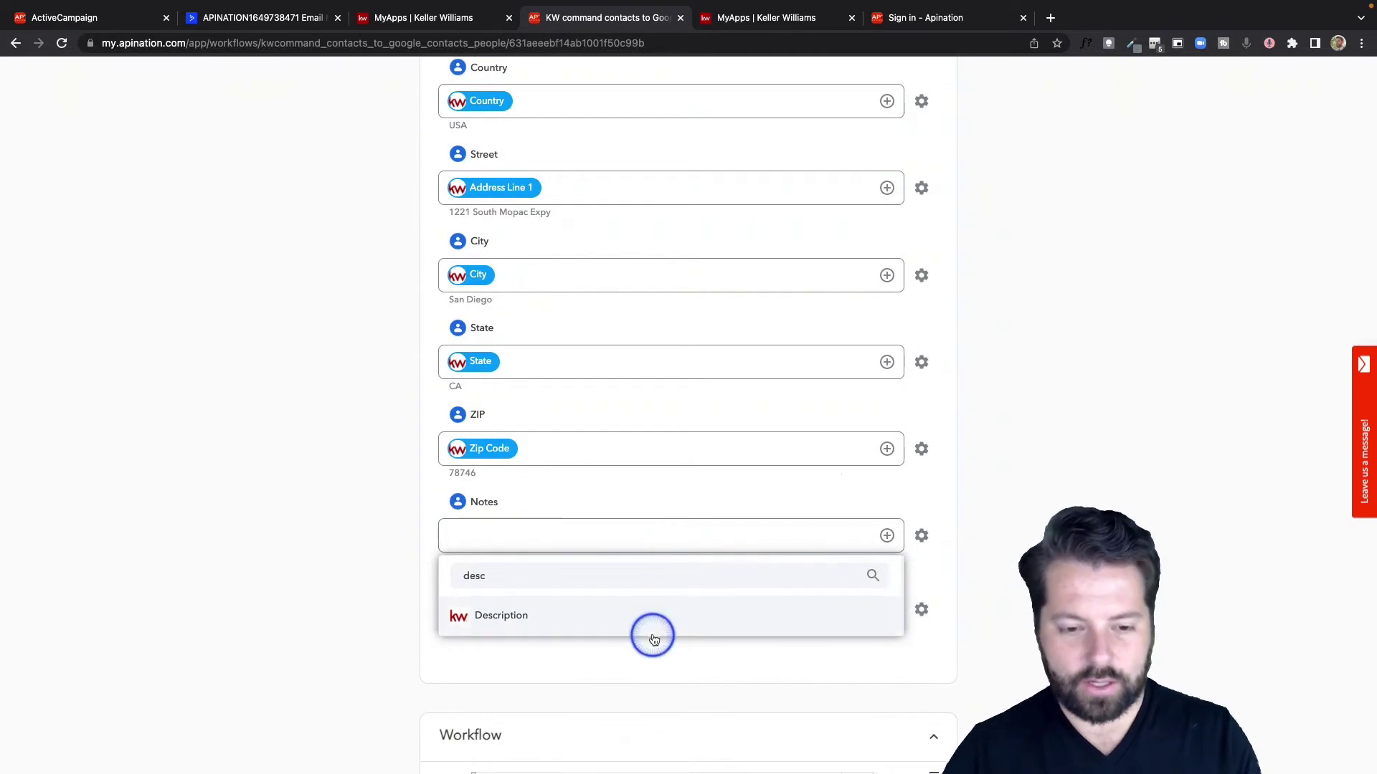
{"action": "left_click", "coordinate": [652, 619]}
{"action": "scroll", "coordinate": [411, 608], "scroll_direction": "down", "scroll_amount": 1}
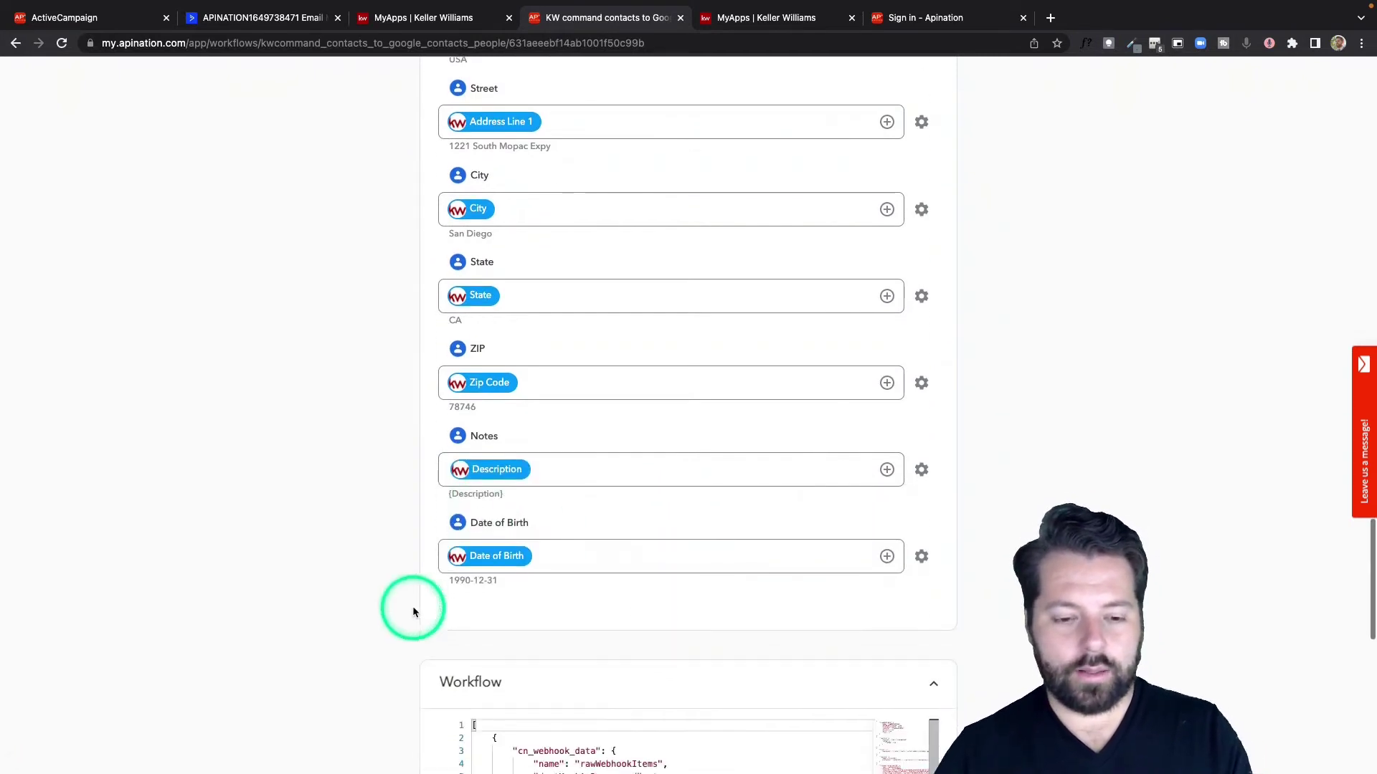
- Activate the KW command contacts to Google Contacts people sync, dismiss the product tour and return to the list of syncs
{"action": "scroll", "coordinate": [387, 706], "scroll_direction": "up", "scroll_amount": 10}
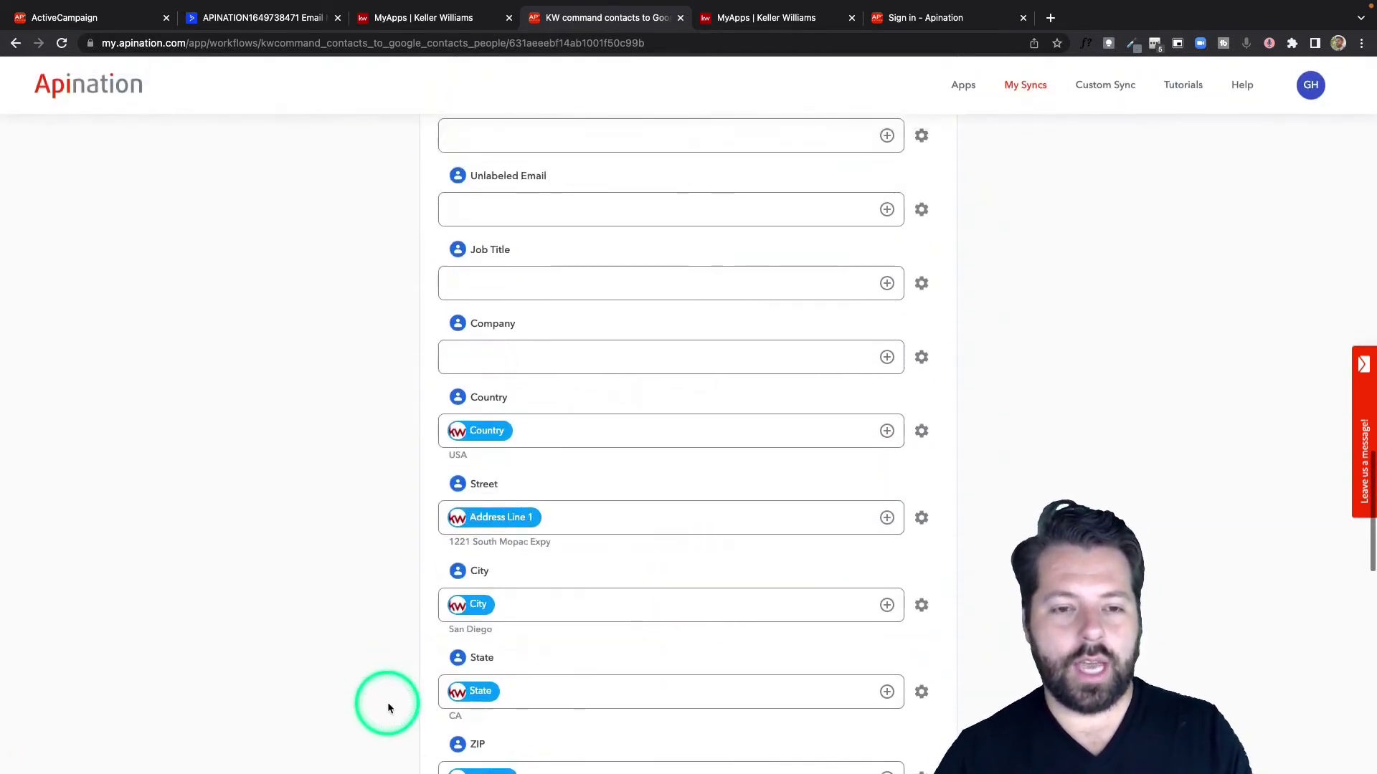
{"action": "scroll", "coordinate": [386, 707], "scroll_direction": "up", "scroll_amount": 15}
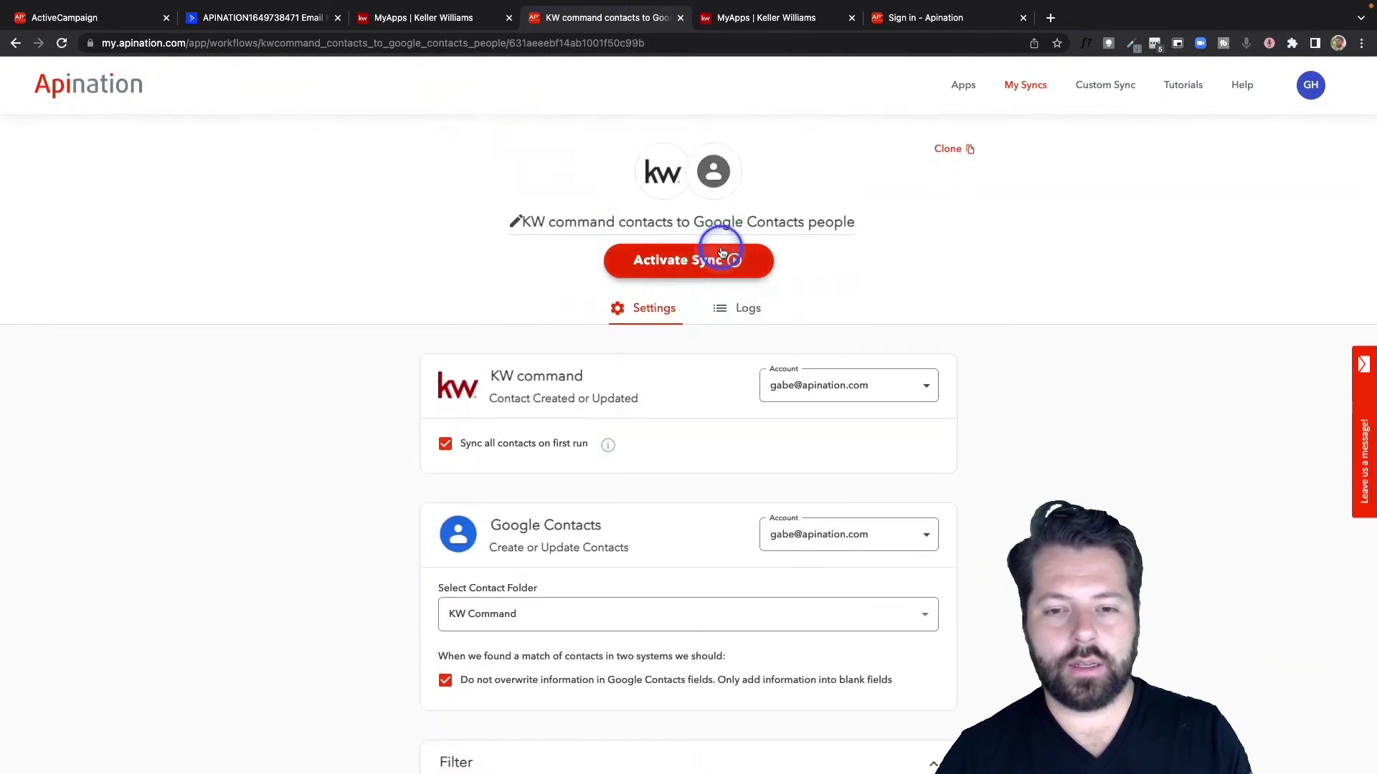
{"action": "left_click", "coordinate": [716, 261]}
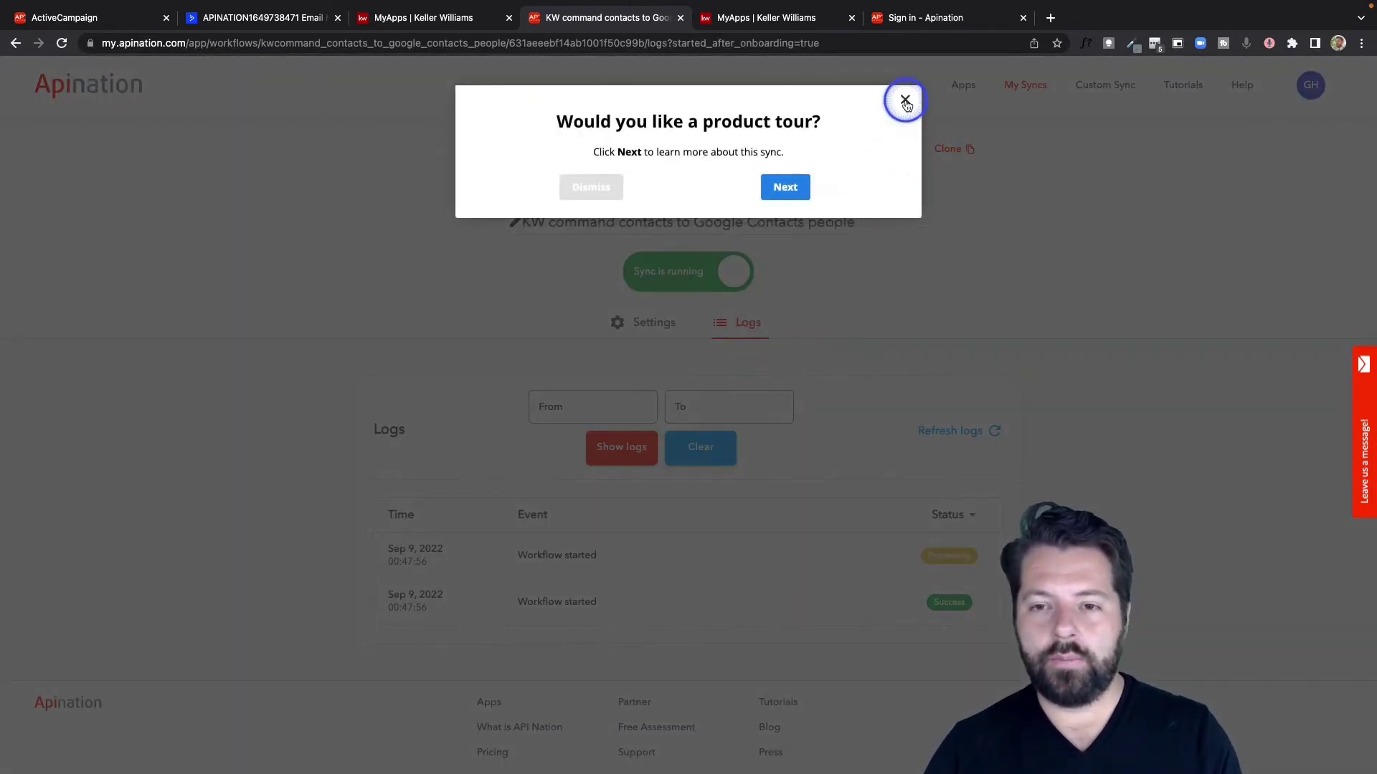
{"action": "left_click", "coordinate": [905, 101]}
{"action": "left_click", "coordinate": [1026, 85]}
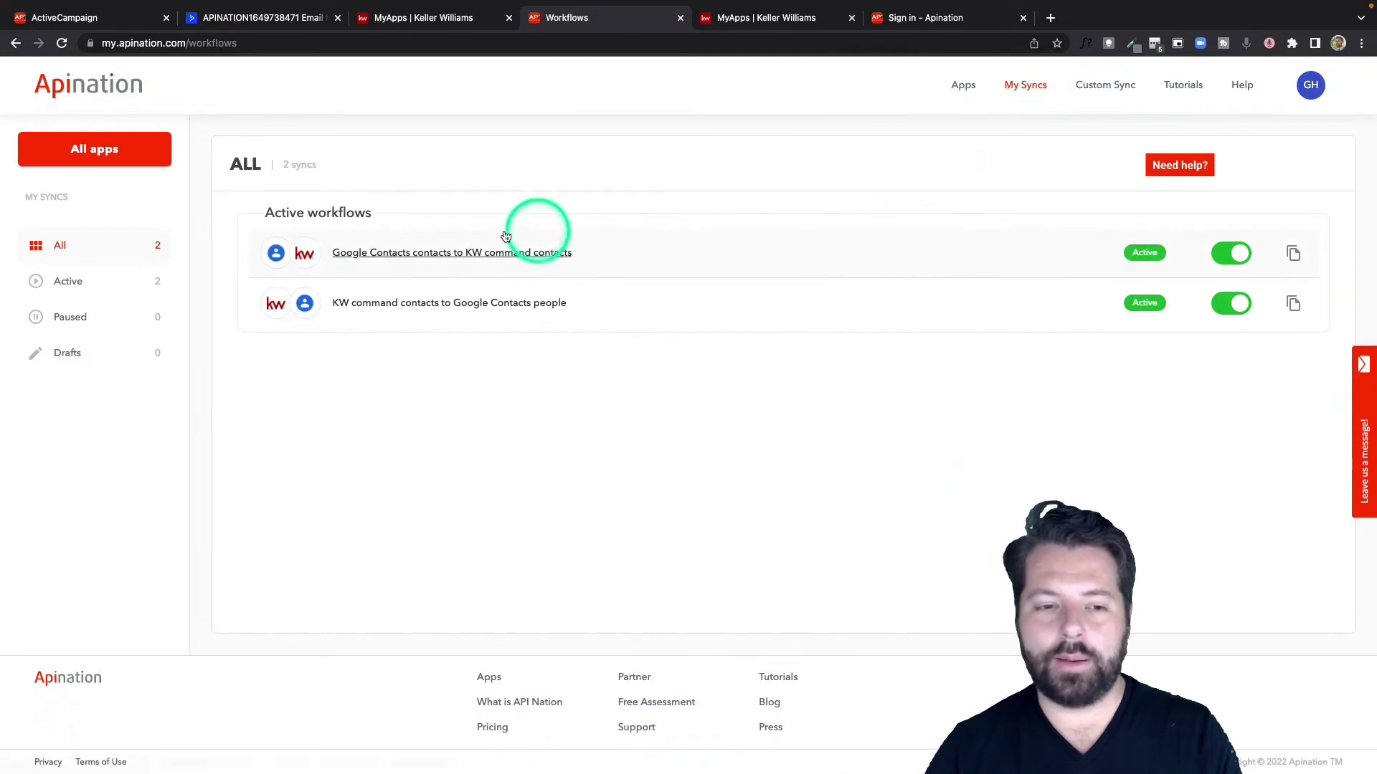
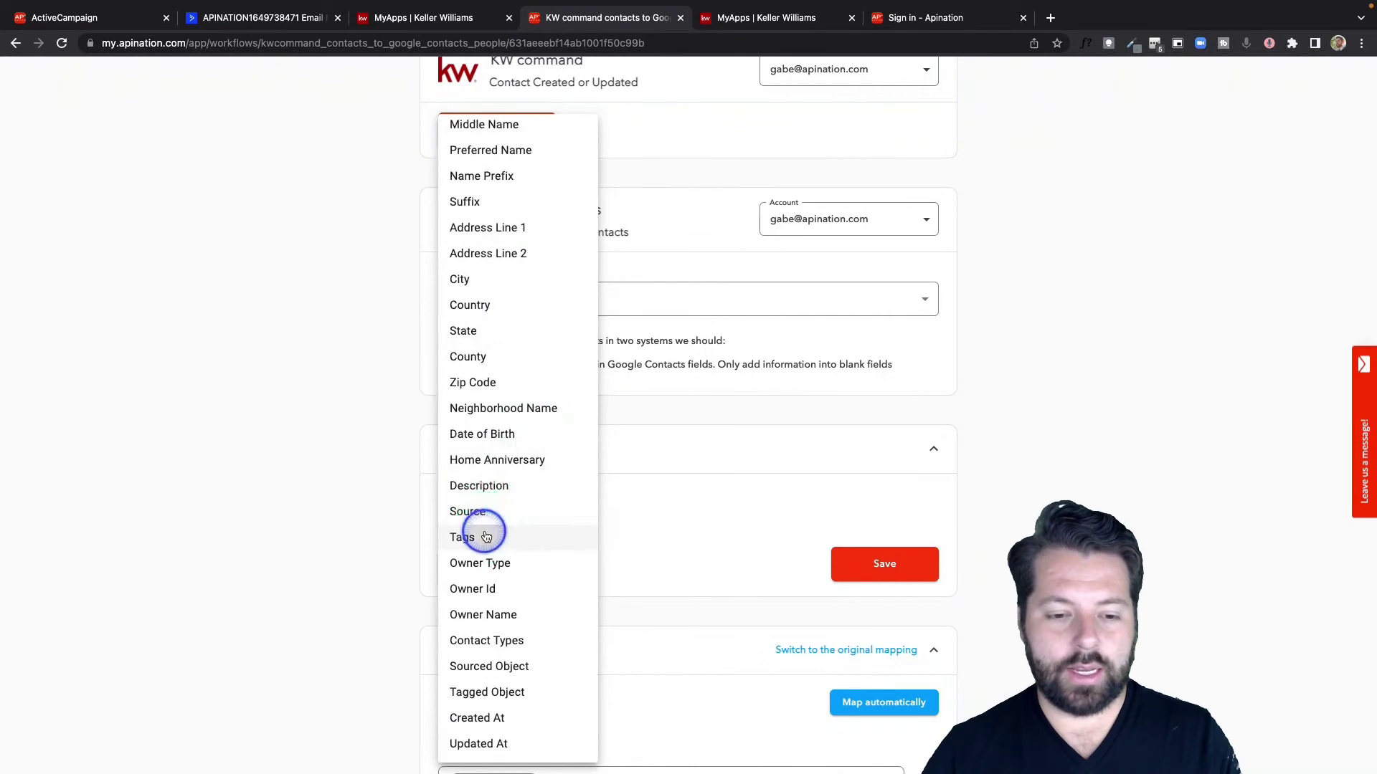
- Set the running KW command to Google Contacts sync's filter to contacts whose Tags contain "Buyer" and save it
{"action": "left_click", "coordinate": [476, 536]}
{"action": "left_click", "coordinate": [707, 511]}
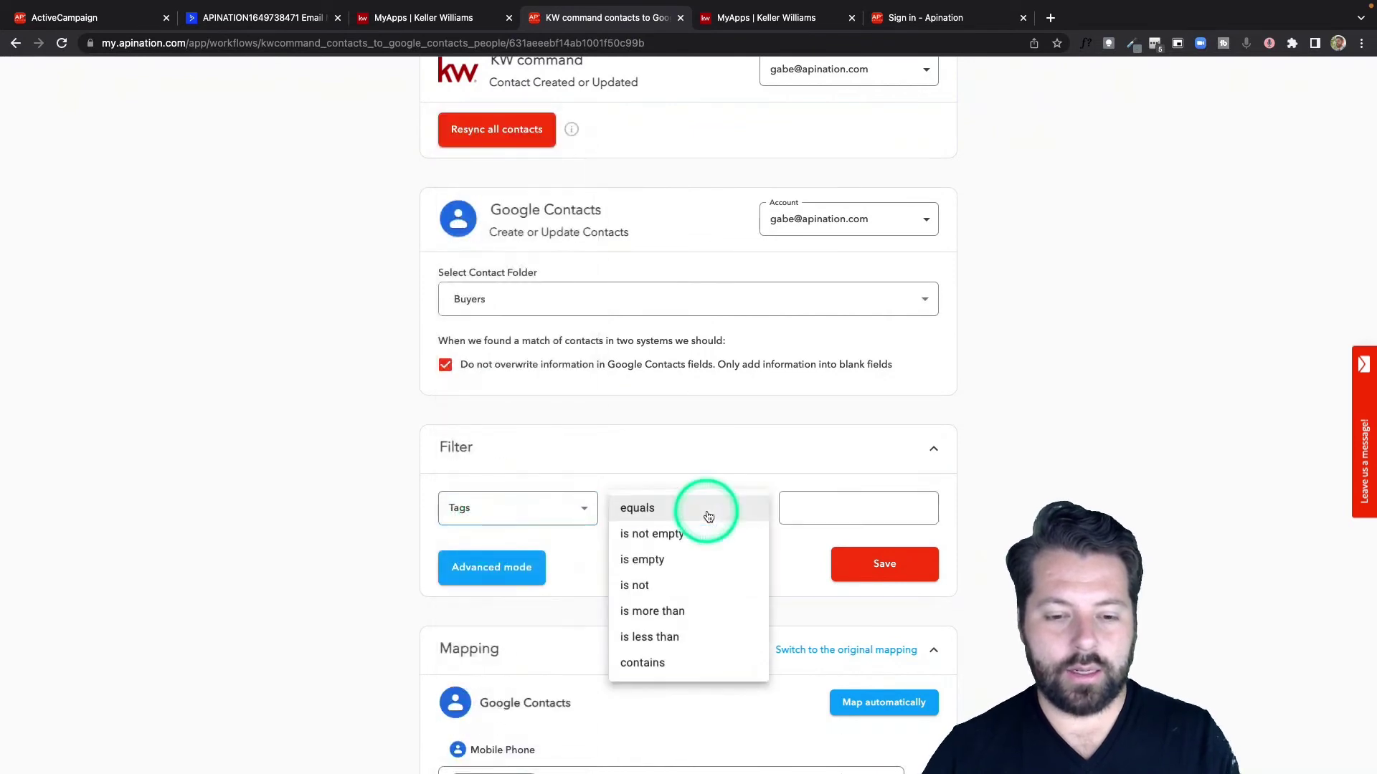
{"action": "left_click", "coordinate": [660, 660]}
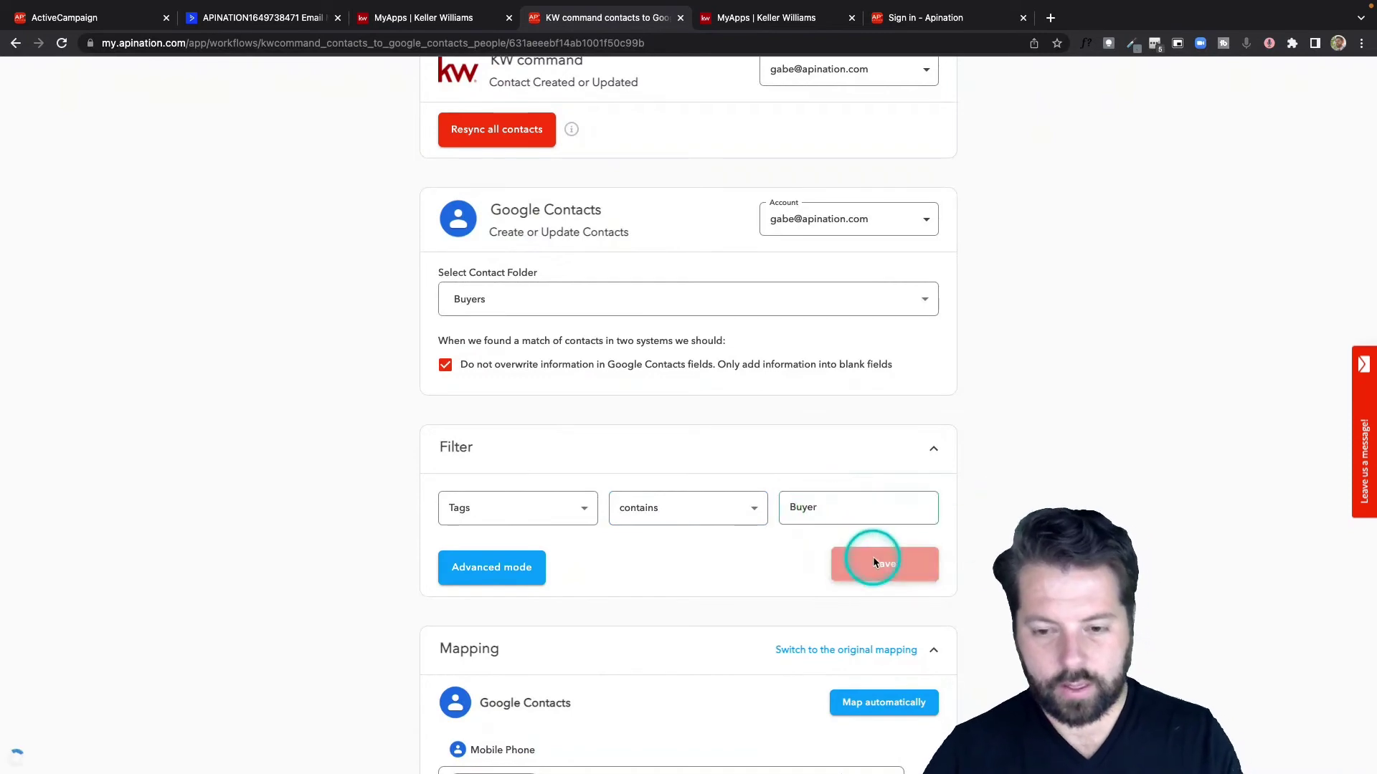
- Review the field mappings, contact folder and filter of the KW command to Google Contacts sync
{"action": "scroll", "coordinate": [686, 595], "scroll_direction": "down", "scroll_amount": 7}
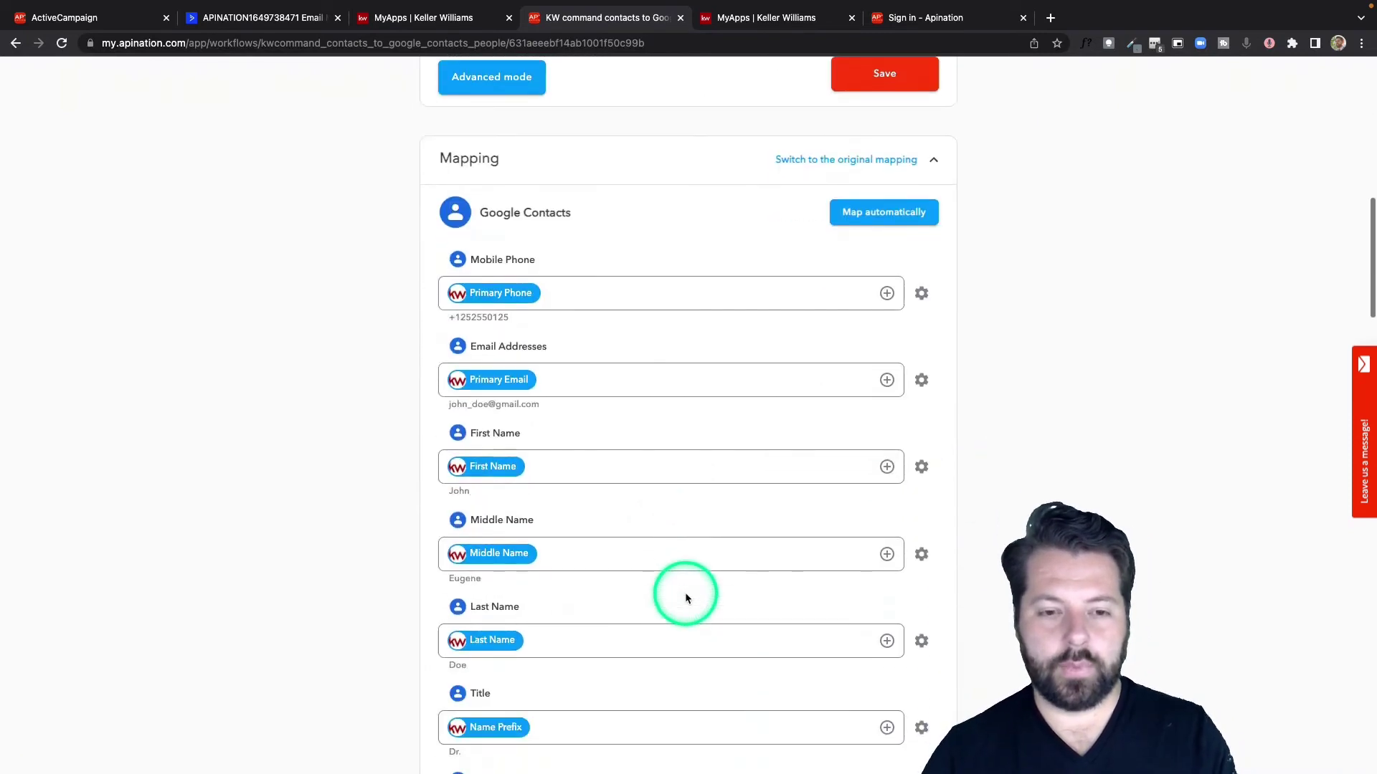
{"action": "scroll", "coordinate": [685, 598], "scroll_direction": "down", "scroll_amount": 9}
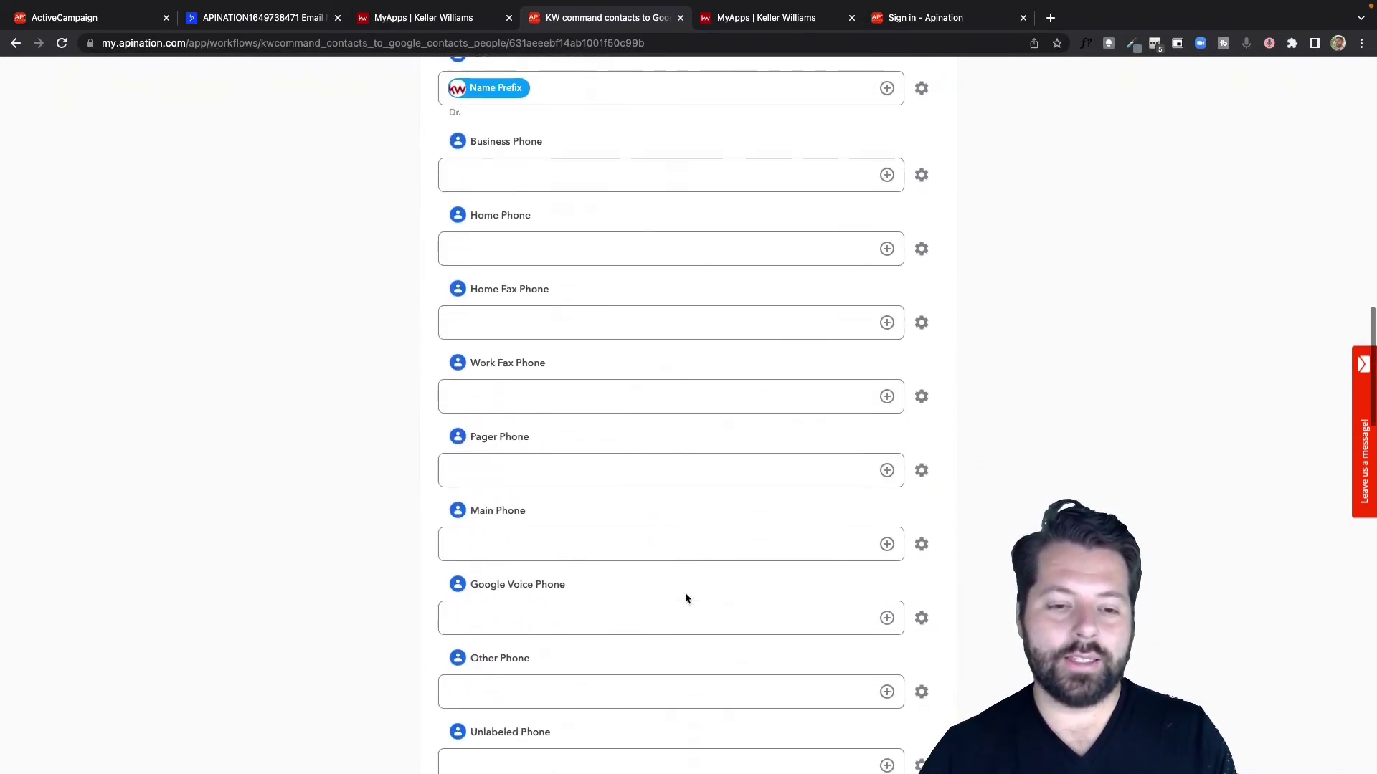
{"action": "scroll", "coordinate": [686, 598], "scroll_direction": "down", "scroll_amount": 9}
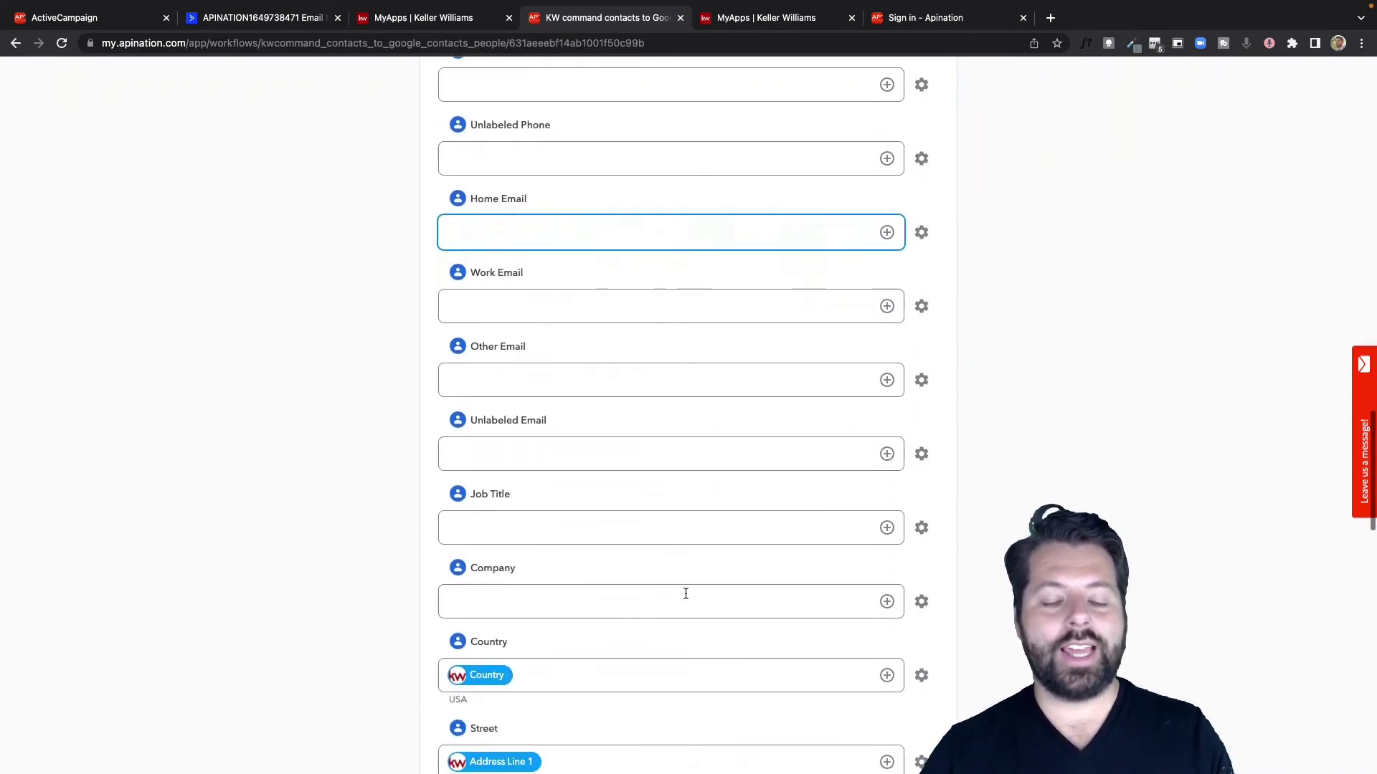
{"action": "scroll", "coordinate": [685, 593], "scroll_direction": "down", "scroll_amount": 3}
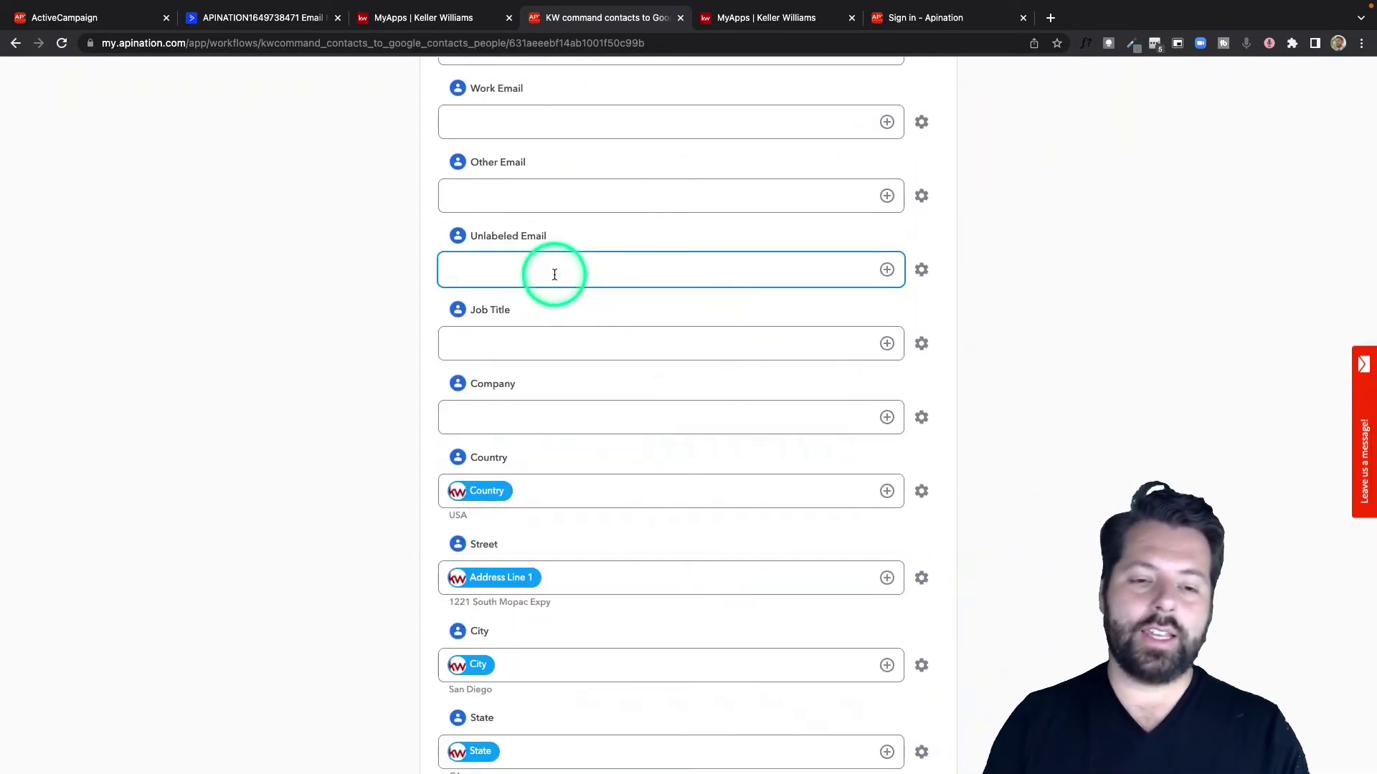
{"action": "scroll", "coordinate": [557, 502], "scroll_direction": "down", "scroll_amount": 6}
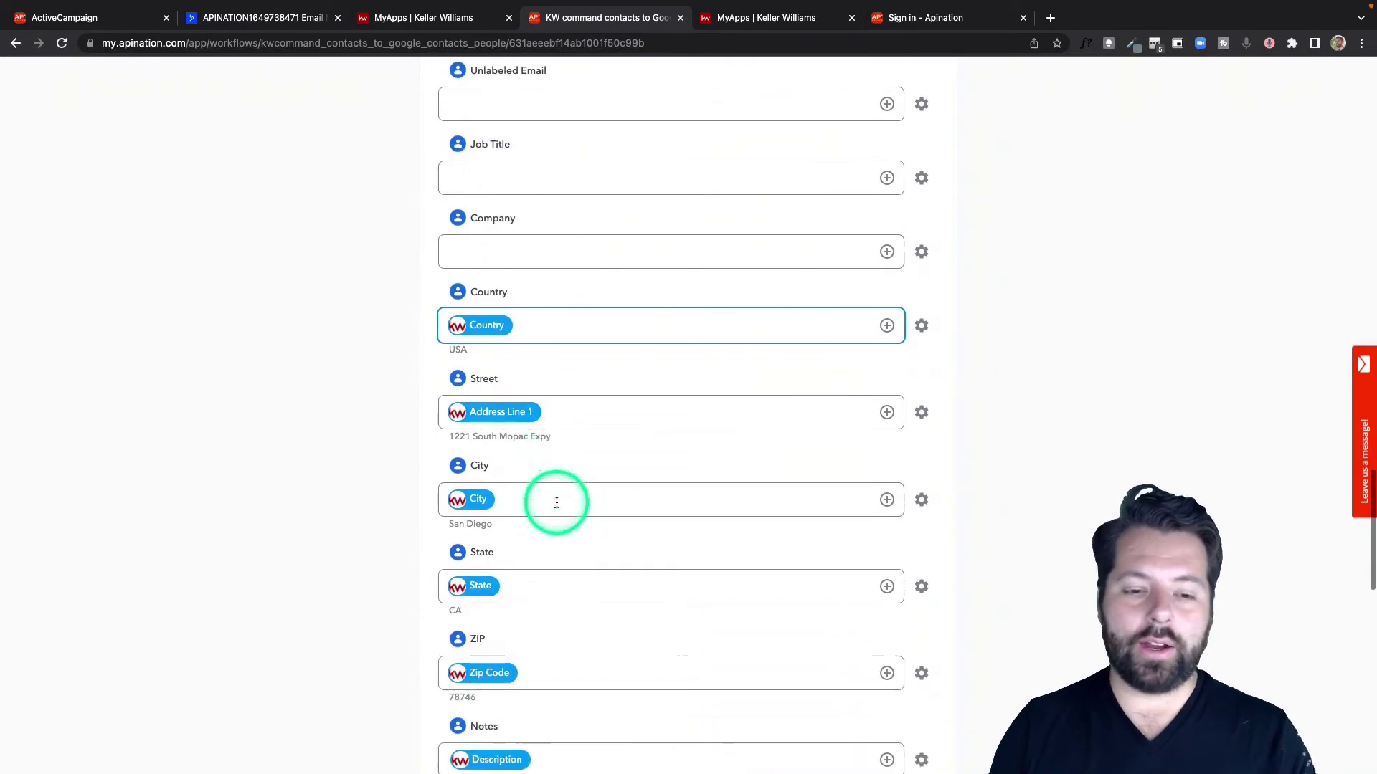
{"action": "scroll", "coordinate": [557, 506], "scroll_direction": "up", "scroll_amount": 9}
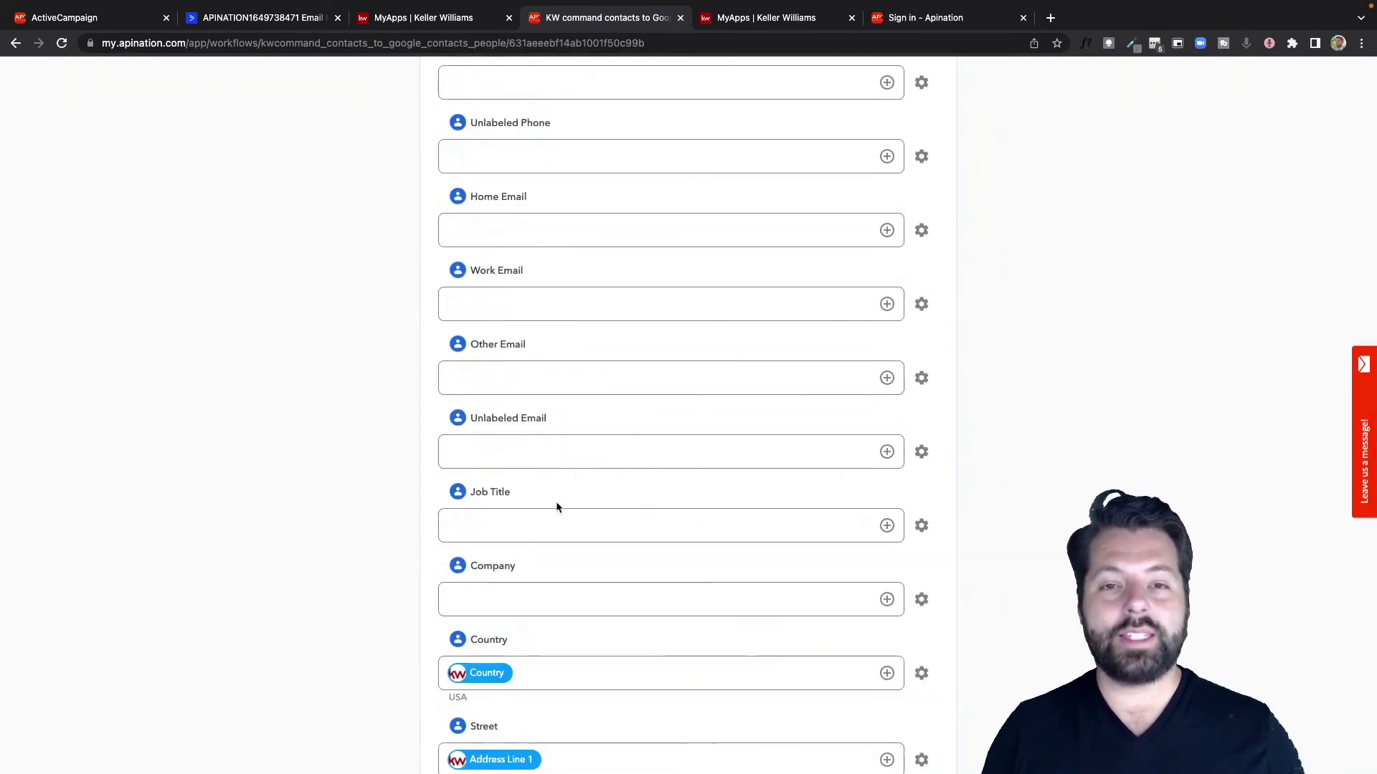
{"action": "scroll", "coordinate": [556, 501], "scroll_direction": "up", "scroll_amount": 10}
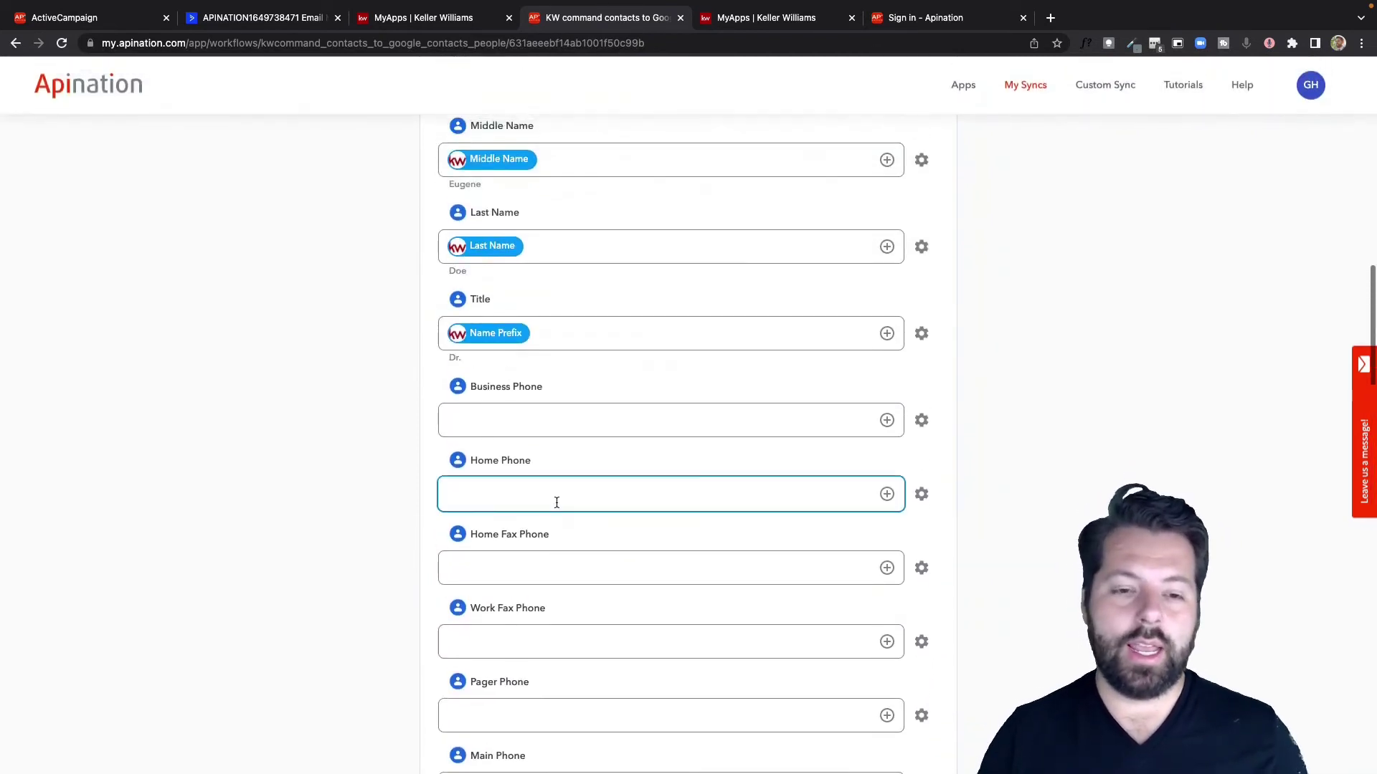
{"action": "scroll", "coordinate": [557, 502], "scroll_direction": "up", "scroll_amount": 18}
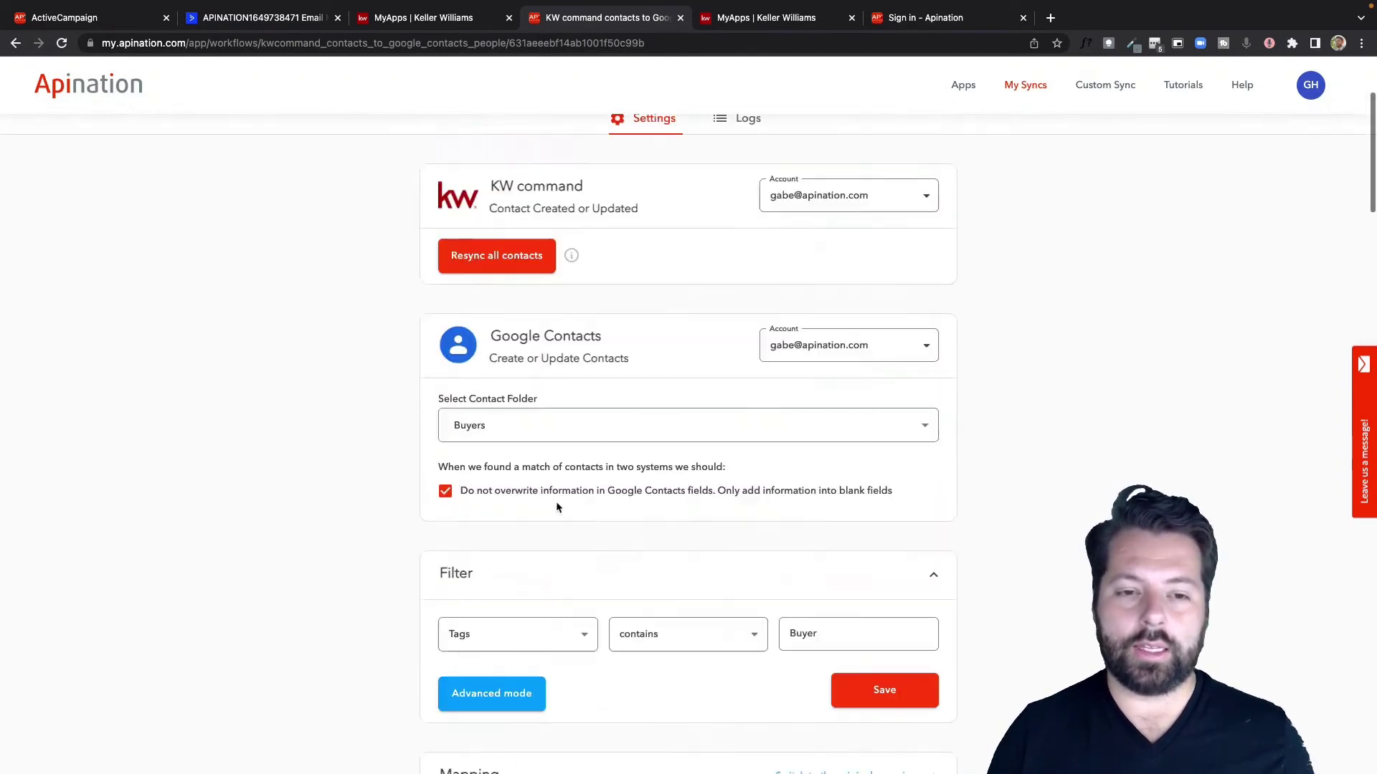
{"action": "scroll", "coordinate": [557, 507], "scroll_direction": "down", "scroll_amount": 4}
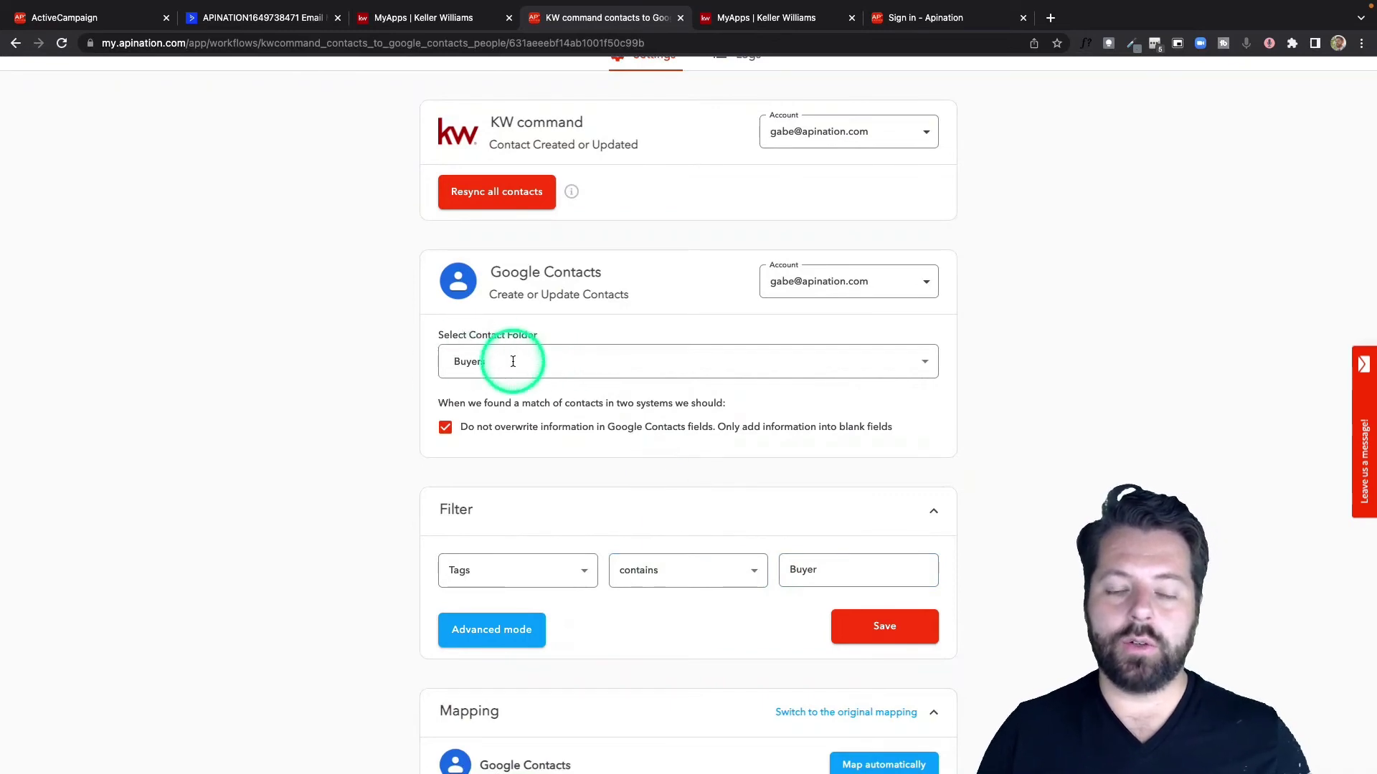
{"action": "scroll", "coordinate": [707, 360], "scroll_direction": "up", "scroll_amount": 4}
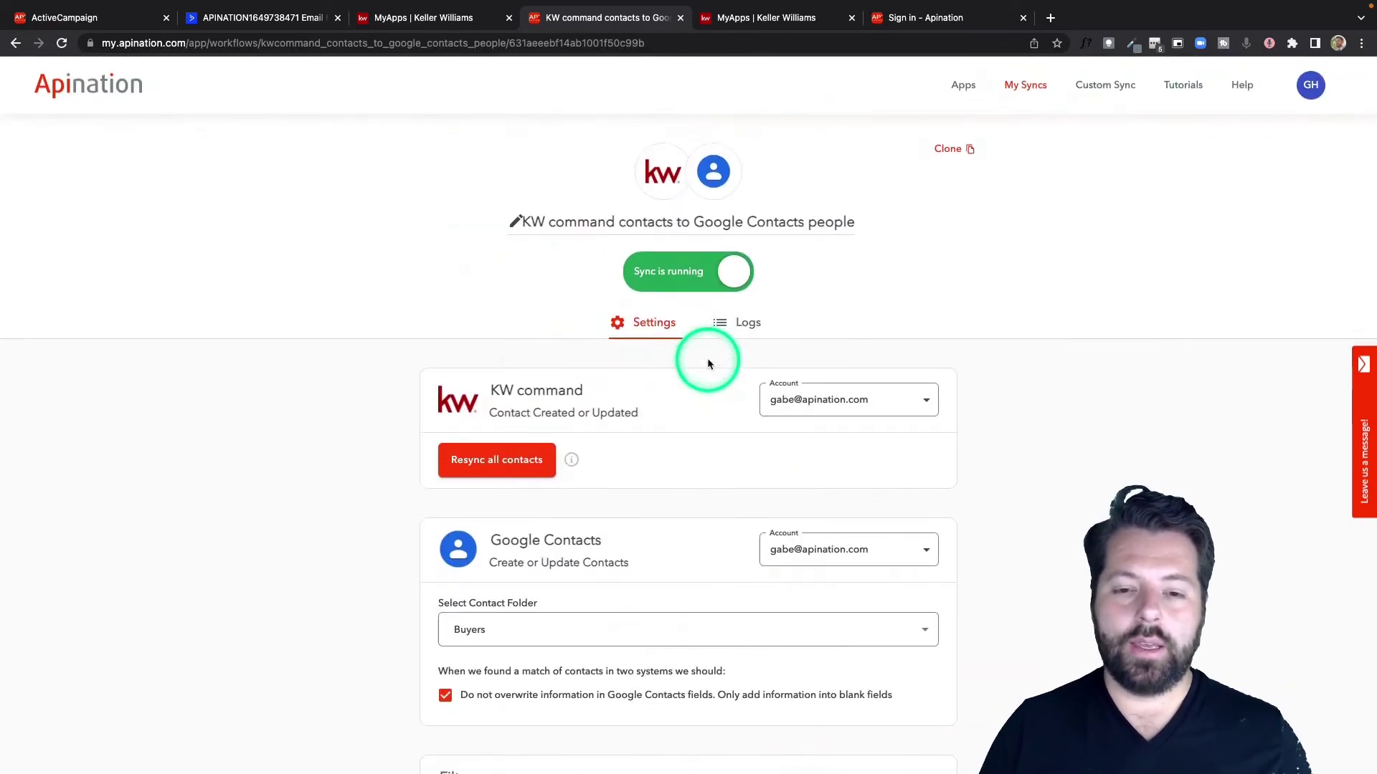
{"action": "scroll", "coordinate": [707, 363], "scroll_direction": "down", "scroll_amount": 1}
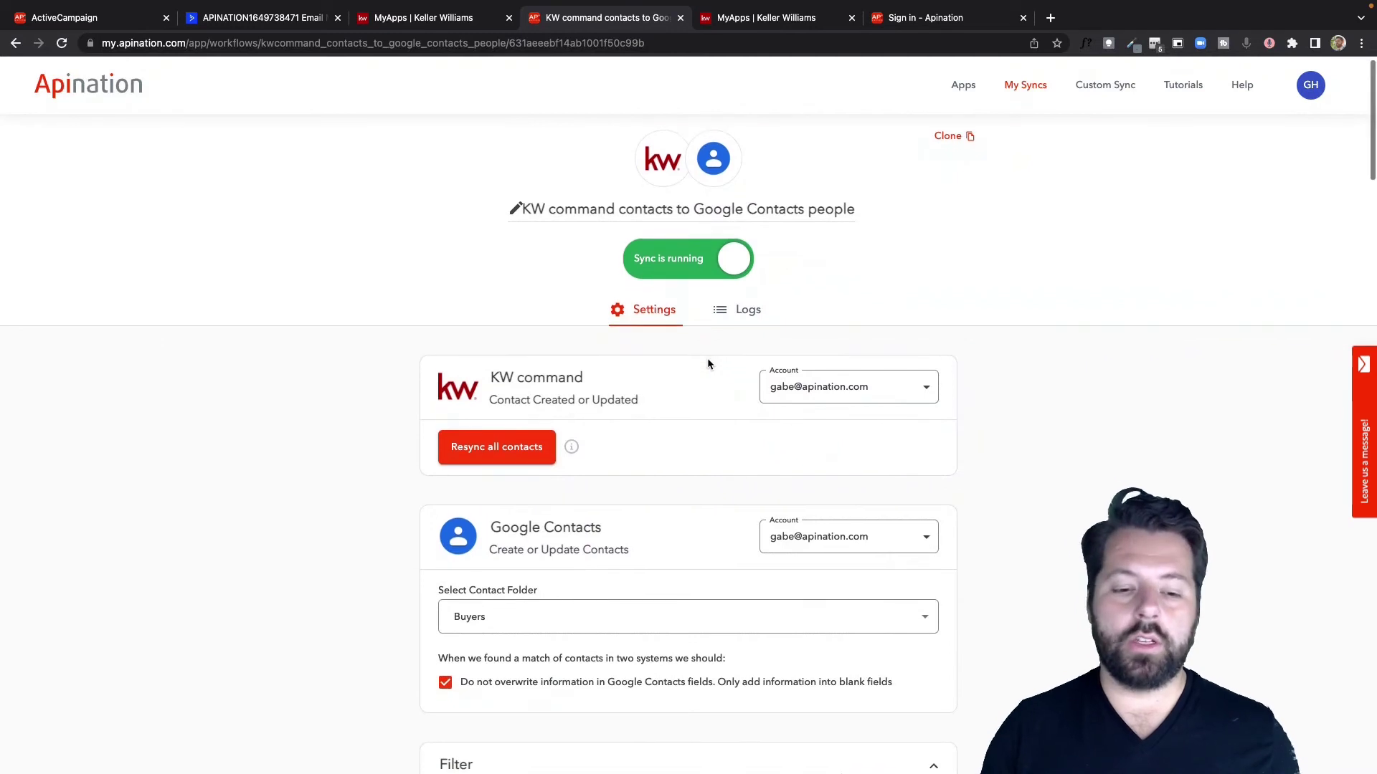
- Clone the KW command contacts to Google Contacts people sync and dismiss the product tour on the copy
{"action": "left_click", "coordinate": [947, 138]}
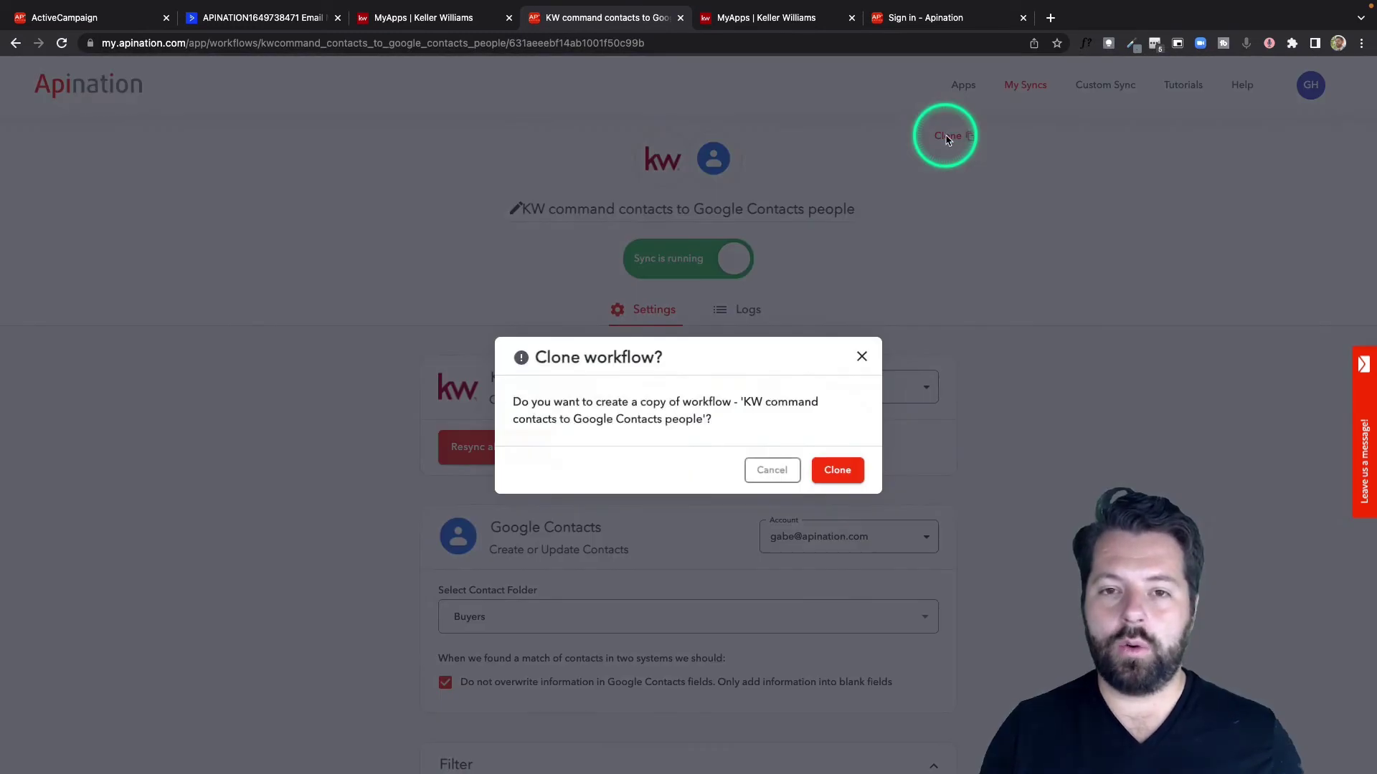
{"action": "left_click", "coordinate": [837, 474]}
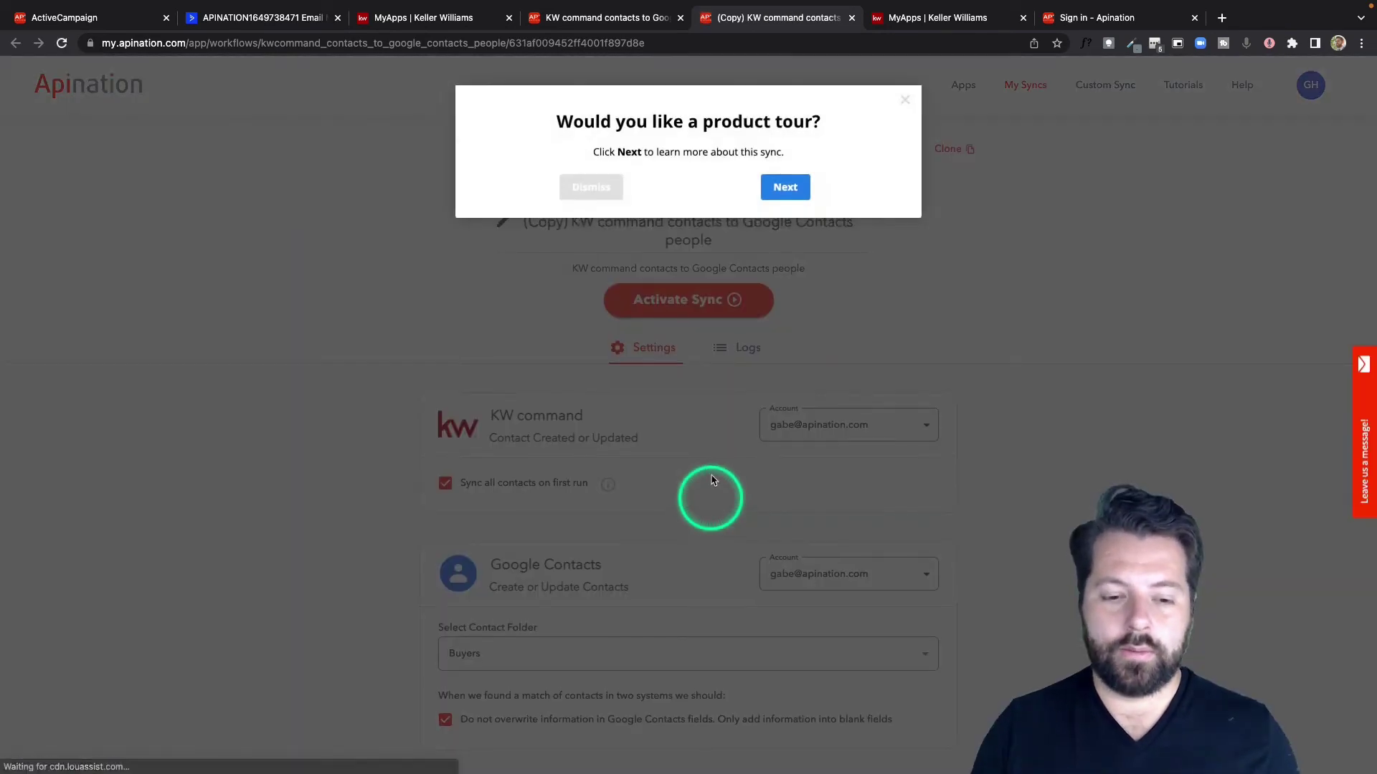
{"action": "left_click", "coordinate": [712, 459]}
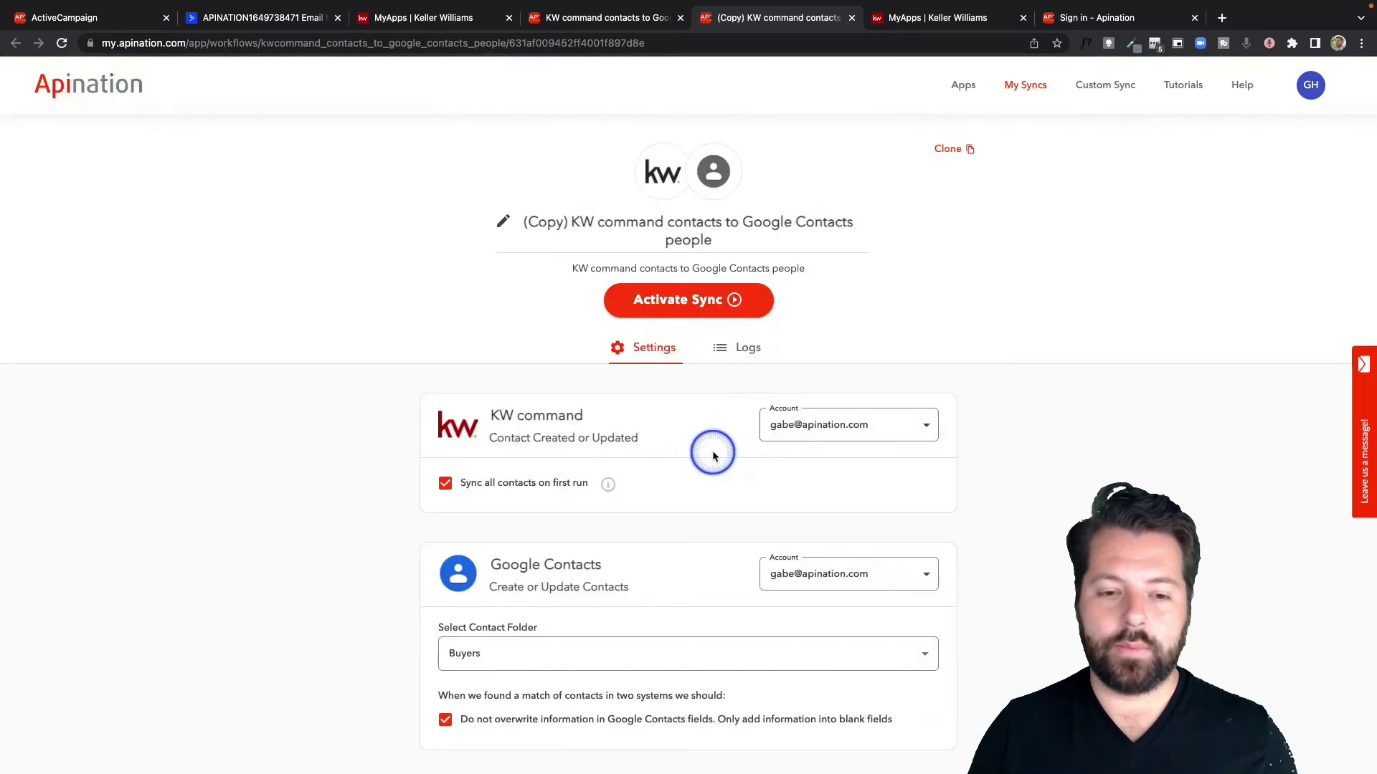
- Create a new Google contact folder named "Sellers" as the cloned sync's destination
{"action": "scroll", "coordinate": [712, 456], "scroll_direction": "down", "scroll_amount": 2}
{"action": "left_click", "coordinate": [645, 497]}
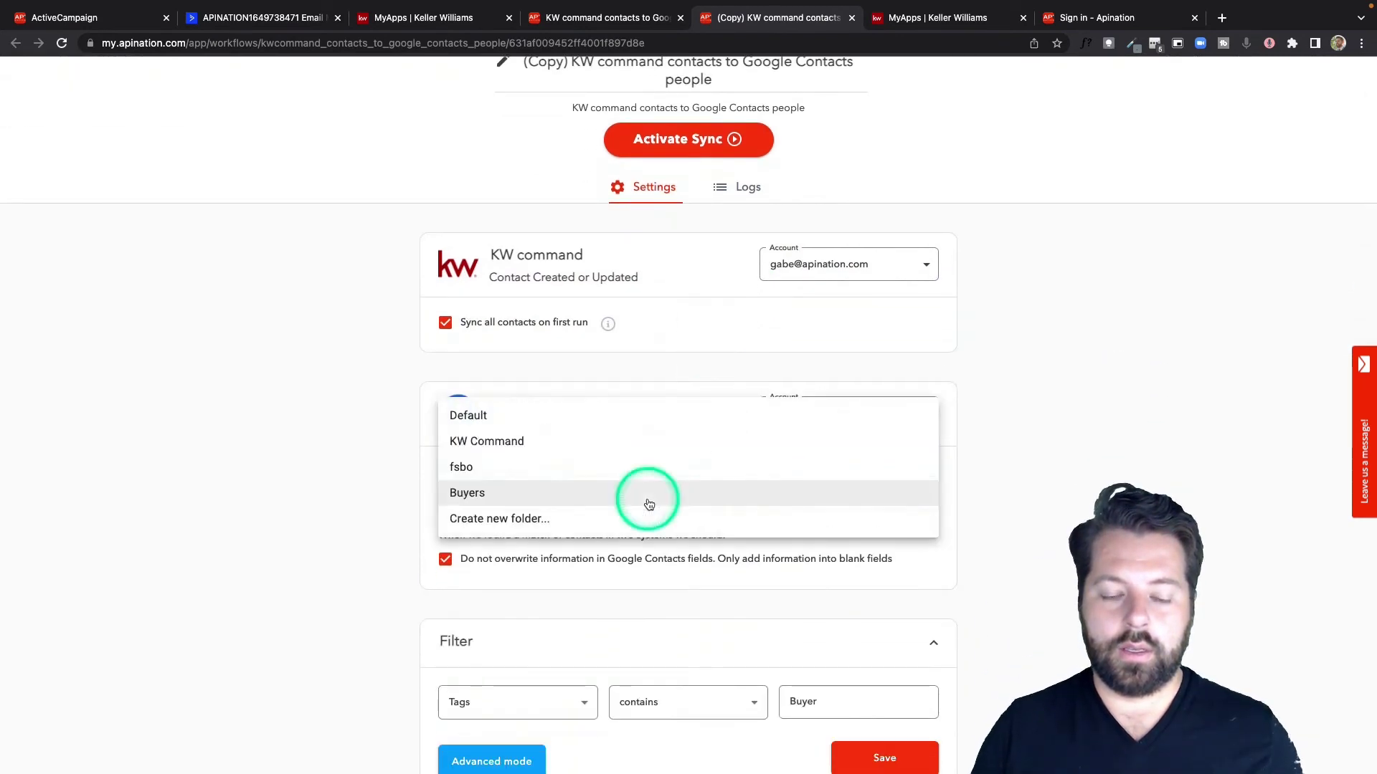
{"action": "left_click", "coordinate": [566, 522]}
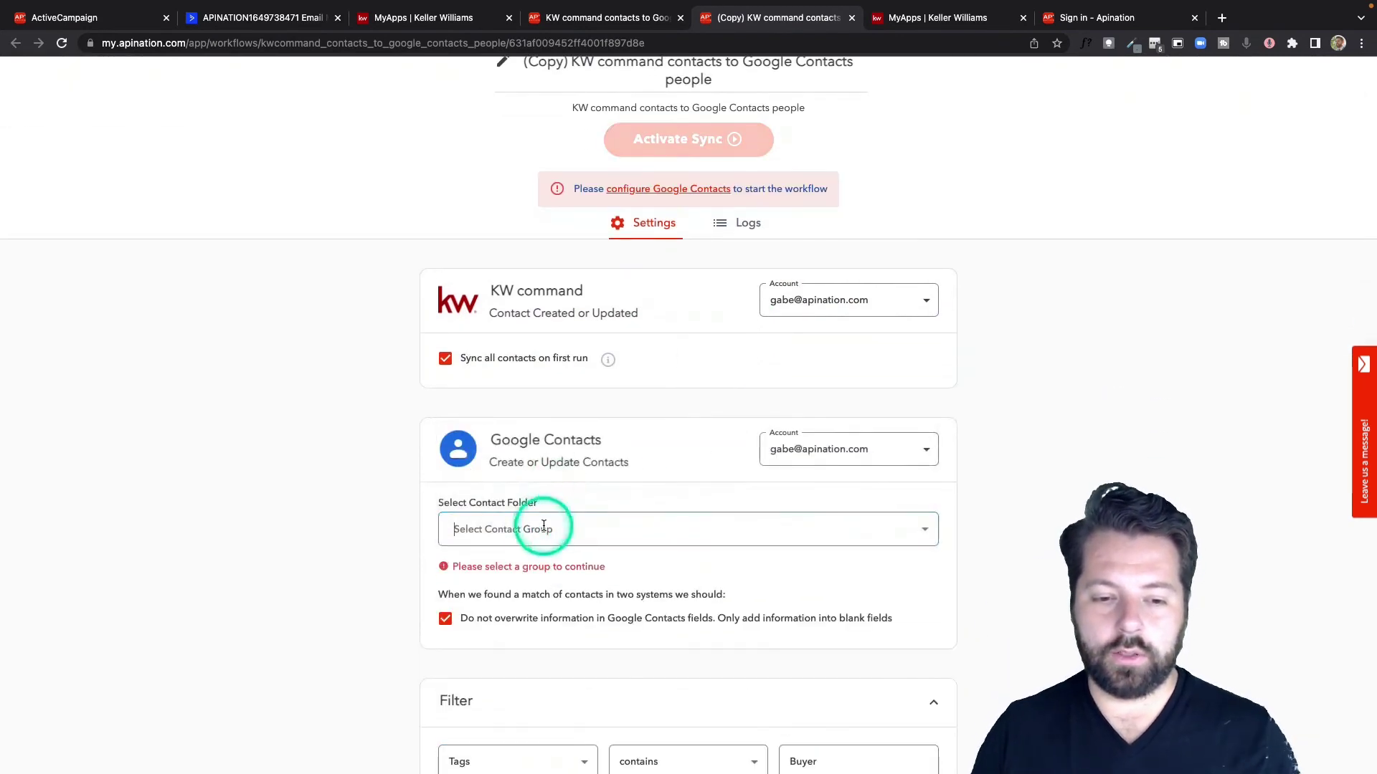
{"action": "type", "text": "Sellers"}
- Change the cloned sync's tag filter value to "Sellers"
{"action": "left_click", "coordinate": [917, 696]}
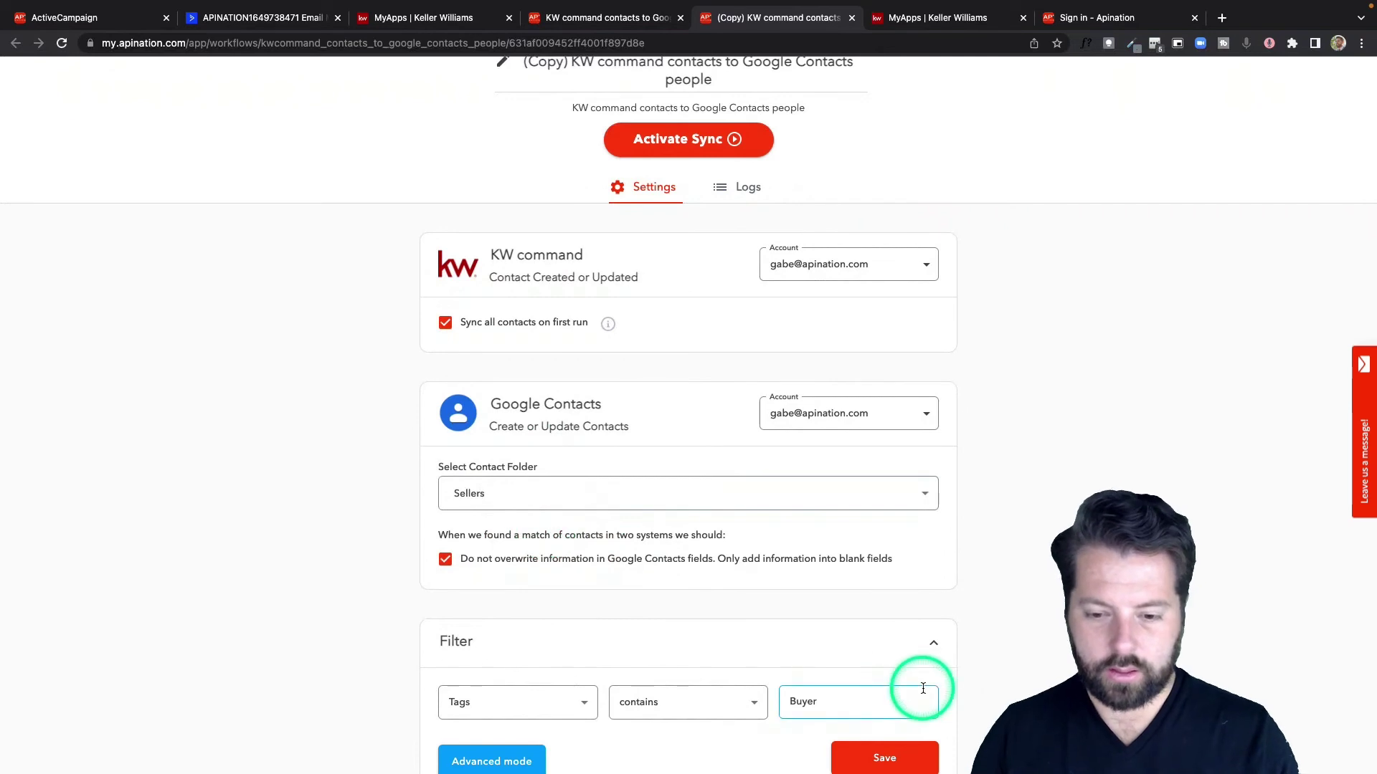
{"action": "double_click", "coordinate": [870, 702]}
{"action": "type", "text": "Sellers"}
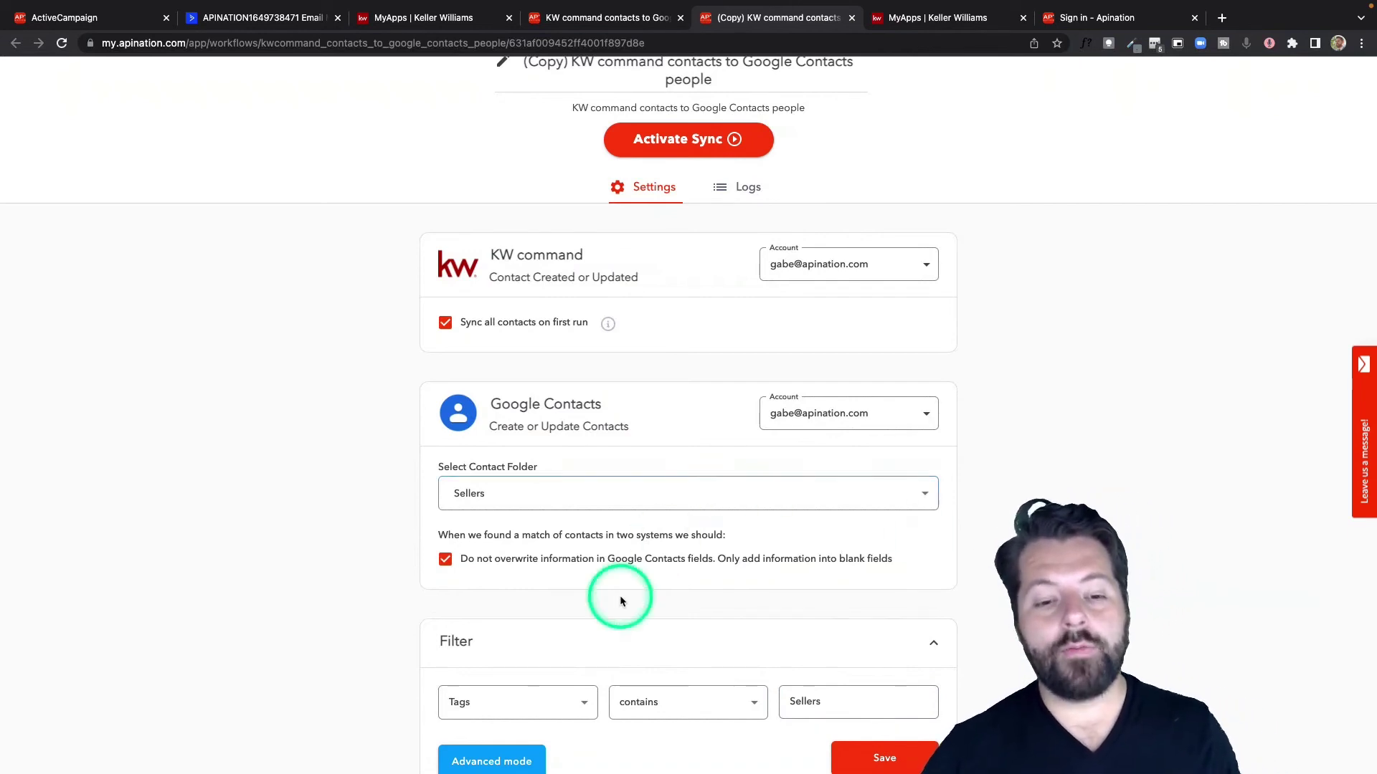
- Check the cloned sync's contact folder and tag filter, and return to the list of syncs
{"action": "scroll", "coordinate": [617, 593], "scroll_direction": "down", "scroll_amount": 2}
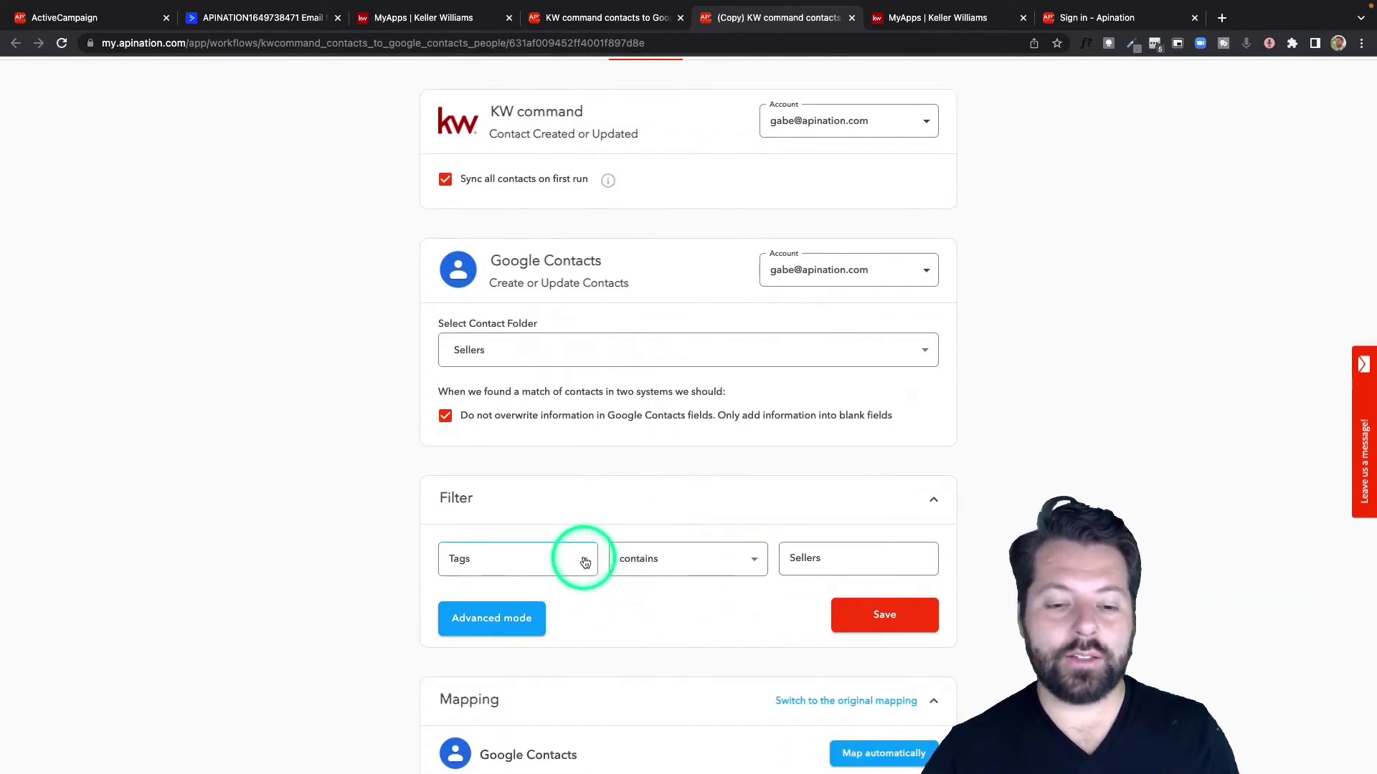
{"action": "left_click", "coordinate": [815, 567]}
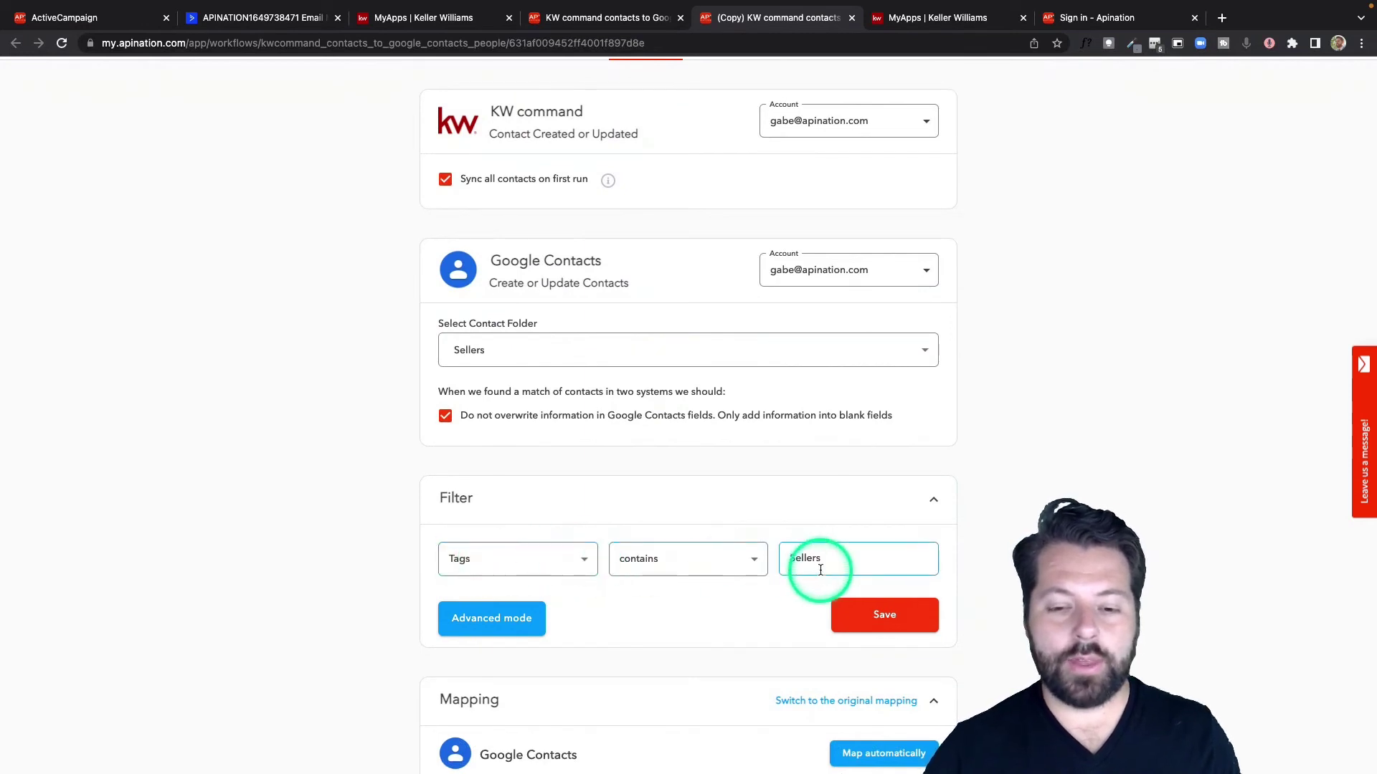
{"action": "left_click", "coordinate": [486, 501]}
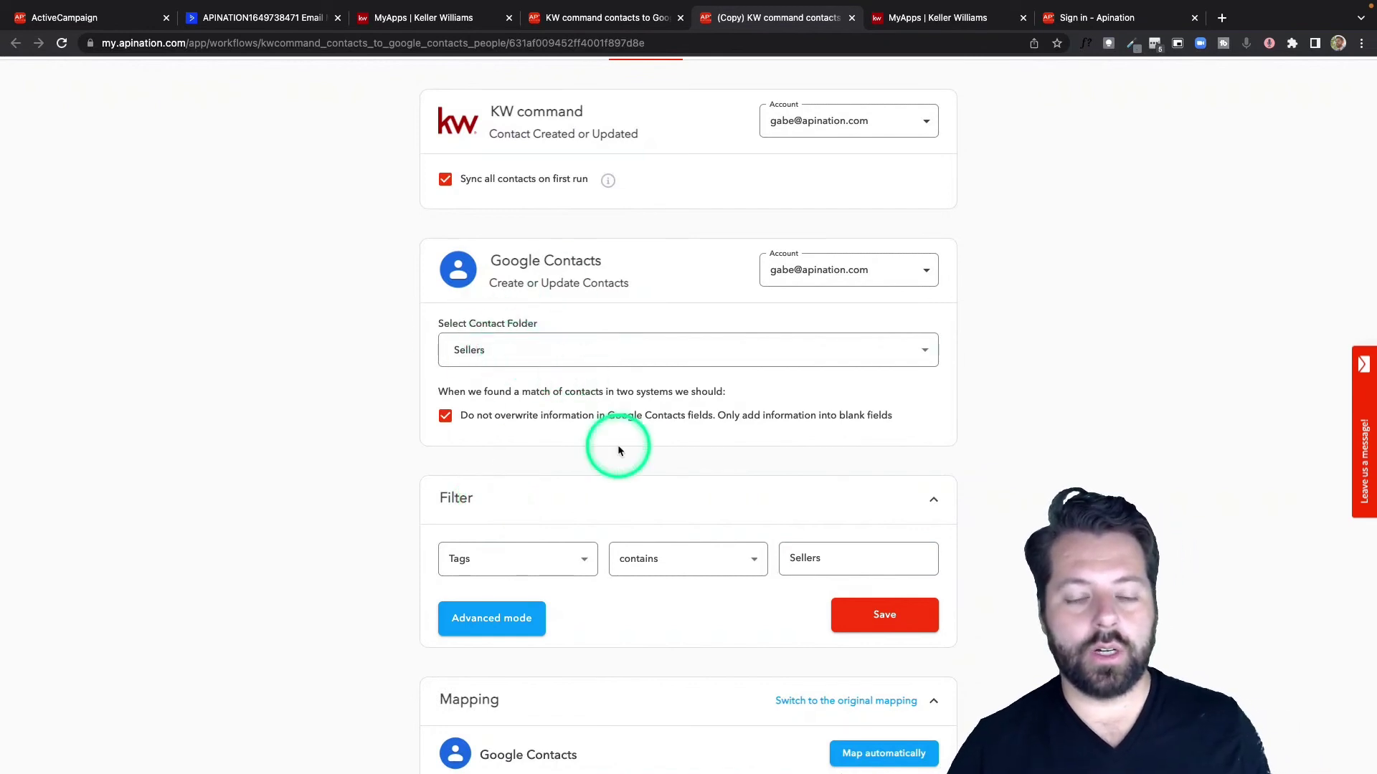
{"action": "scroll", "coordinate": [618, 451], "scroll_direction": "up", "scroll_amount": 5}
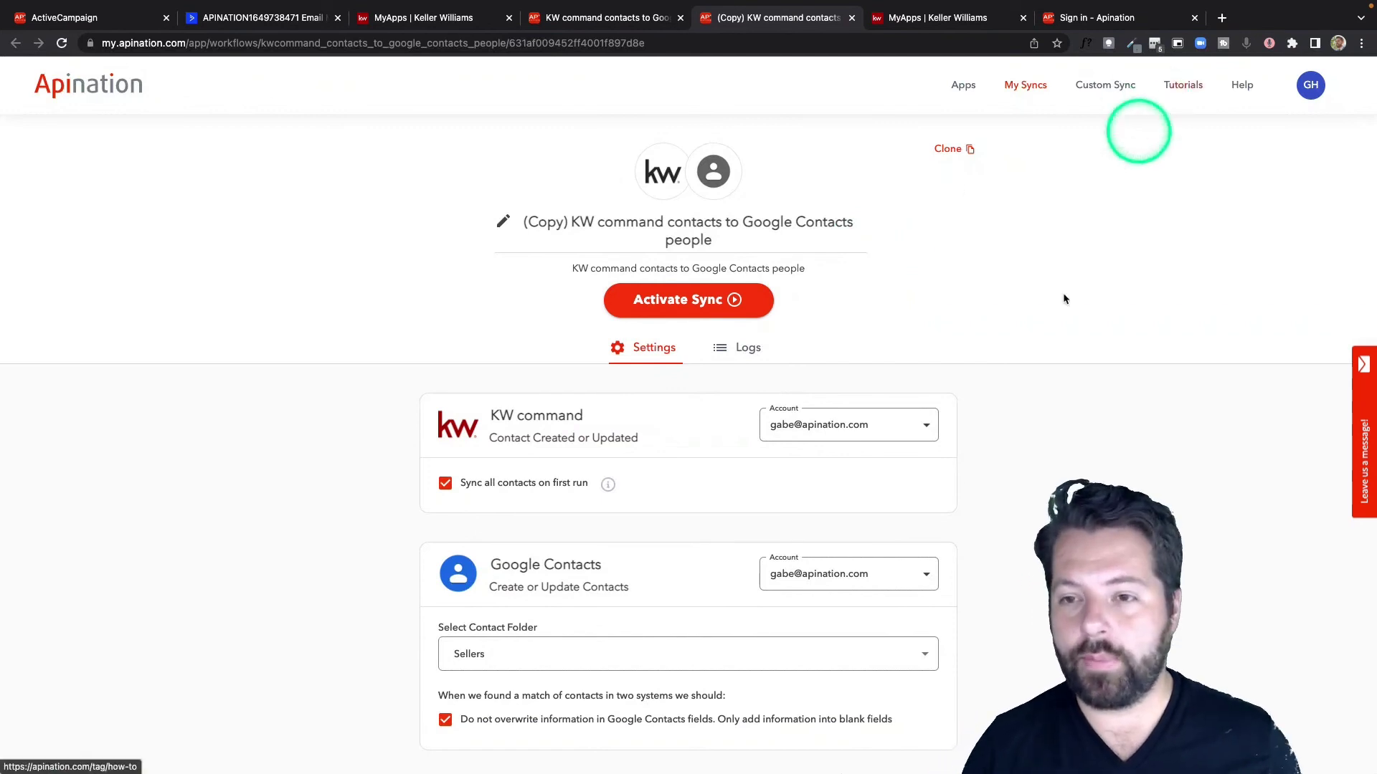
{"action": "left_click", "coordinate": [1025, 85]}
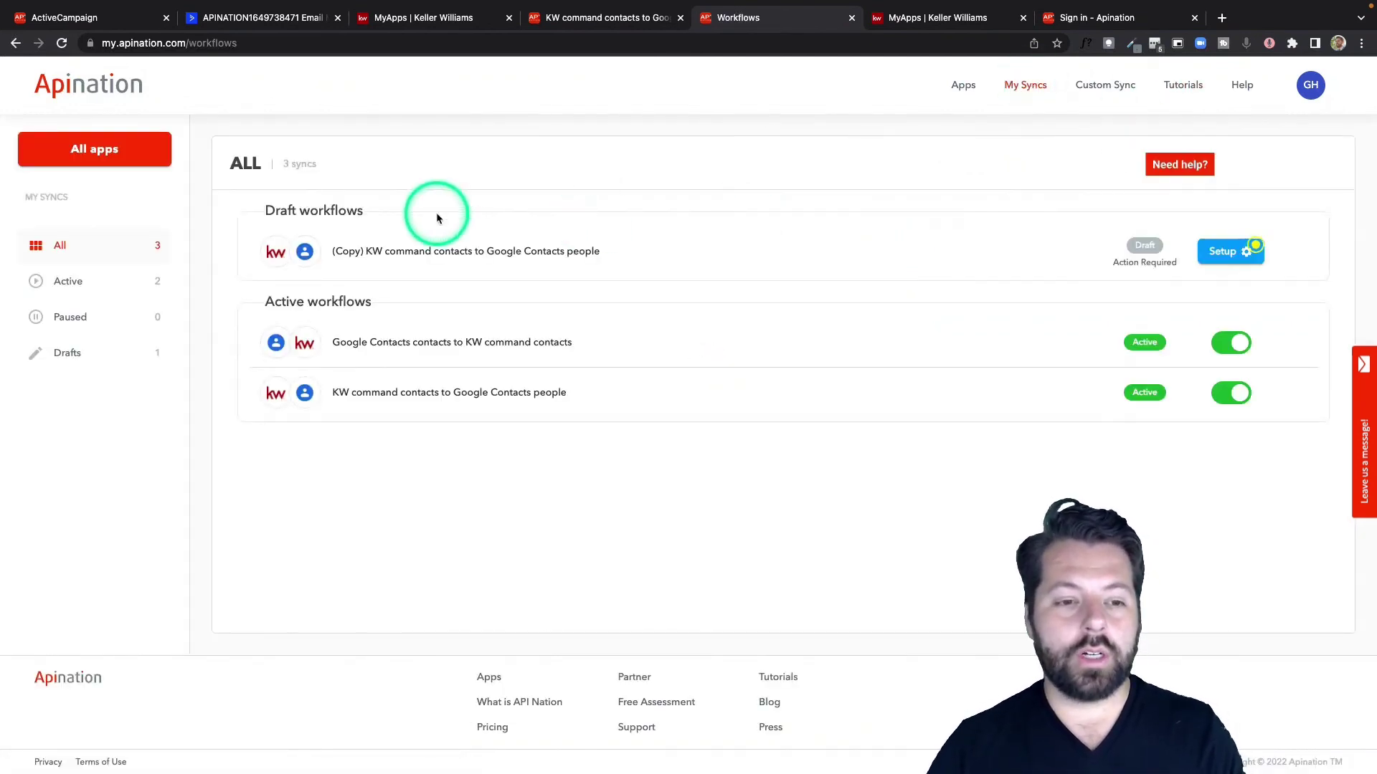